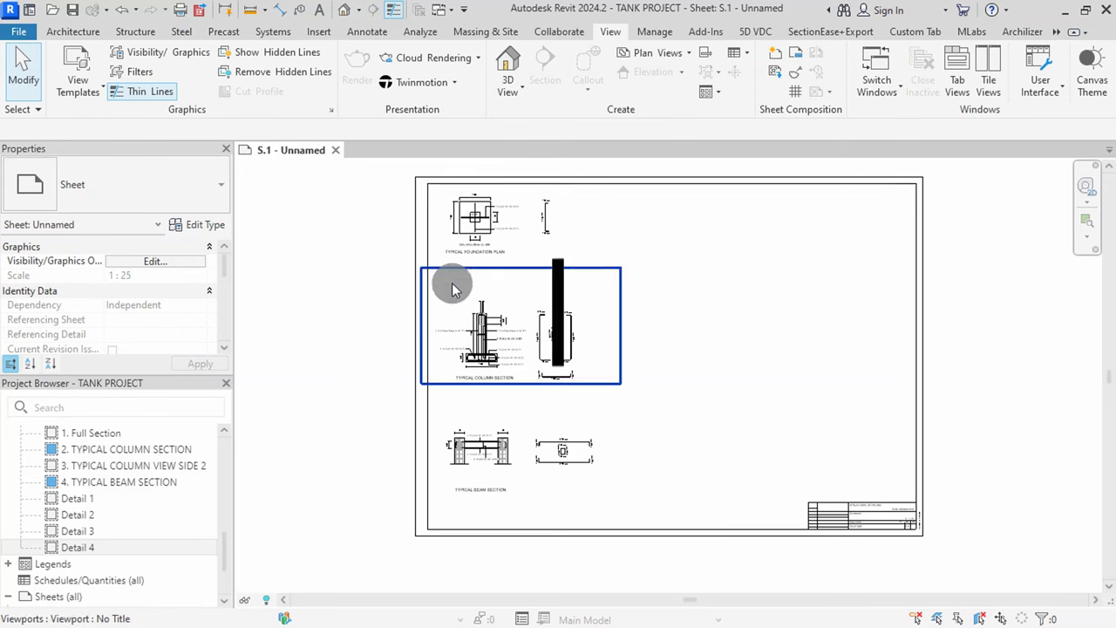
Pan and zoom around sheet S.1 to review the foundation plan and beam section
click(511, 200)
click(493, 278)
scroll(486, 211, up, 8)
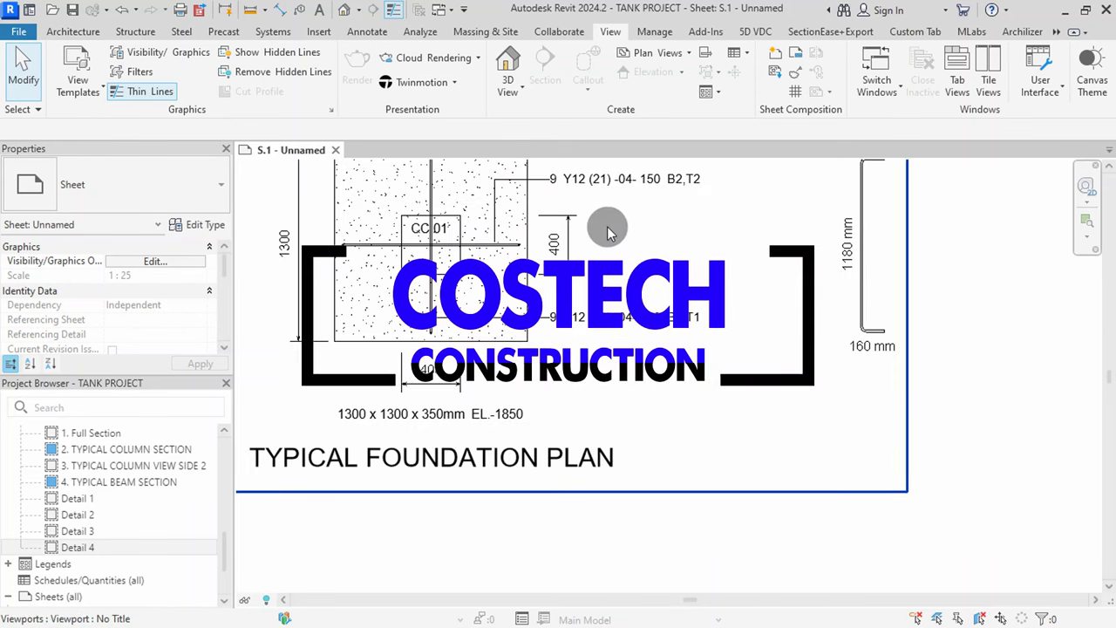
middle_drag(582, 253, 690, 372)
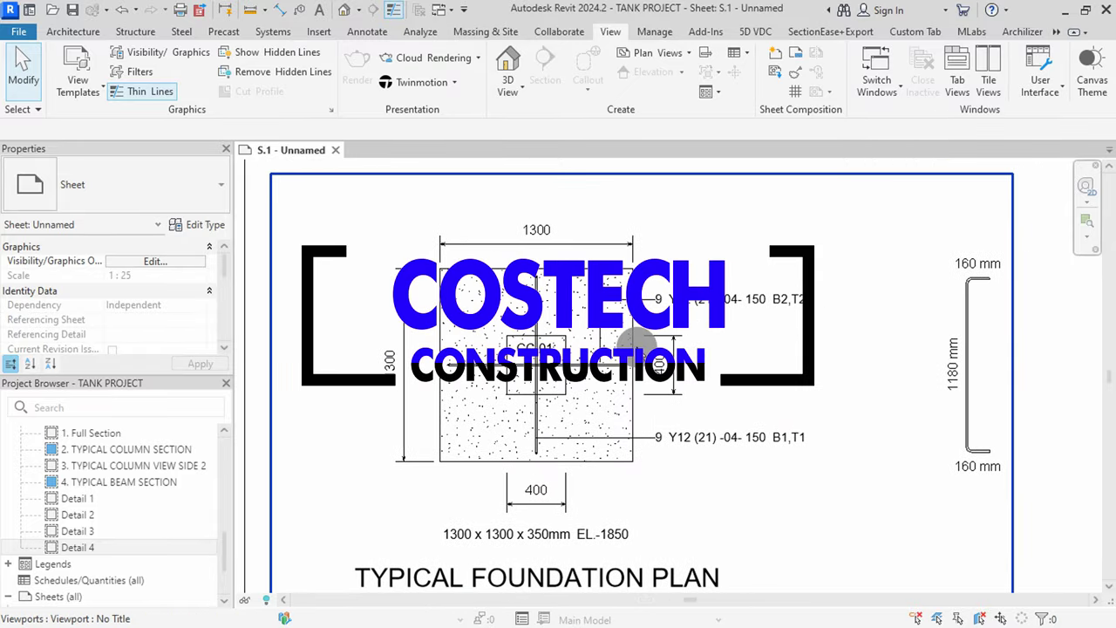
scroll(618, 337, down, 3)
middle_drag(637, 436, 632, 203)
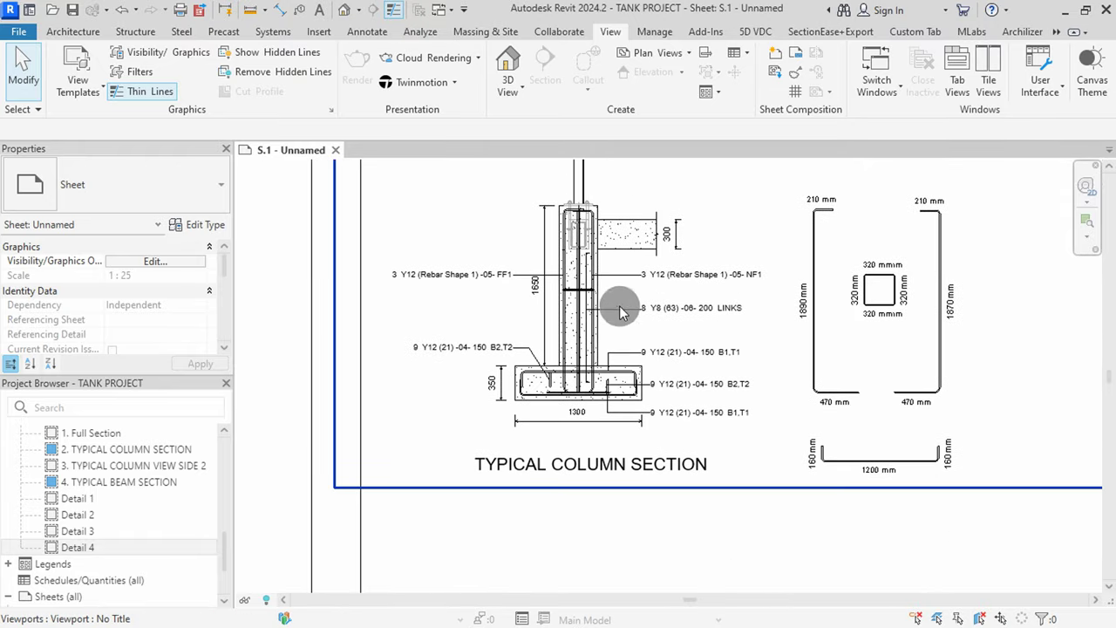
middle_drag(662, 438, 664, 226)
middle_drag(661, 399, 672, 229)
scroll(697, 434, down, 2)
scroll(623, 436, down, 1)
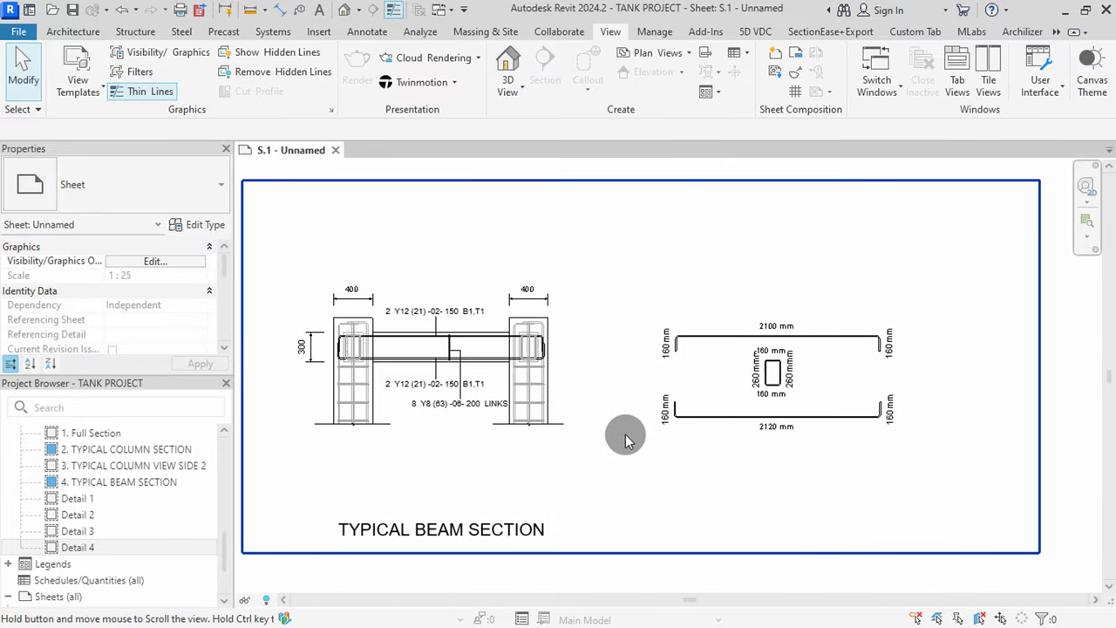
scroll(660, 516, down, 2)
scroll(406, 378, down, 1)
scroll(416, 488, down, 1)
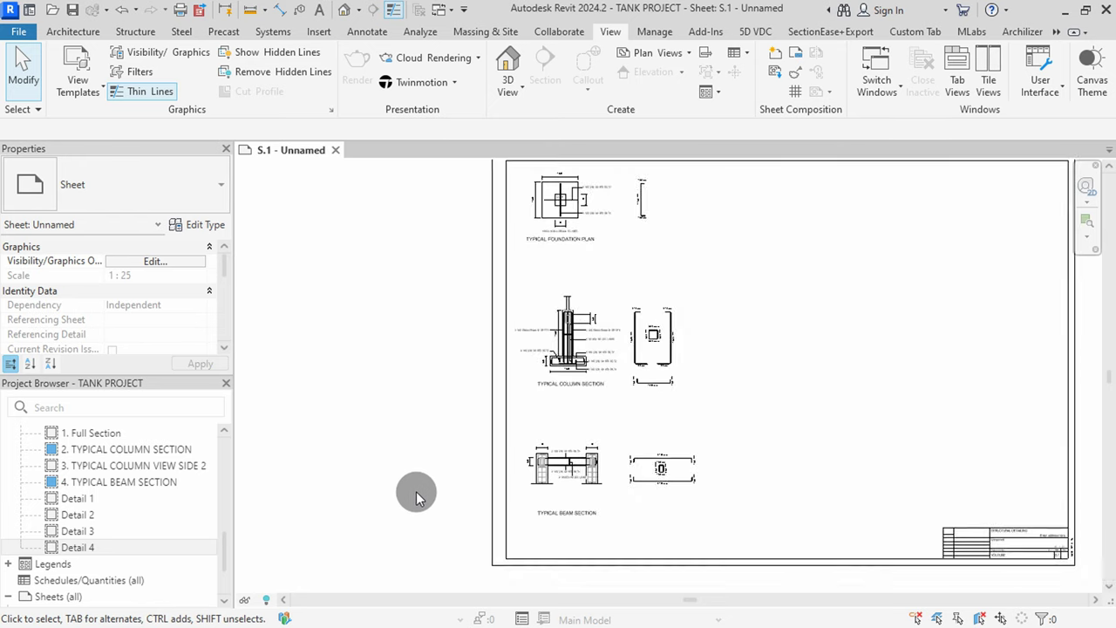
scroll(752, 299, down, 1)
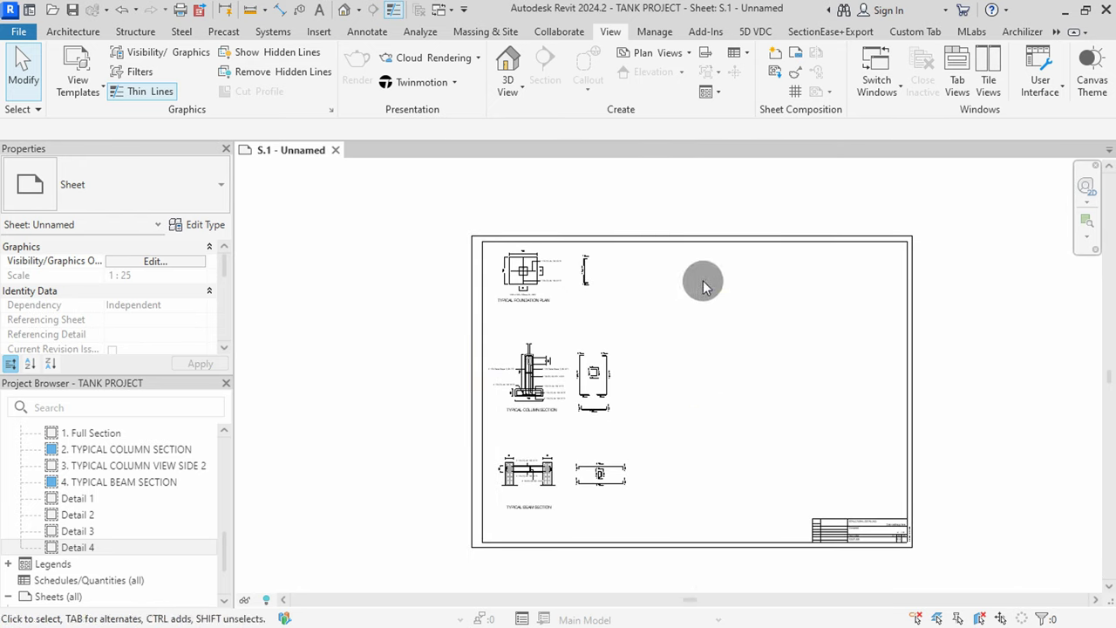
Select and deselect the foundation plan, column section and title block on the sheet
click(561, 273)
click(444, 319)
click(606, 319)
click(466, 269)
click(500, 371)
click(436, 354)
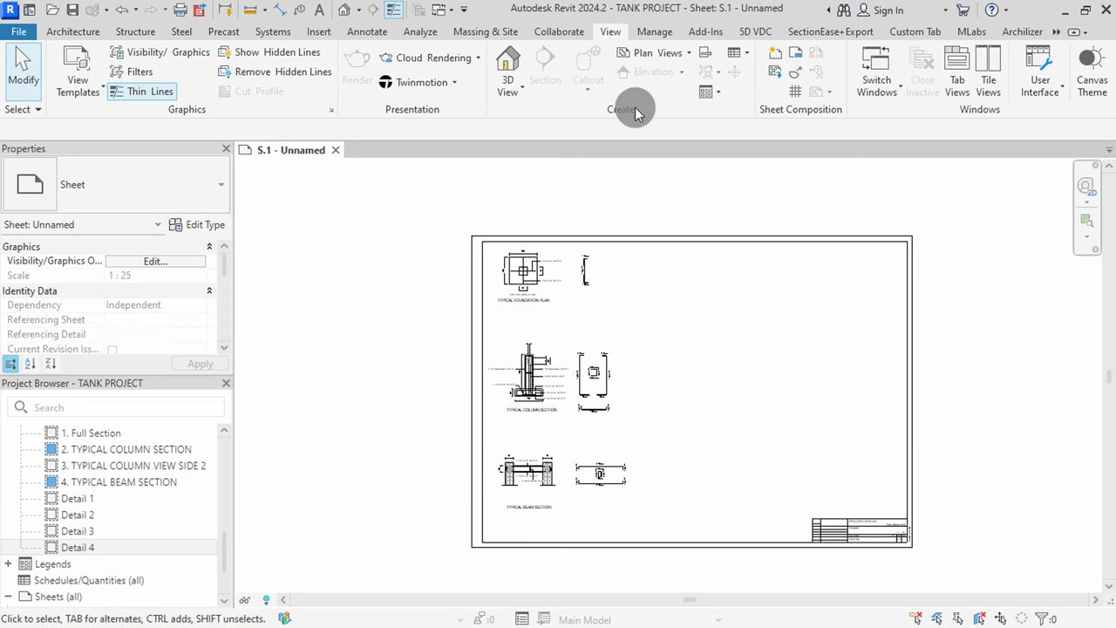
Start a new Schedule/Quantities from the View tab's Schedules dropdown
click(748, 52)
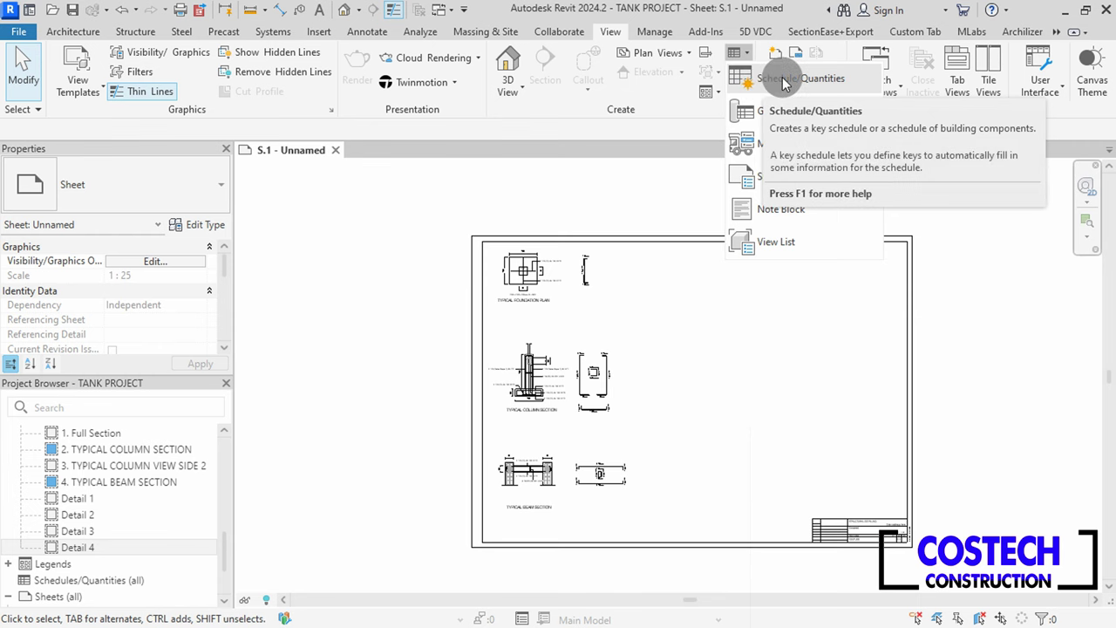
click(673, 109)
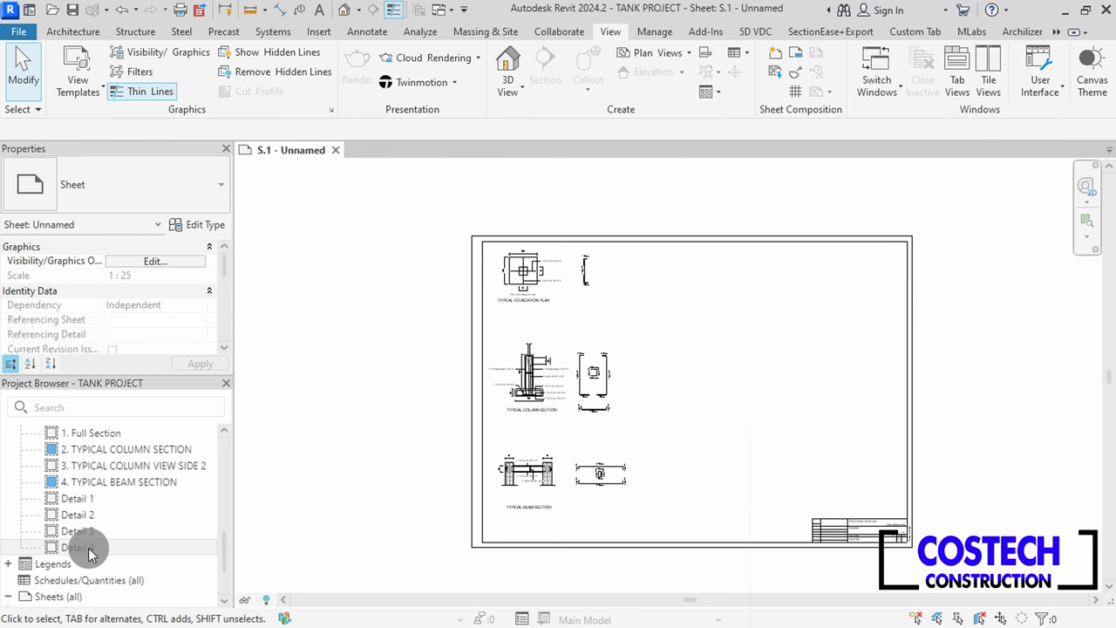
scroll(91, 553, down, 3)
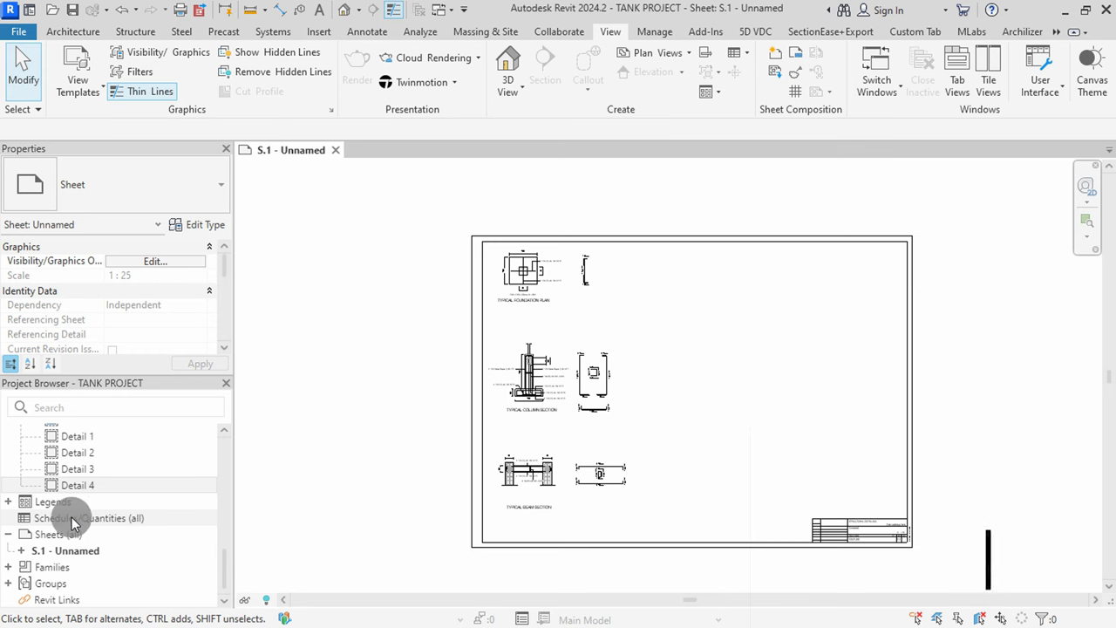
click(72, 517)
right_click(73, 522)
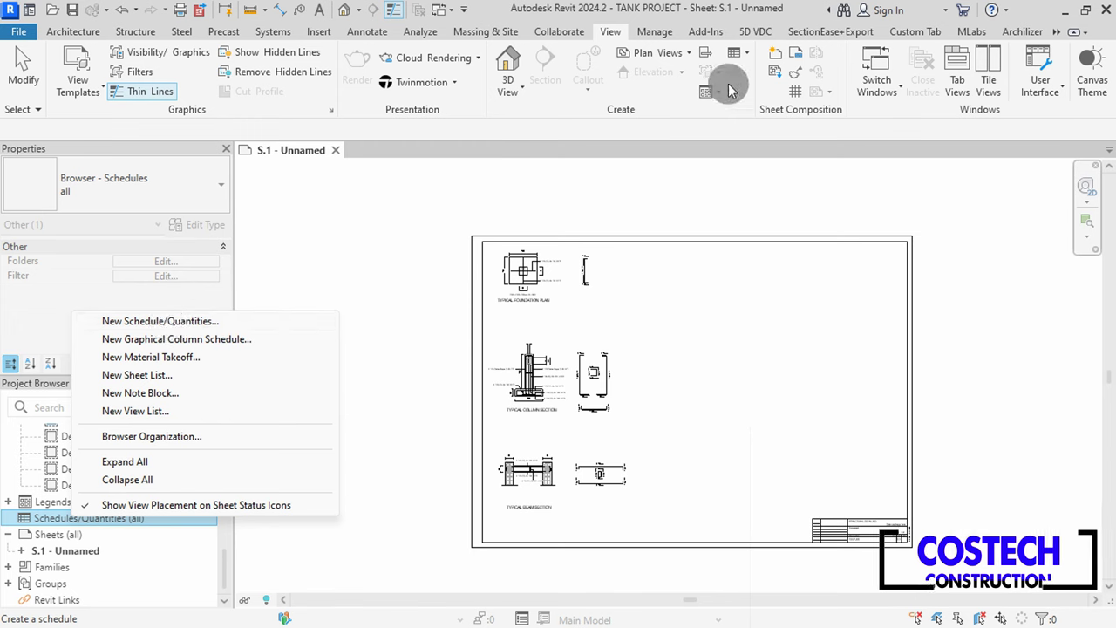
click(748, 54)
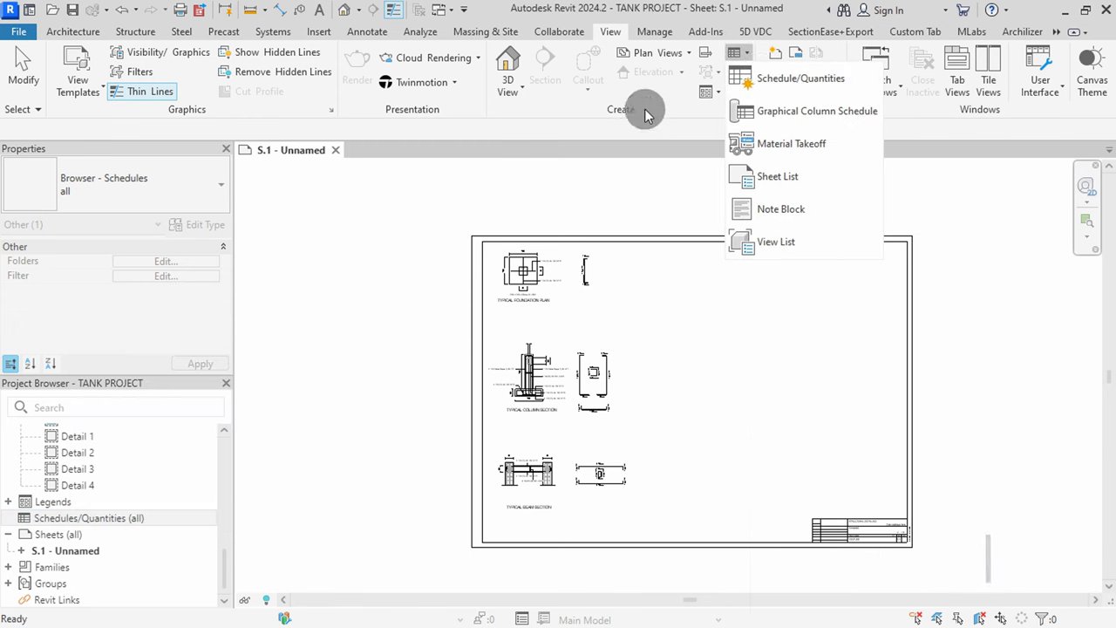
click(760, 76)
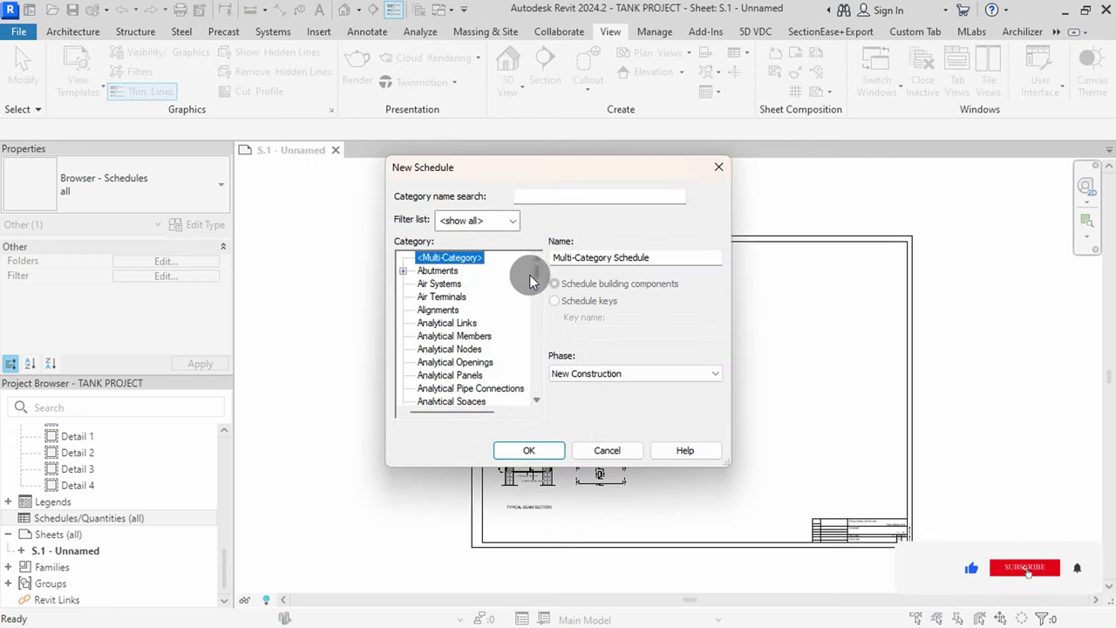
Choose Structural Foundations as the new schedule's category and confirm
drag(537, 273, 535, 370)
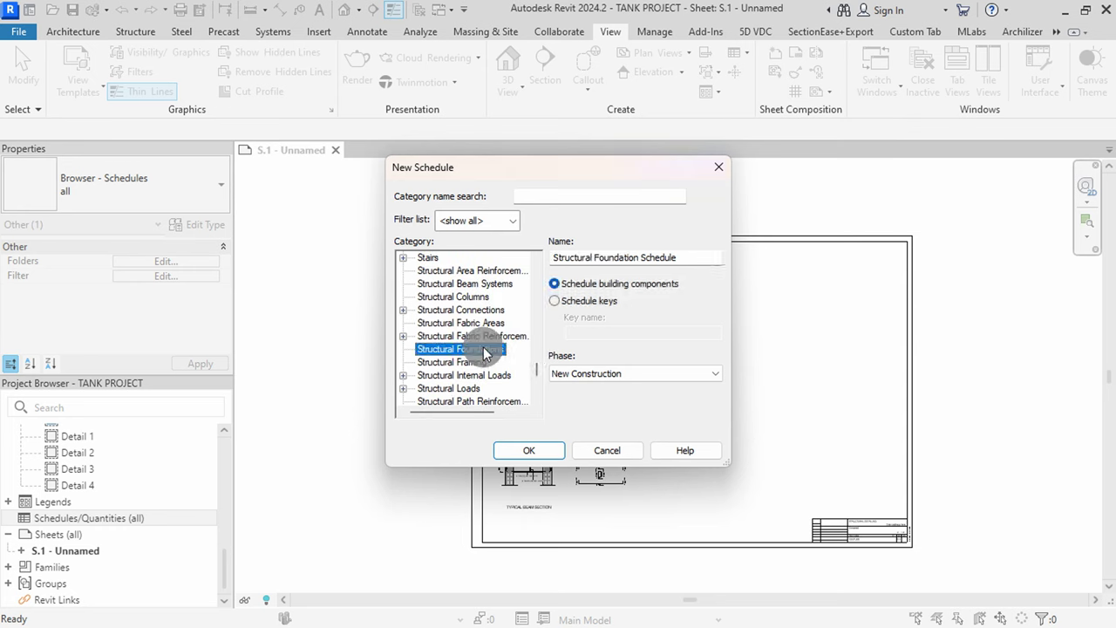
click(529, 450)
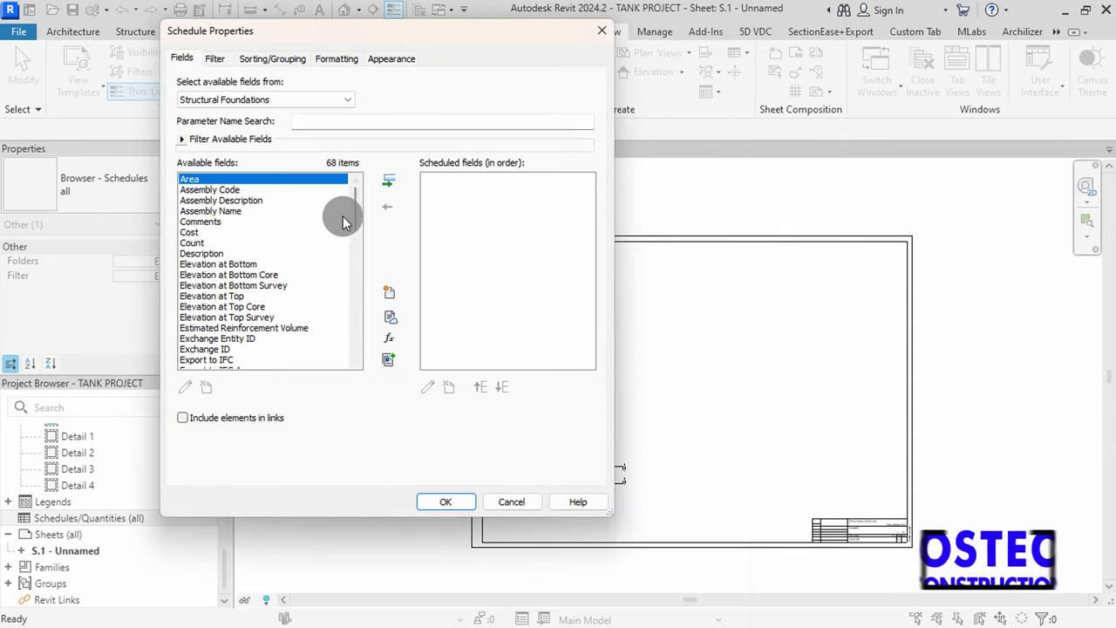
Add Type Mark, Mark and Length to the foundation schedule's fields
drag(355, 210, 356, 312)
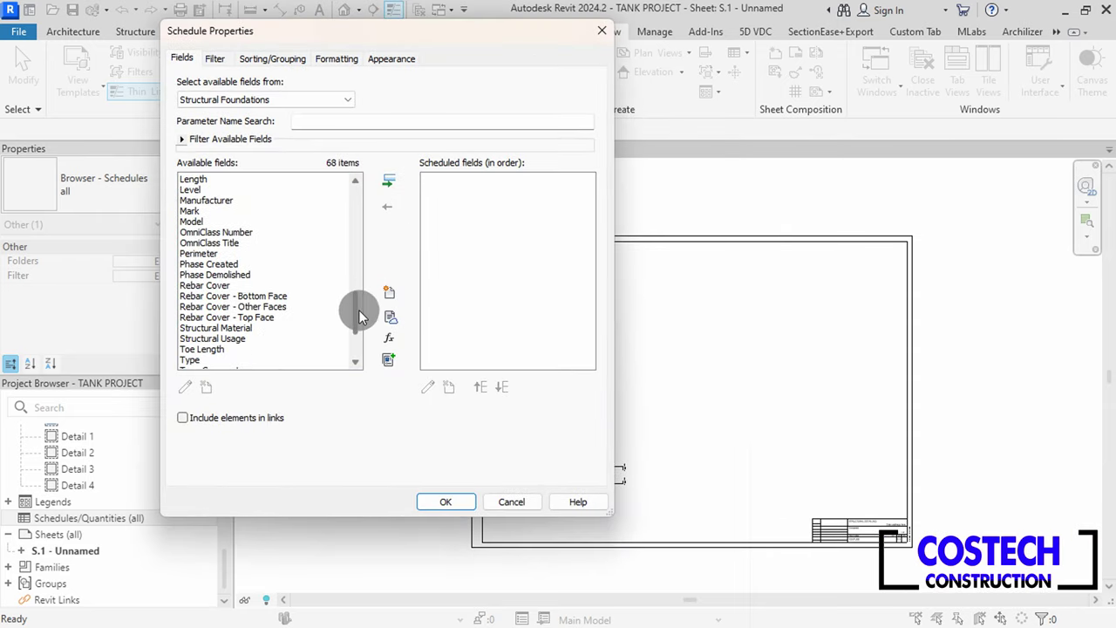
scroll(256, 279, down, 3)
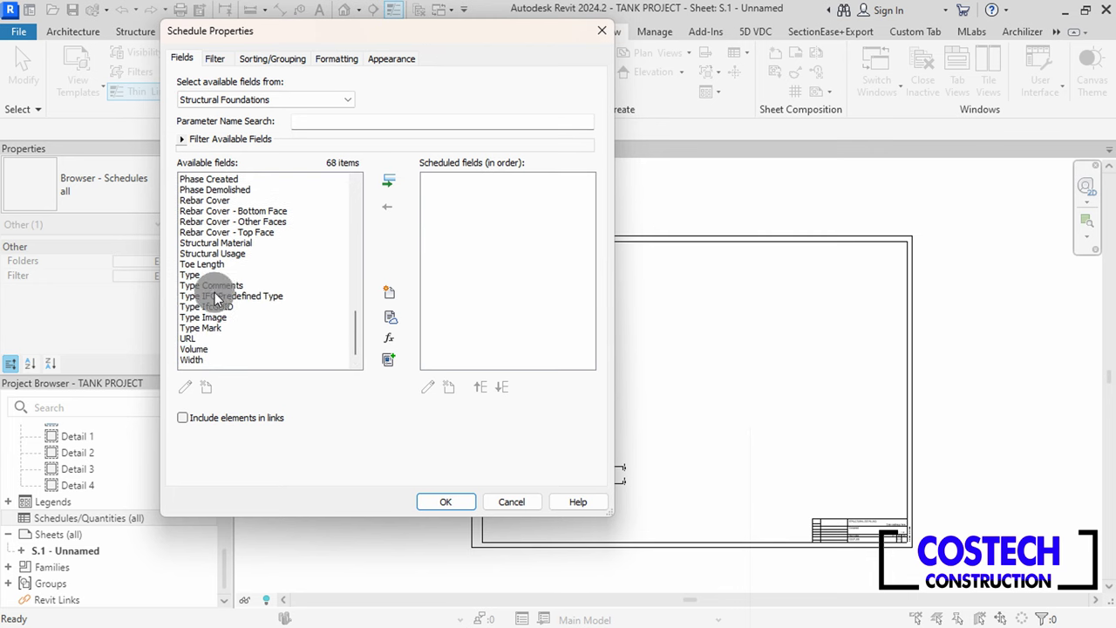
click(218, 329)
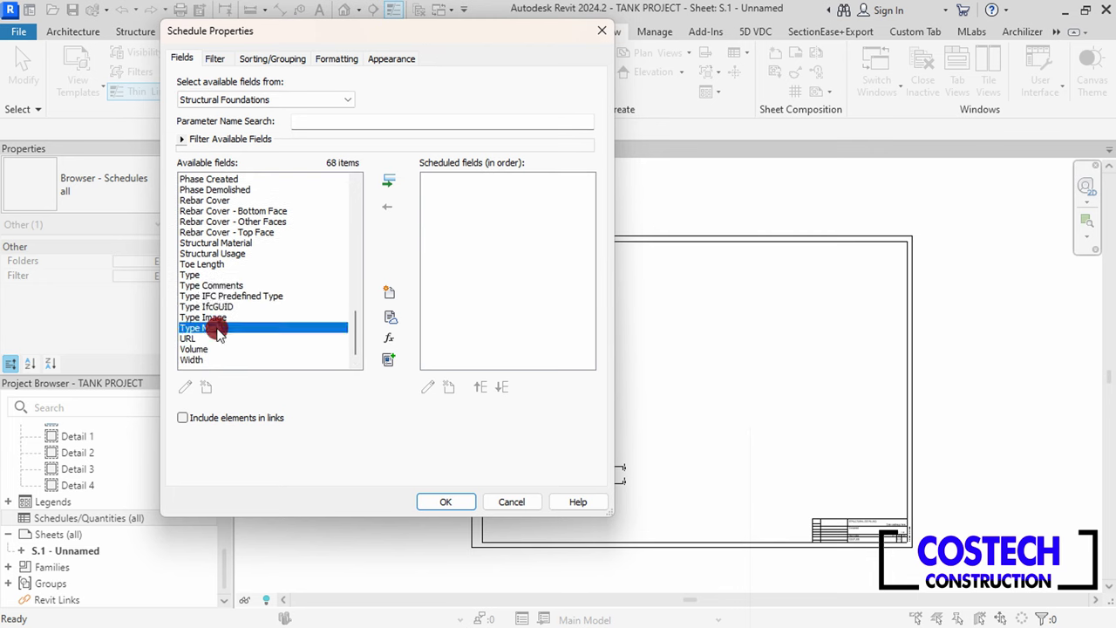
click(389, 181)
scroll(225, 302, up, 2)
scroll(225, 302, up, 2)
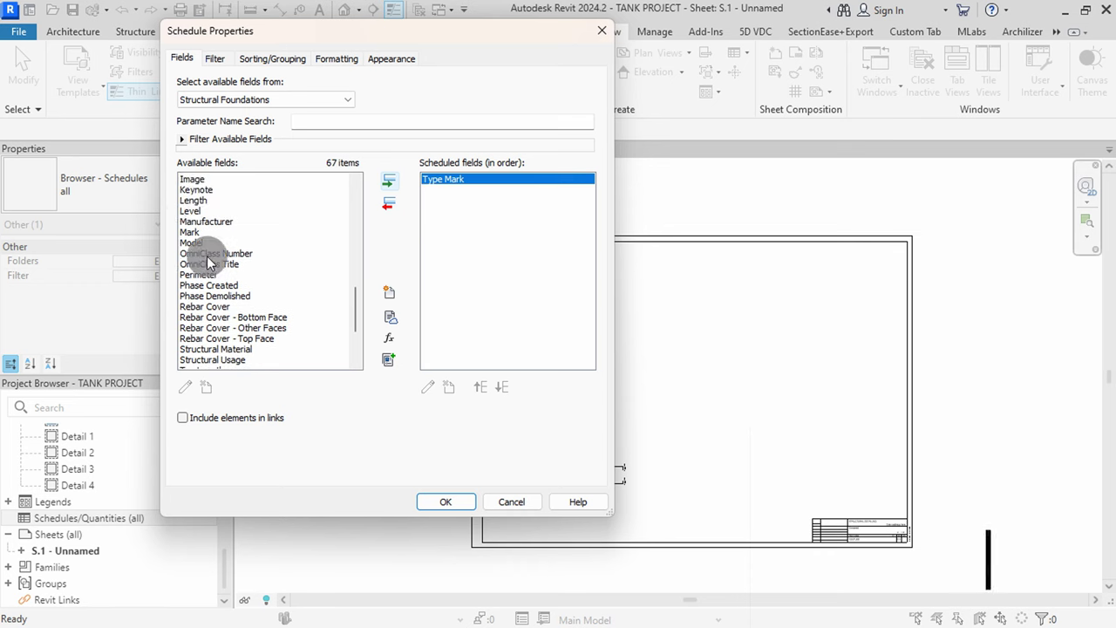
click(194, 234)
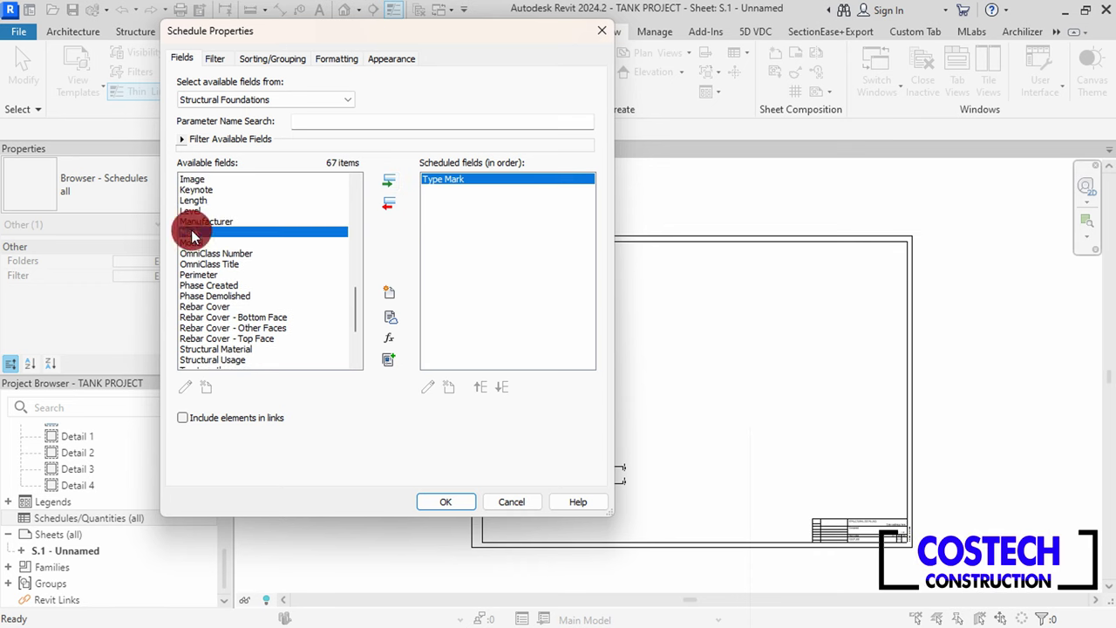
click(388, 181)
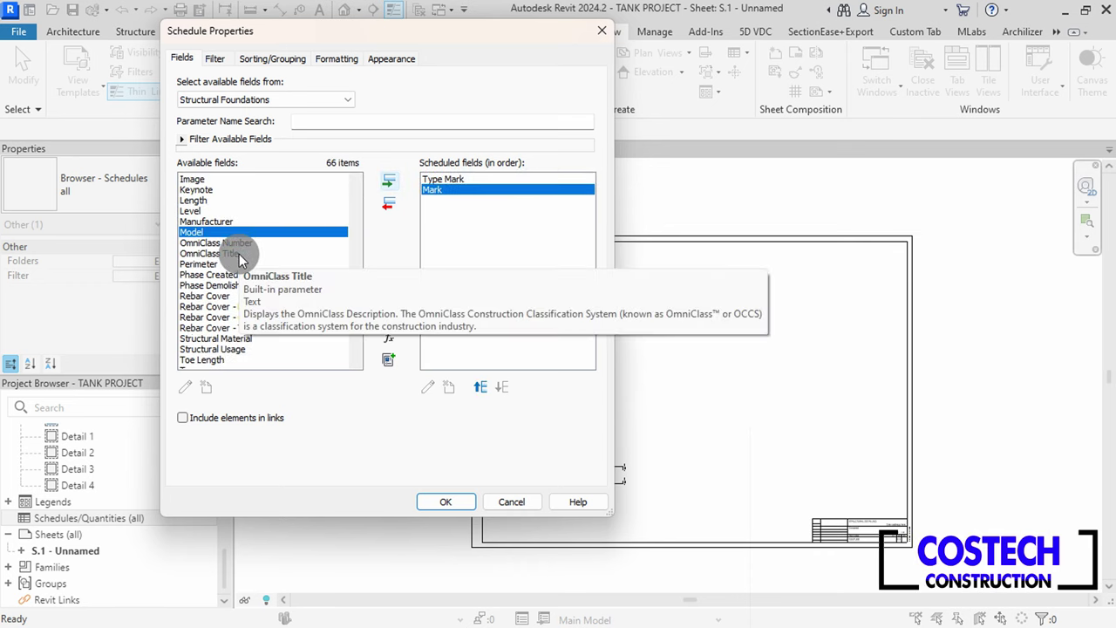
scroll(232, 272, up, 3)
click(207, 307)
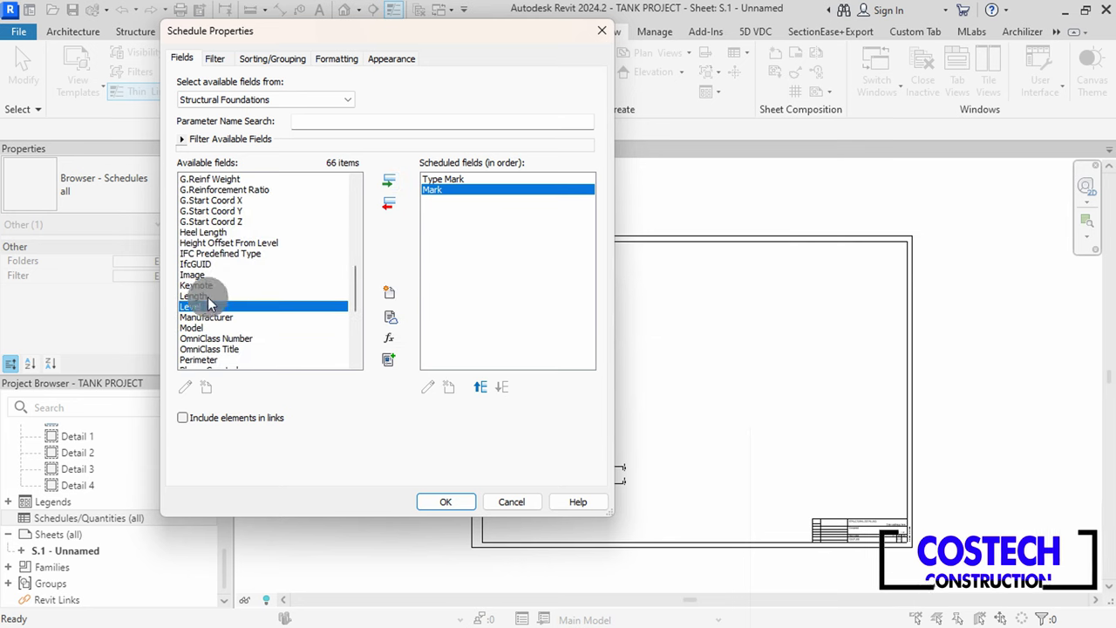
click(206, 297)
click(391, 182)
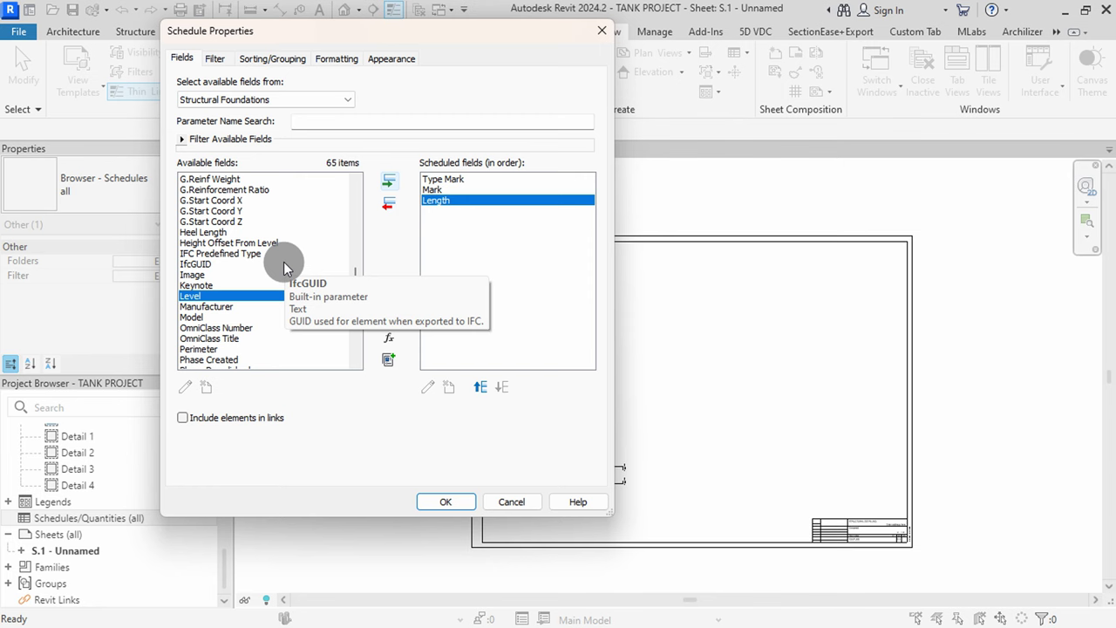
Add Width, Volume and Count, then create the foundation schedule
scroll(283, 266, down, 5)
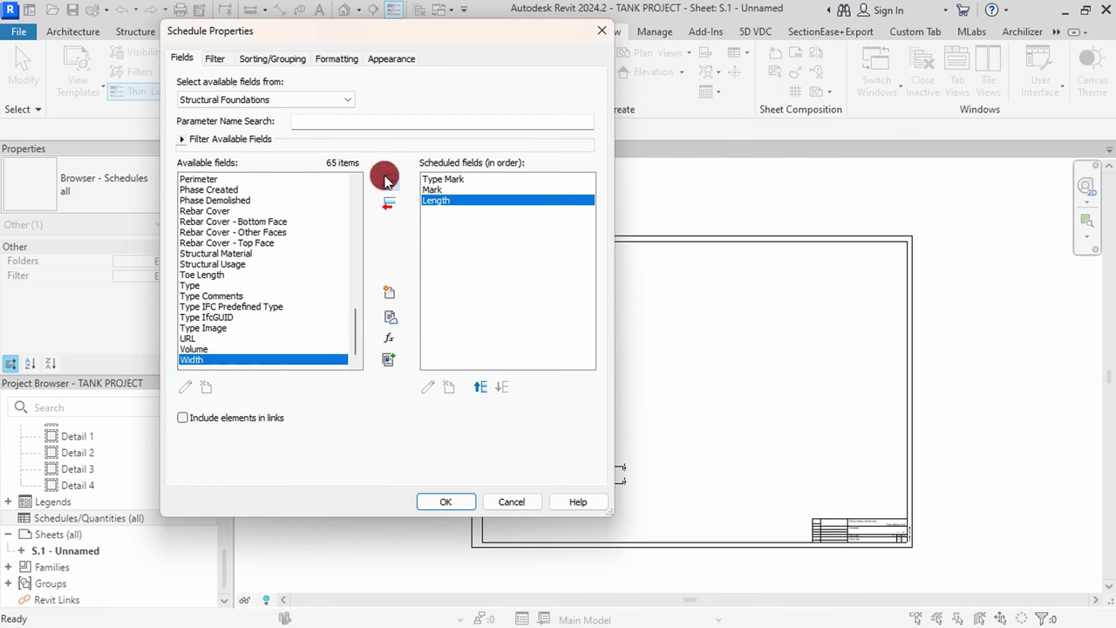
click(385, 179)
click(389, 181)
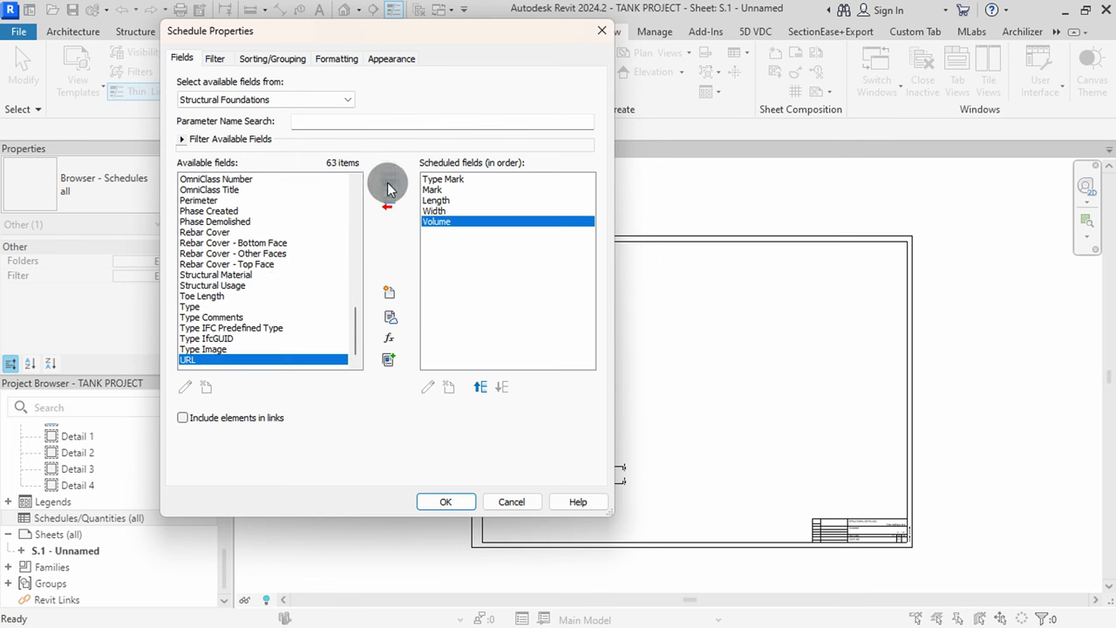
scroll(285, 279, up, 2)
scroll(285, 284, up, 12)
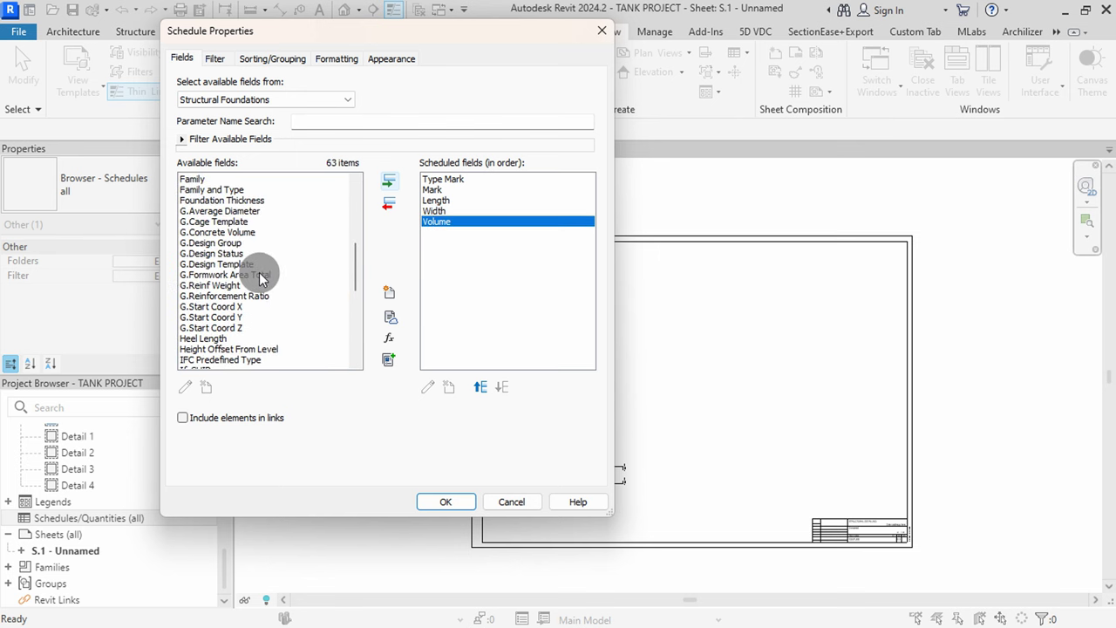
scroll(259, 278, up, 1)
click(199, 242)
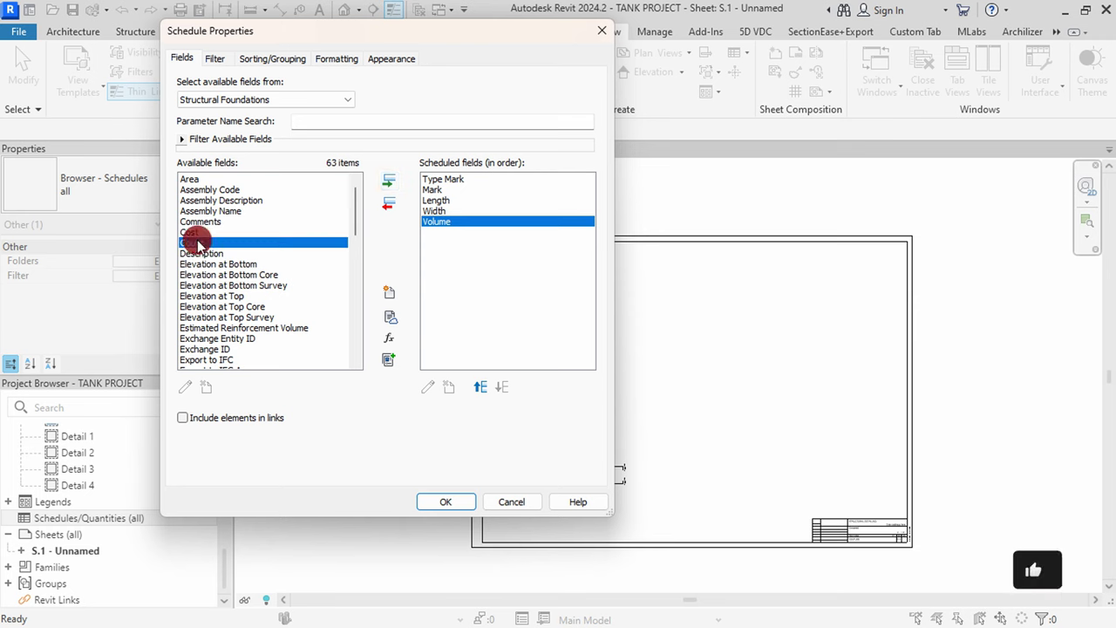
click(389, 183)
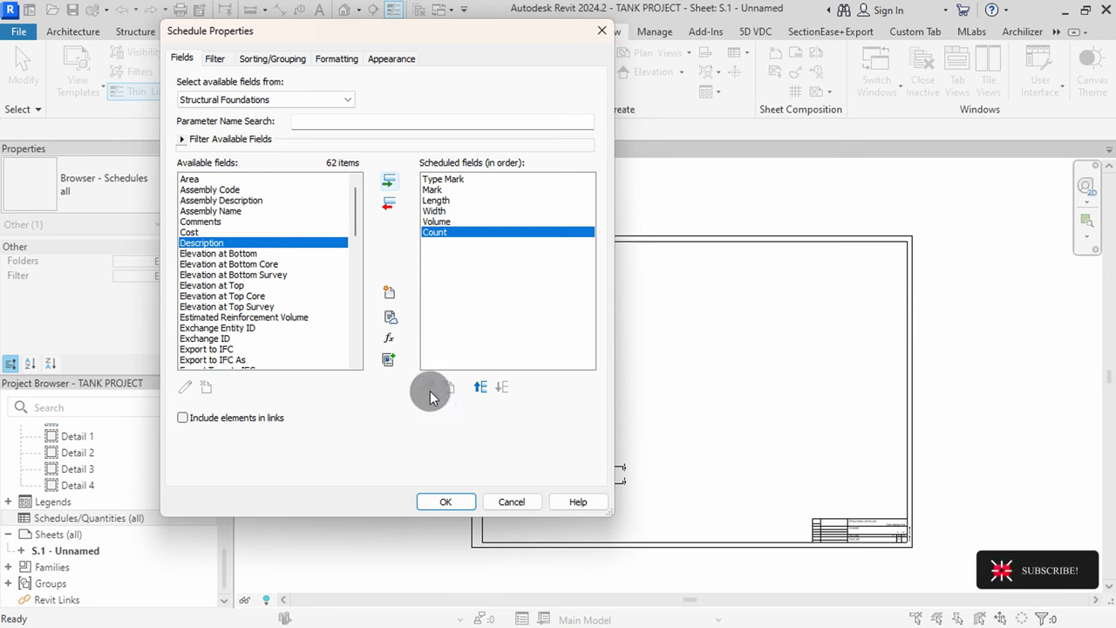
click(458, 504)
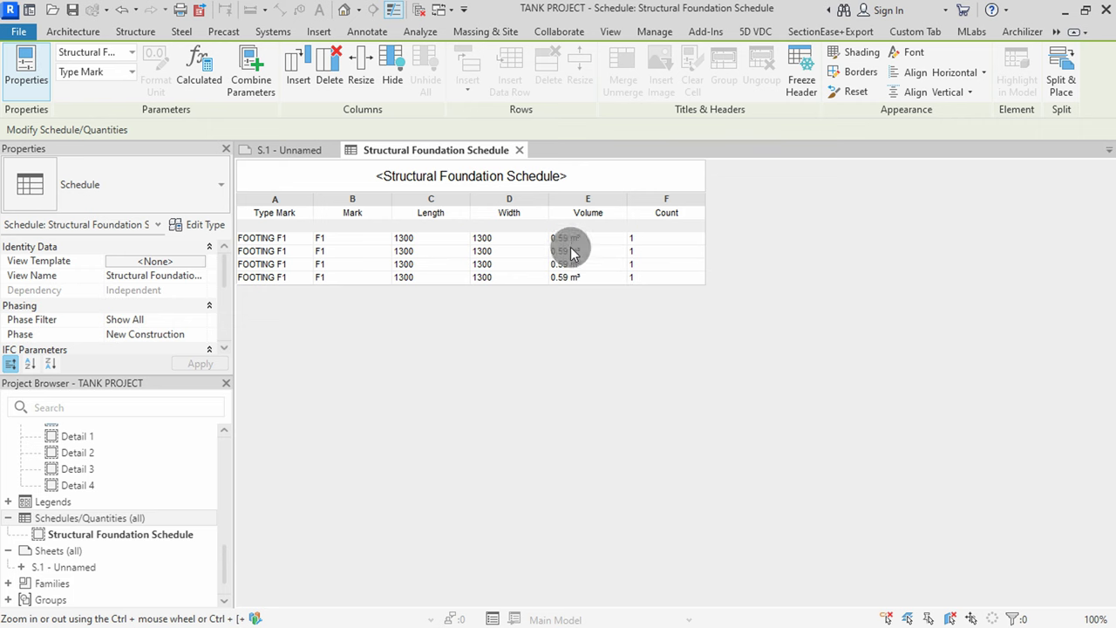
Sort the foundation schedule by Type Mark without itemizing, merging footings into one FOOTING F1 row
scroll(164, 325, down, 3)
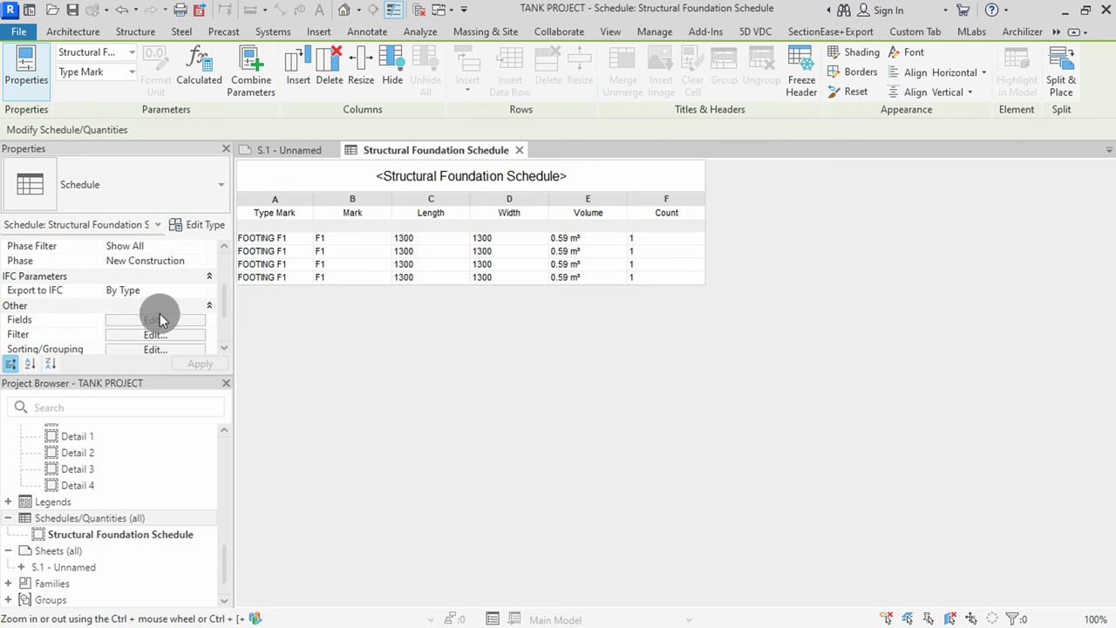
scroll(152, 333, down, 2)
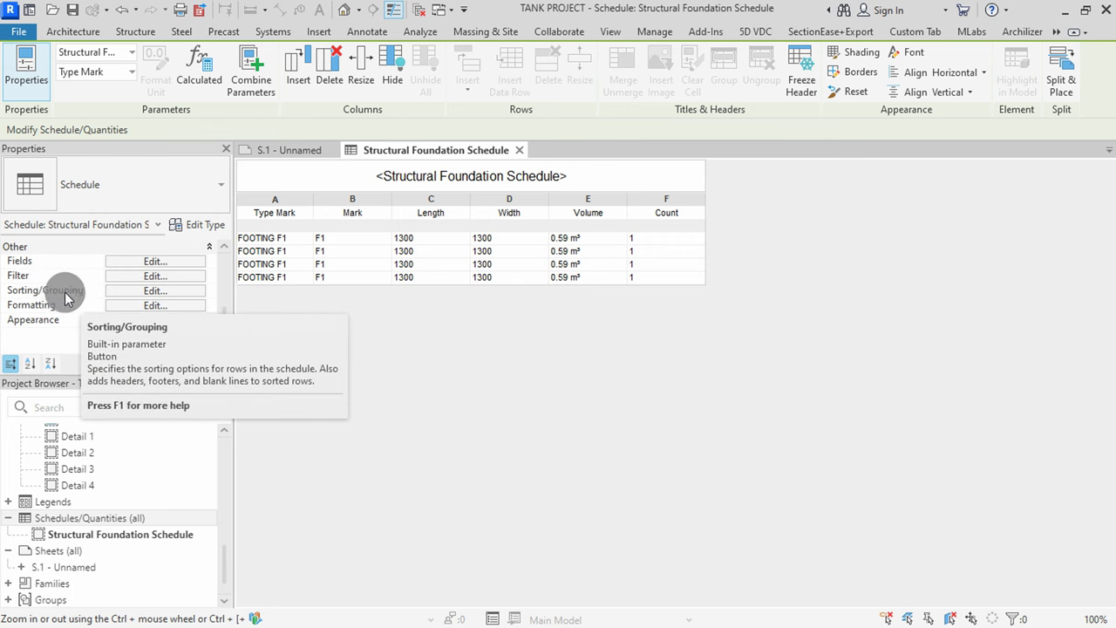
click(167, 291)
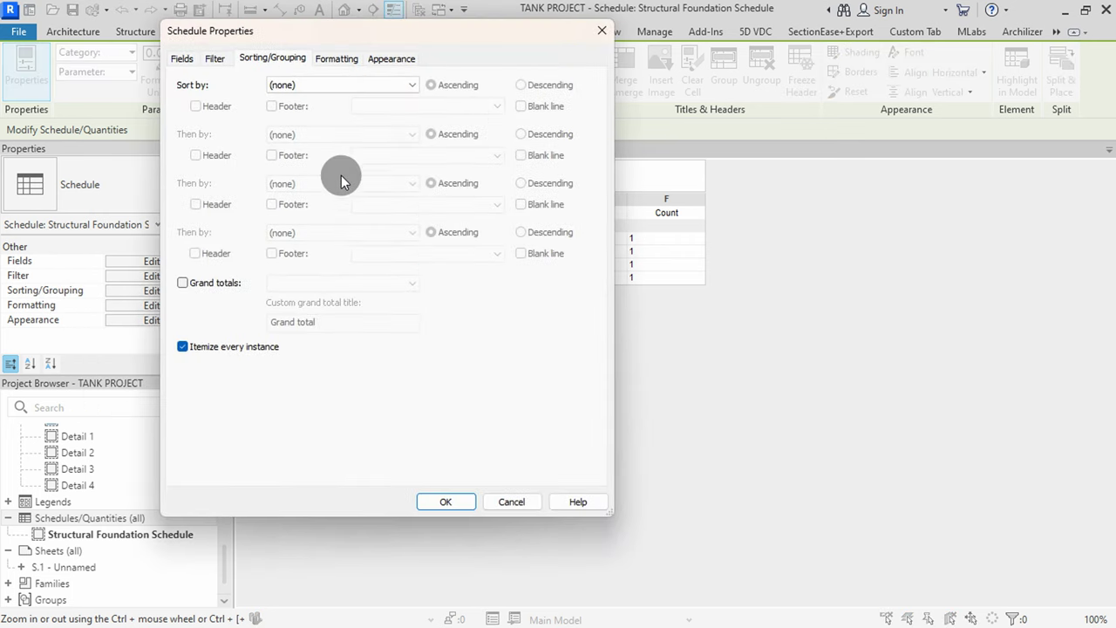
click(333, 90)
click(326, 109)
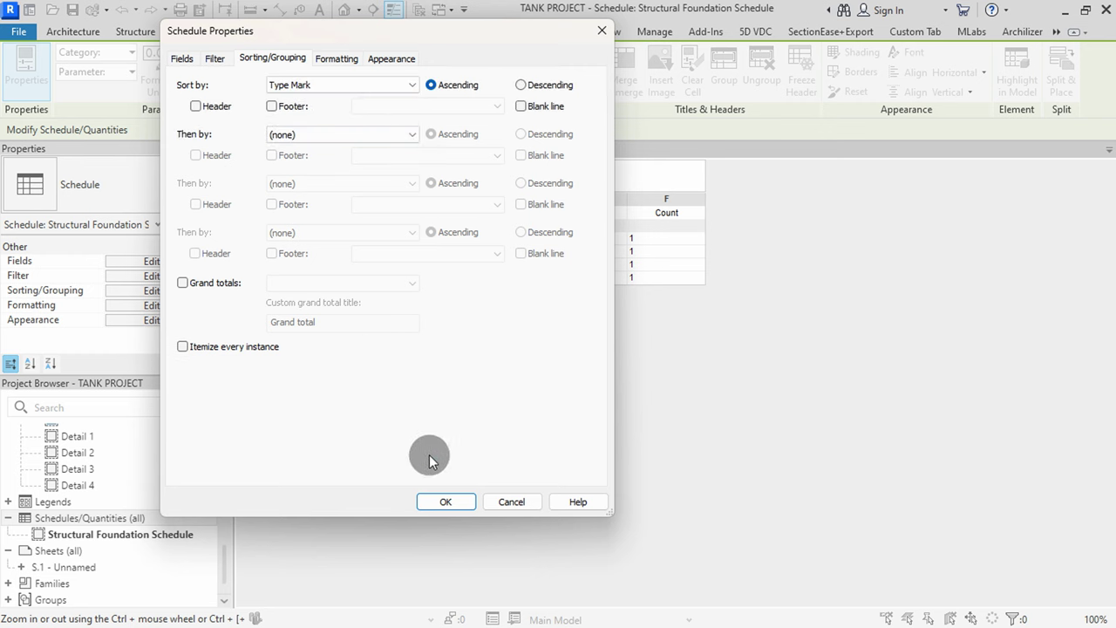
click(443, 502)
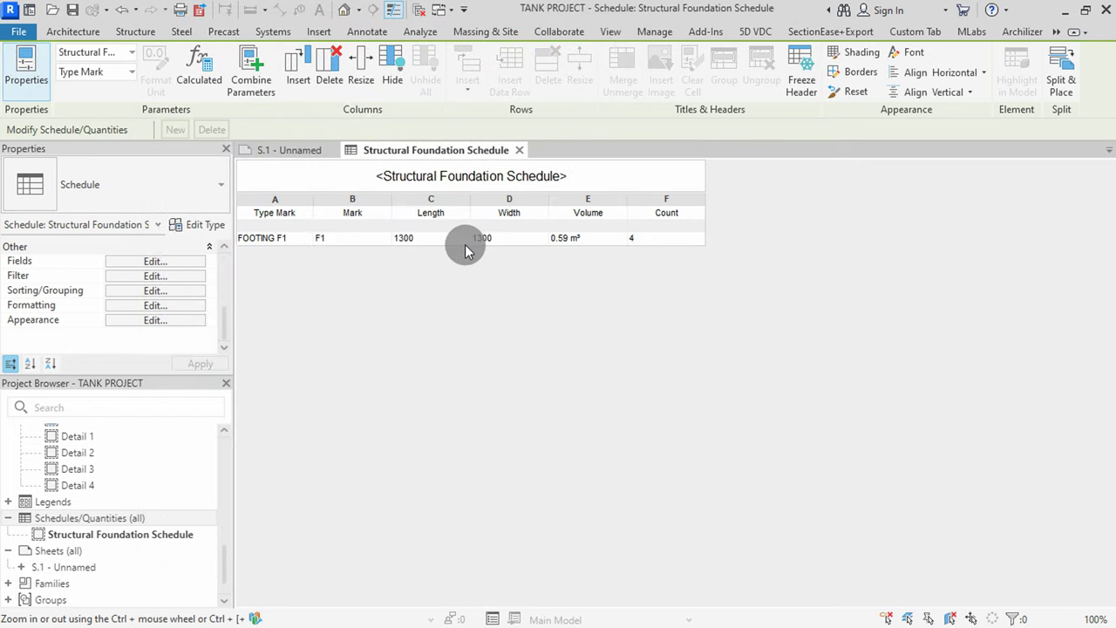
Switch back to sheet S.1 and bring up the View ribbon tools
click(297, 152)
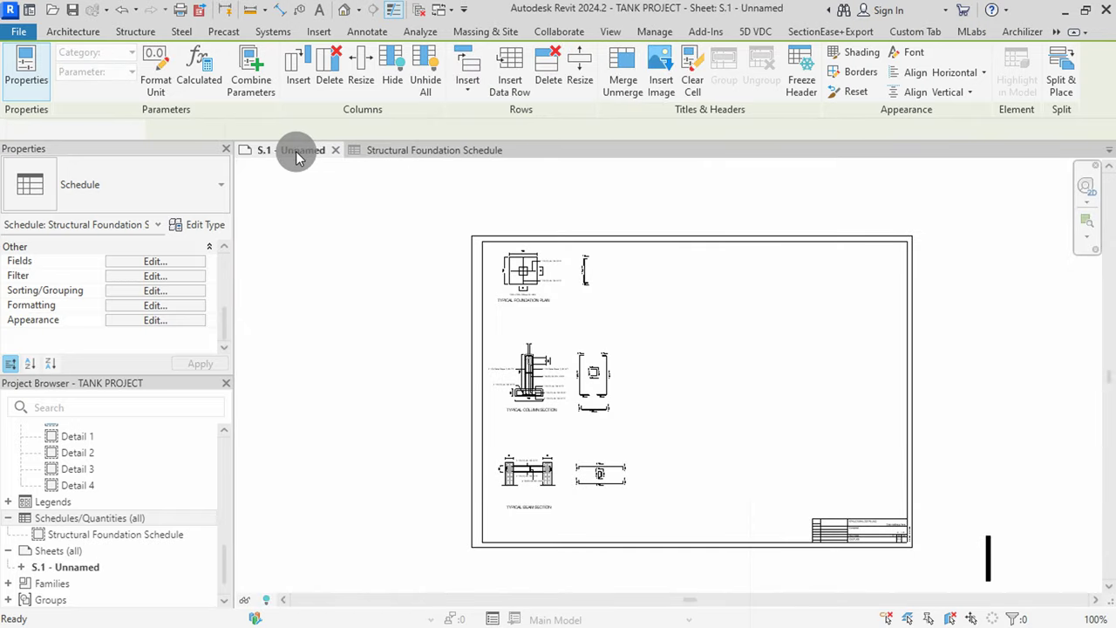
click(380, 249)
click(388, 263)
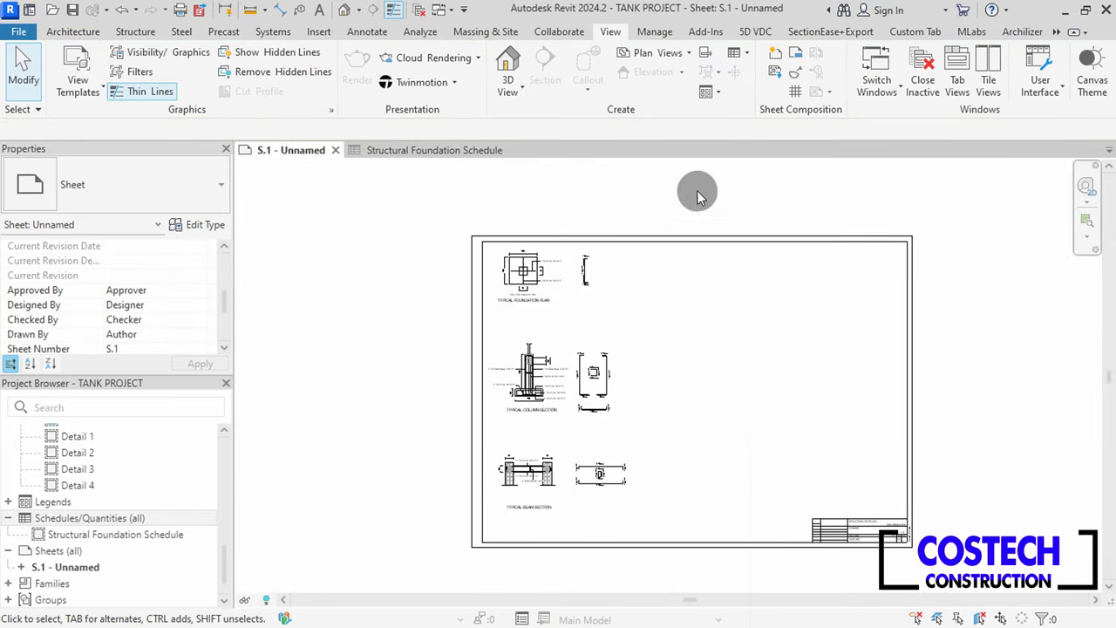
Place the Structural Foundation Schedule on sheet S.1 below the Typical Foundation Plan
click(779, 76)
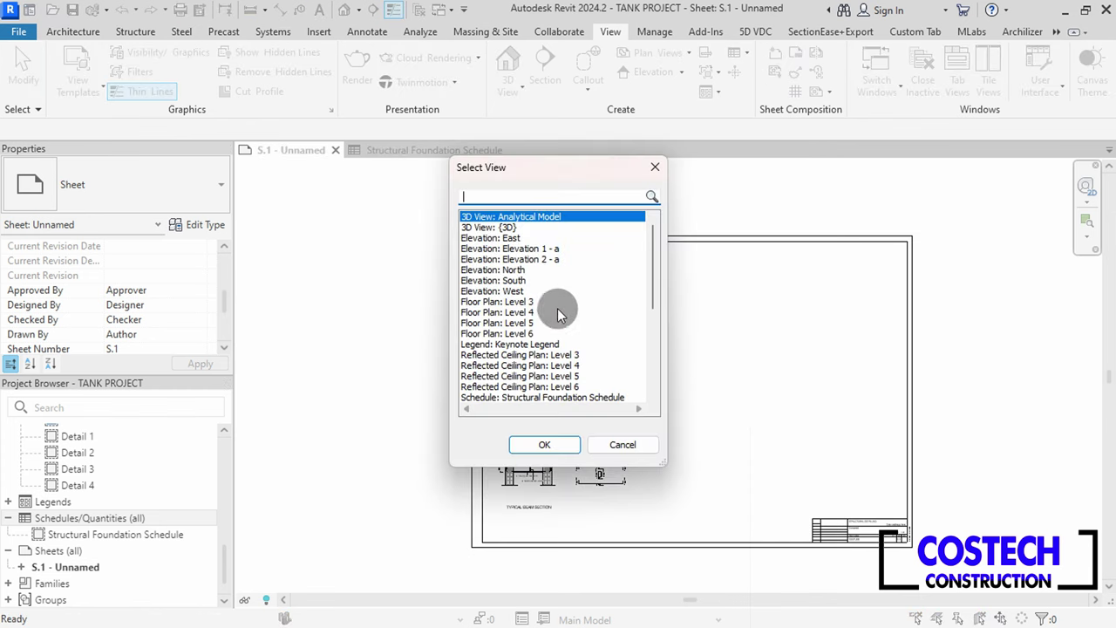
scroll(559, 316, down, 3)
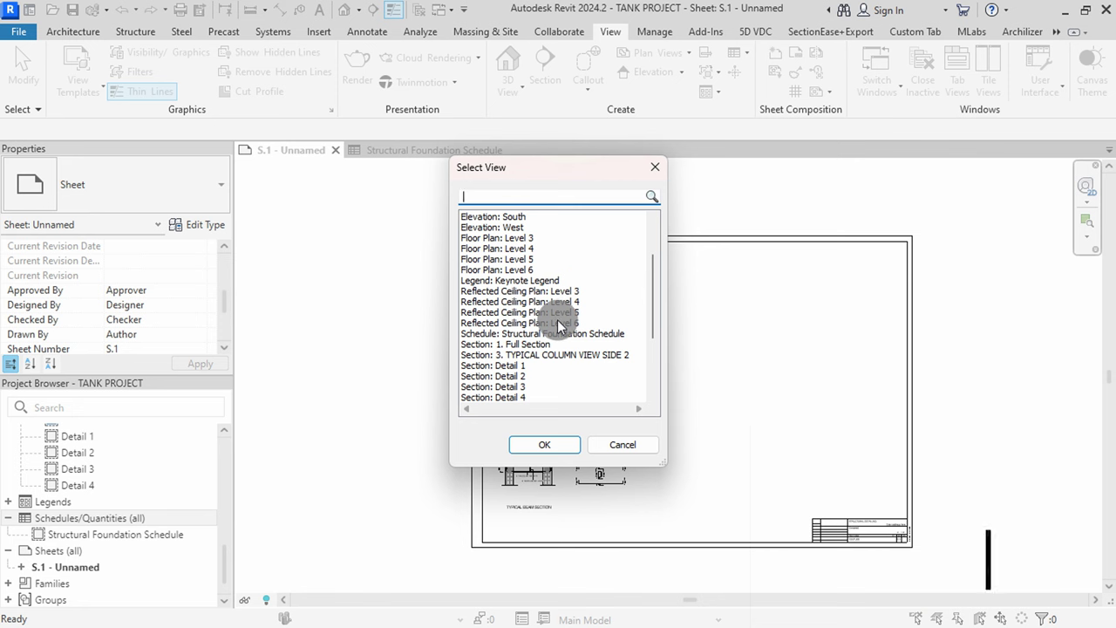
click(568, 337)
click(544, 445)
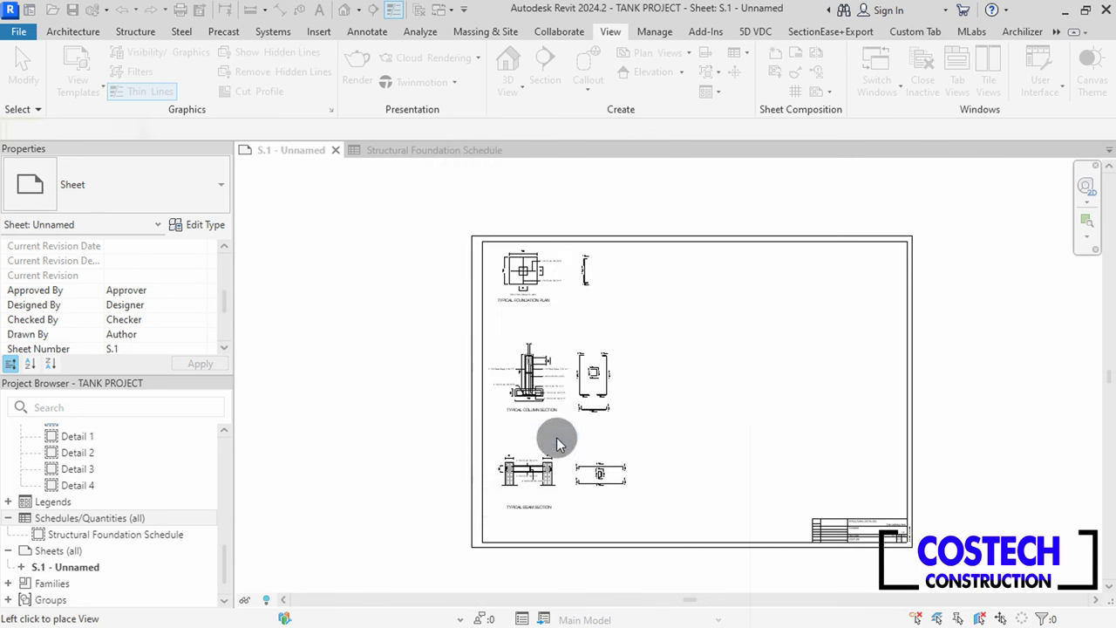
click(541, 345)
scroll(542, 340, up, 5)
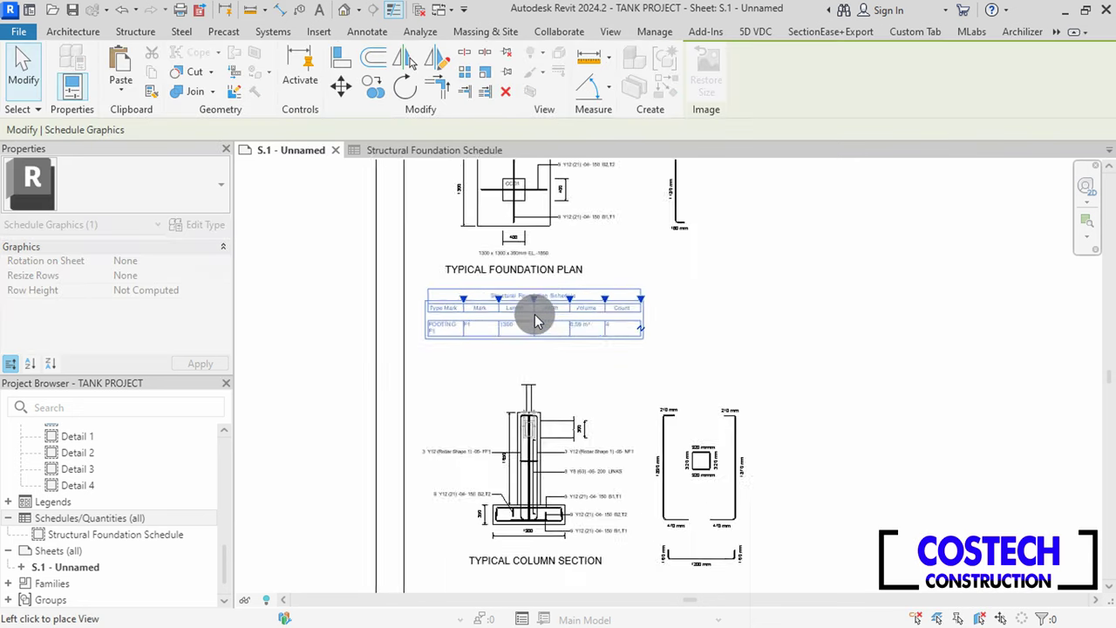
drag(544, 324, 546, 323)
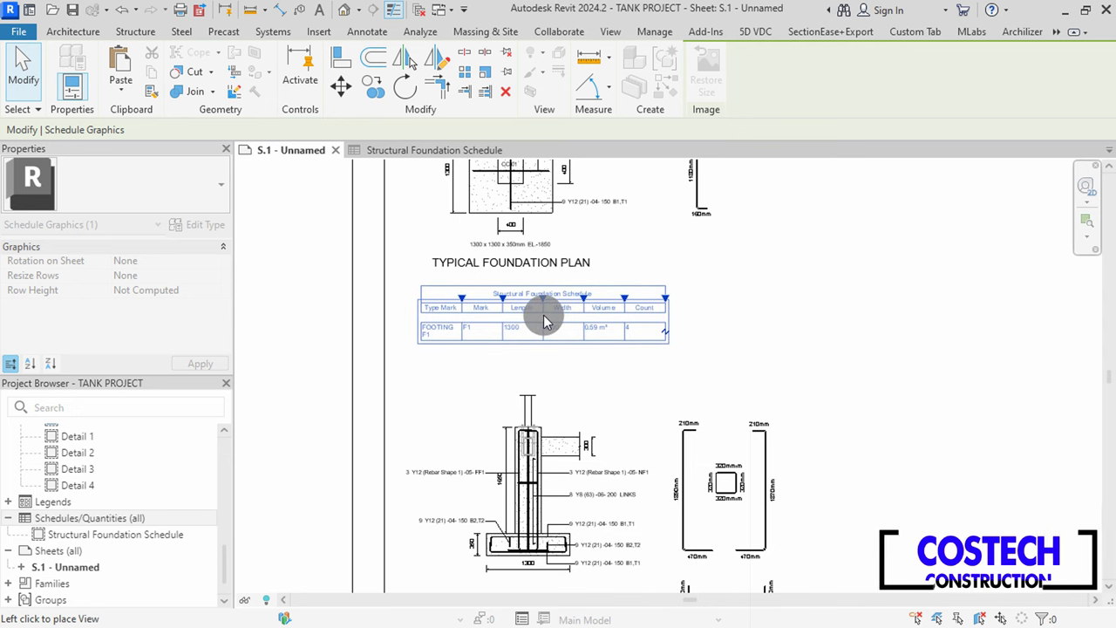
Widen the schedule's Type Mark column on the sheet
click(544, 321)
scroll(462, 299, up, 3)
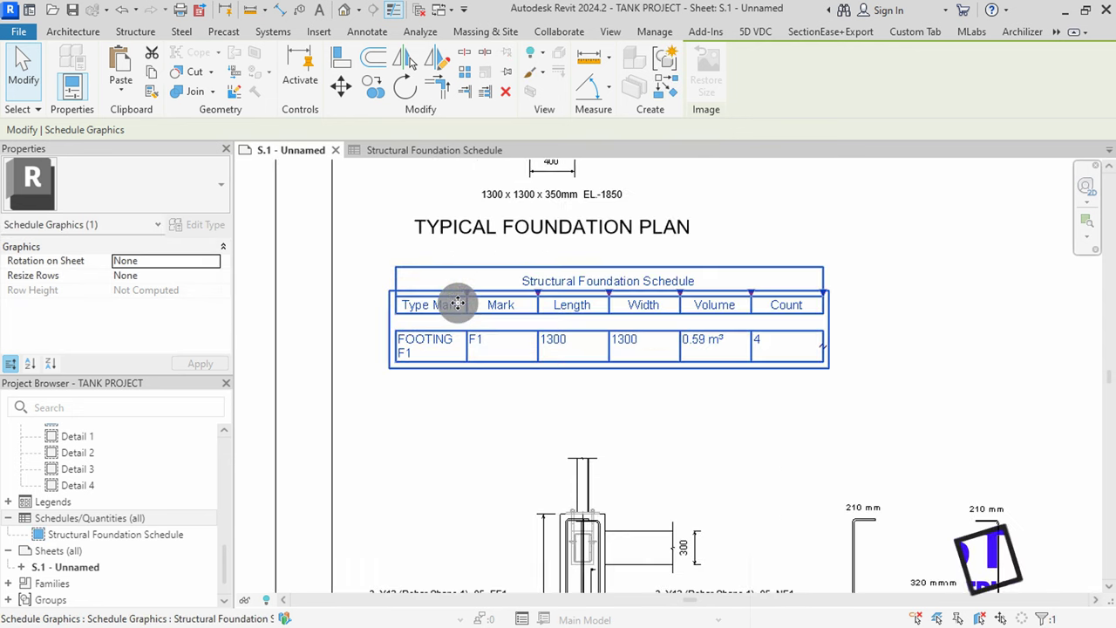
drag(467, 296, 517, 317)
scroll(462, 398, down, 2)
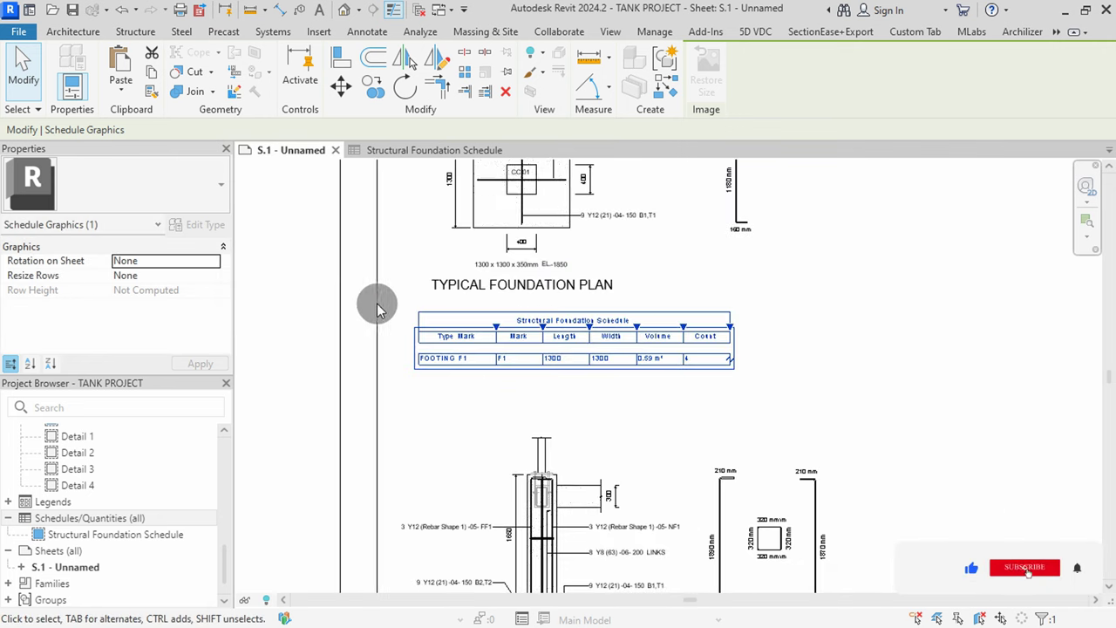
click(299, 269)
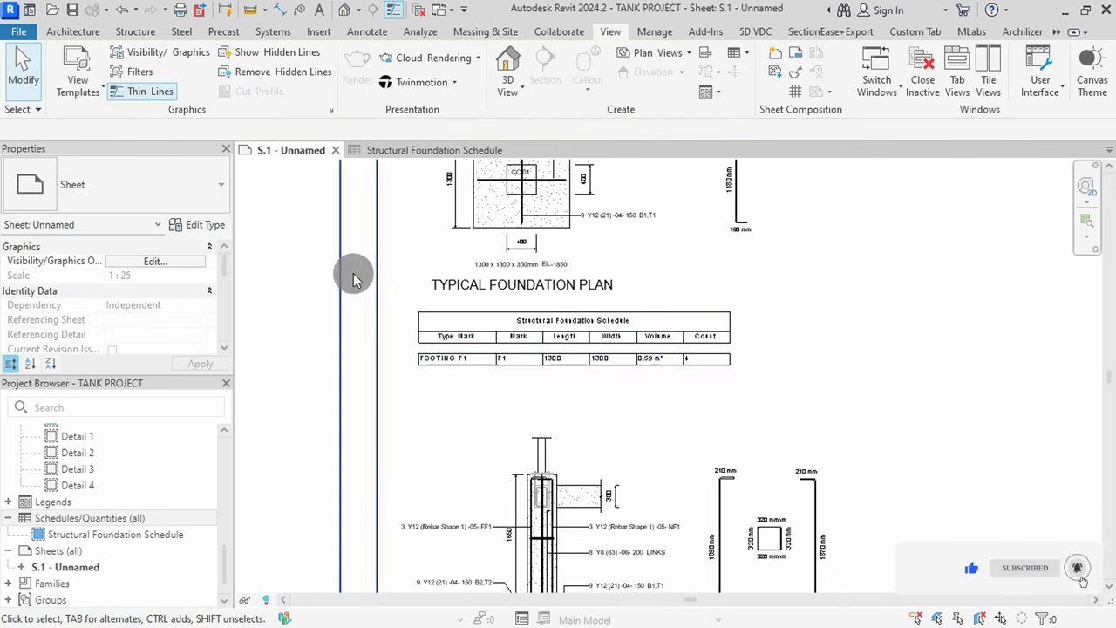
Set columns A–F of the foundation schedule to Center horizontal and Middle vertical alignment
click(441, 155)
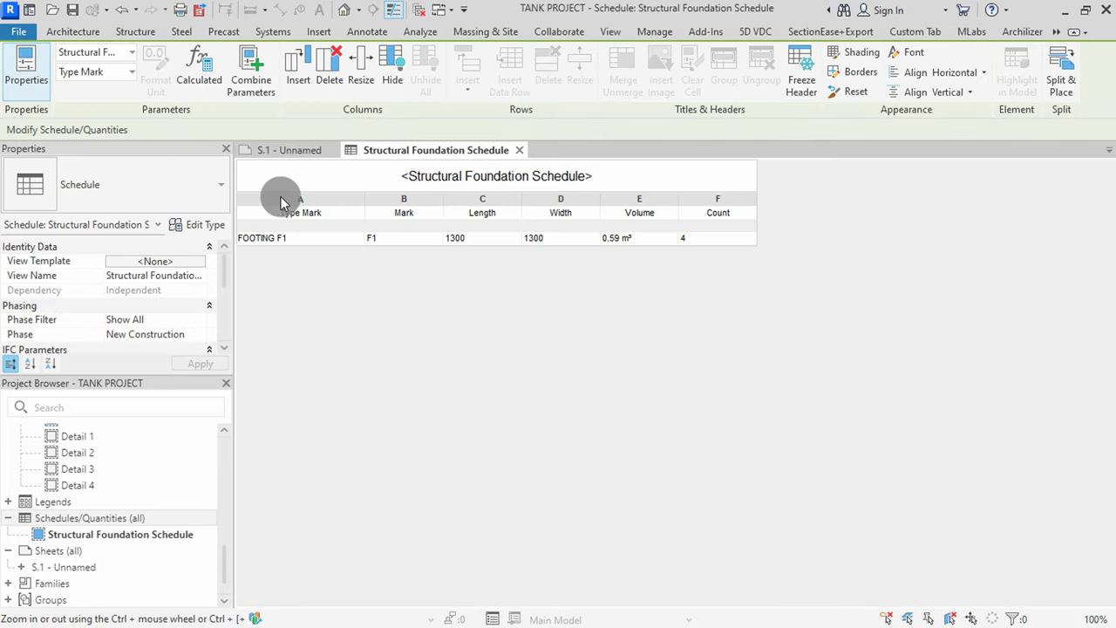
drag(281, 202, 750, 188)
click(962, 78)
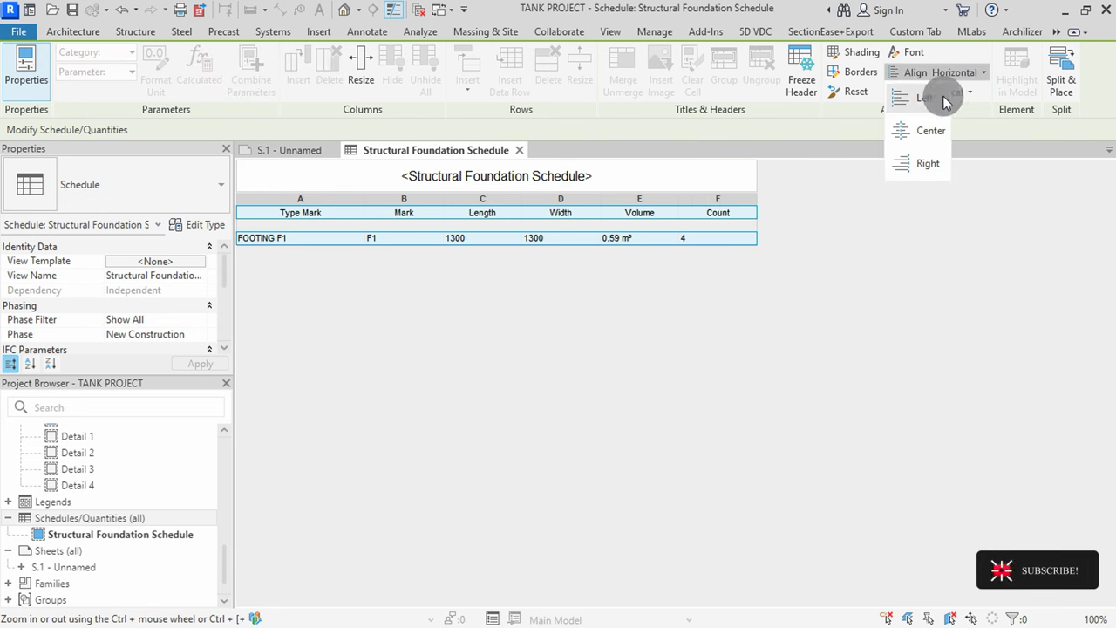
click(928, 128)
click(936, 94)
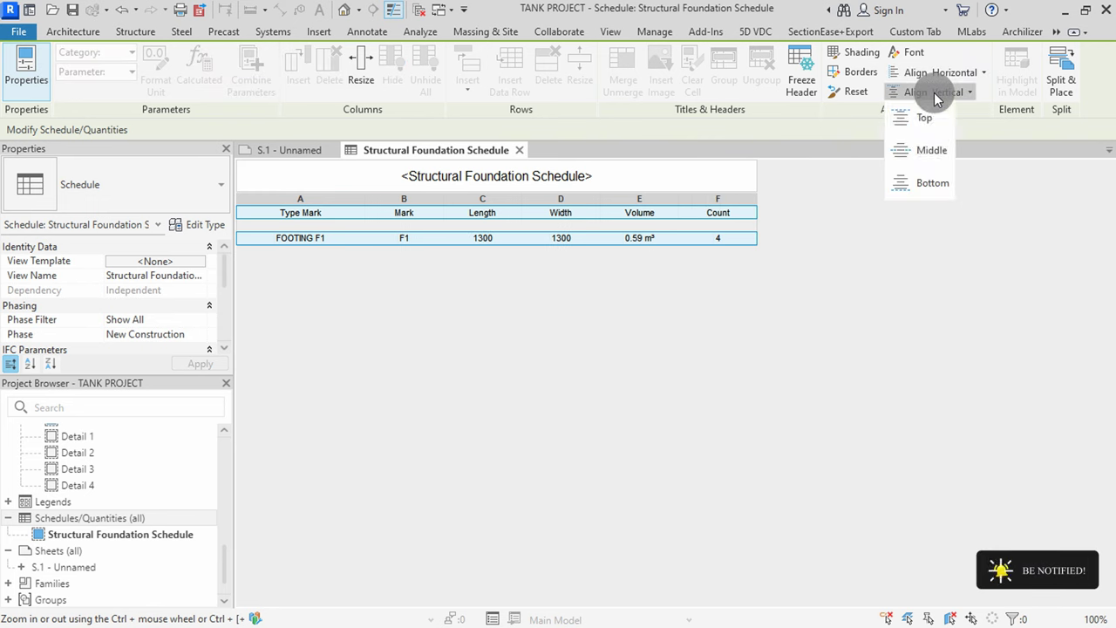
click(929, 148)
On sheet S.1, nudge the foundation schedule slightly down with the Down arrow
click(294, 151)
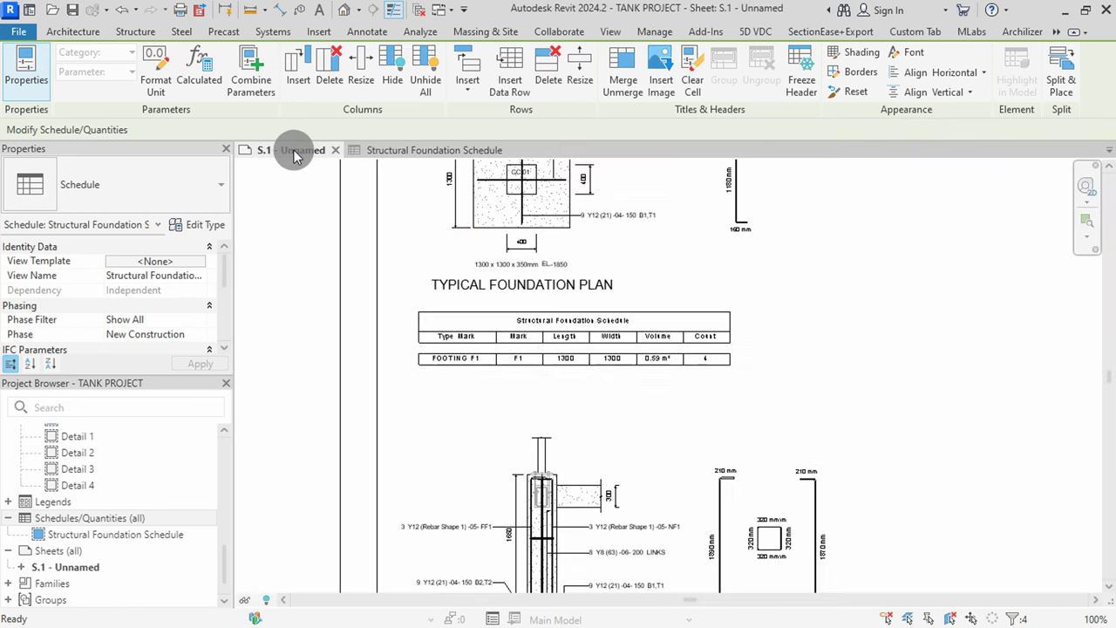
scroll(566, 327, up, 5)
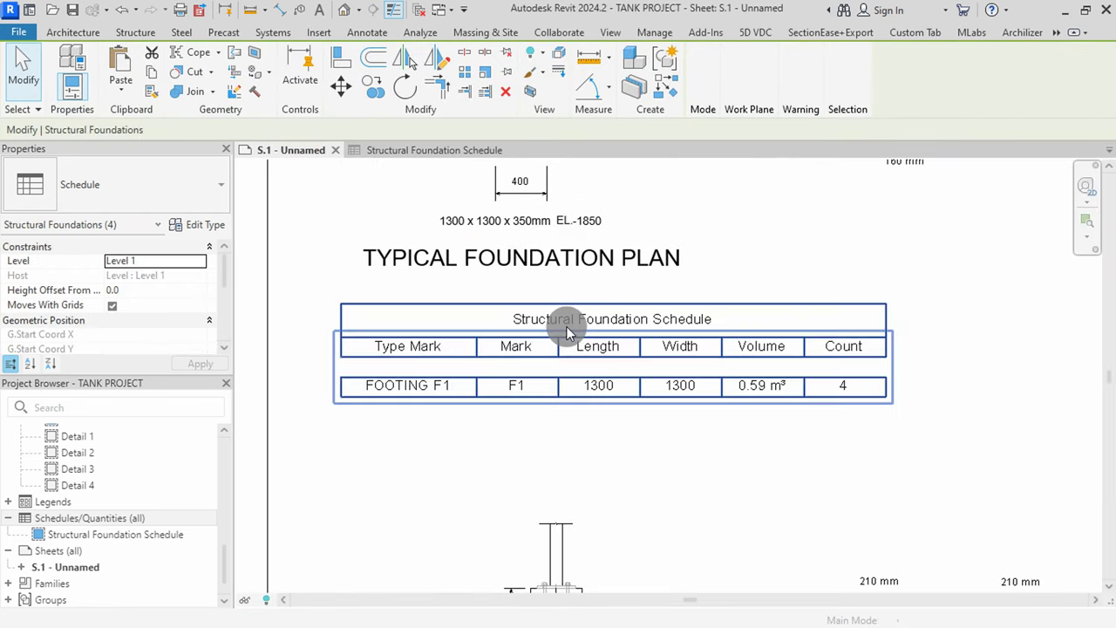
click(566, 326)
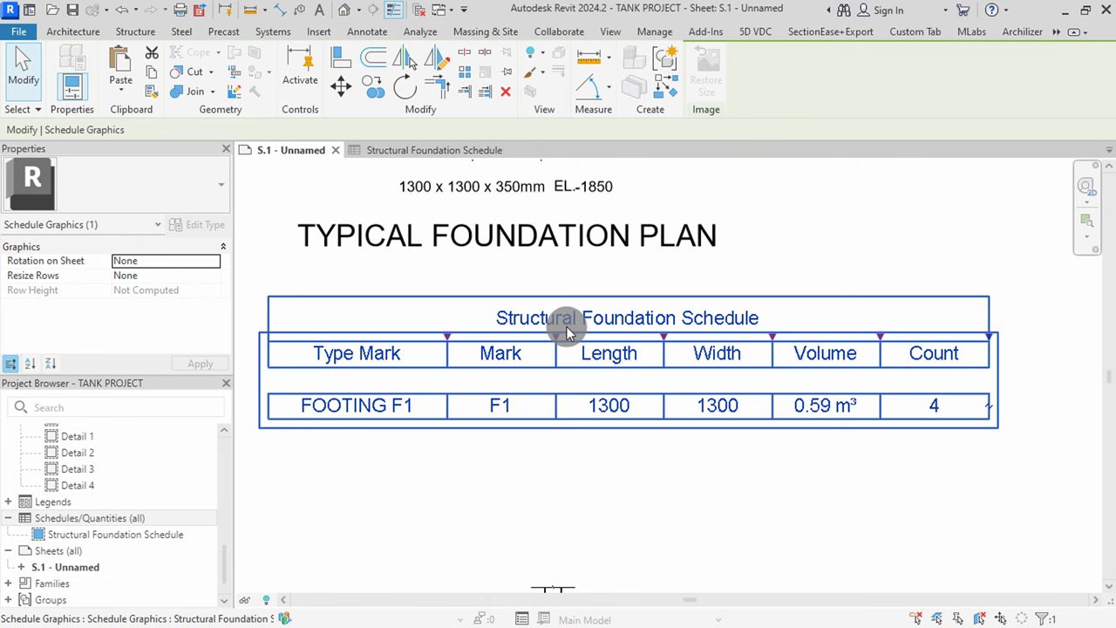
key(Down)
key(Down)
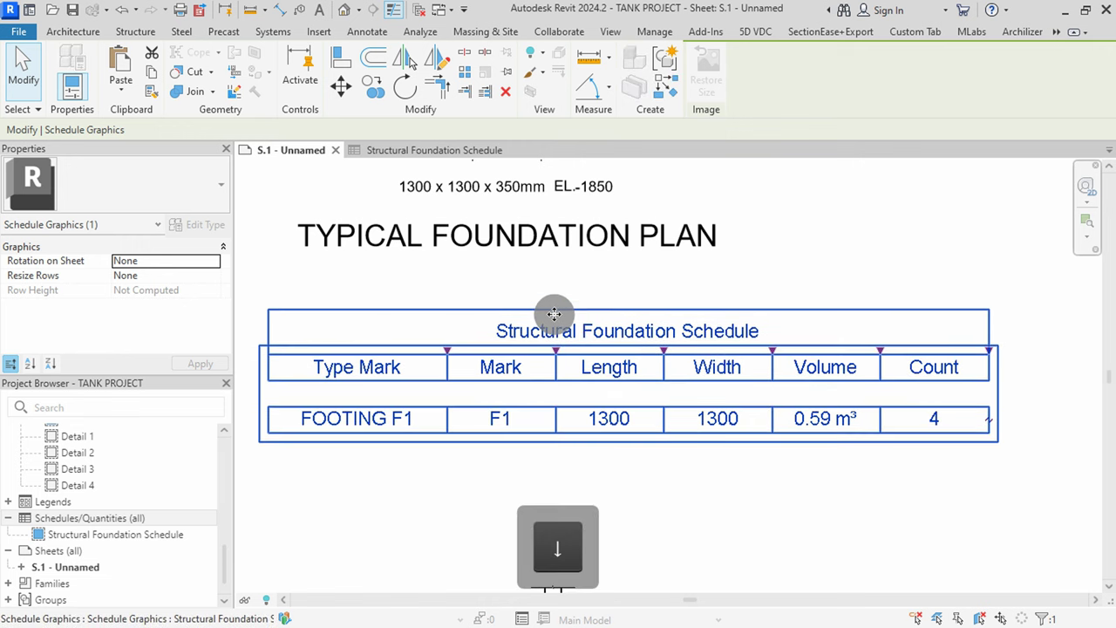
scroll(457, 312, down, 4)
click(287, 311)
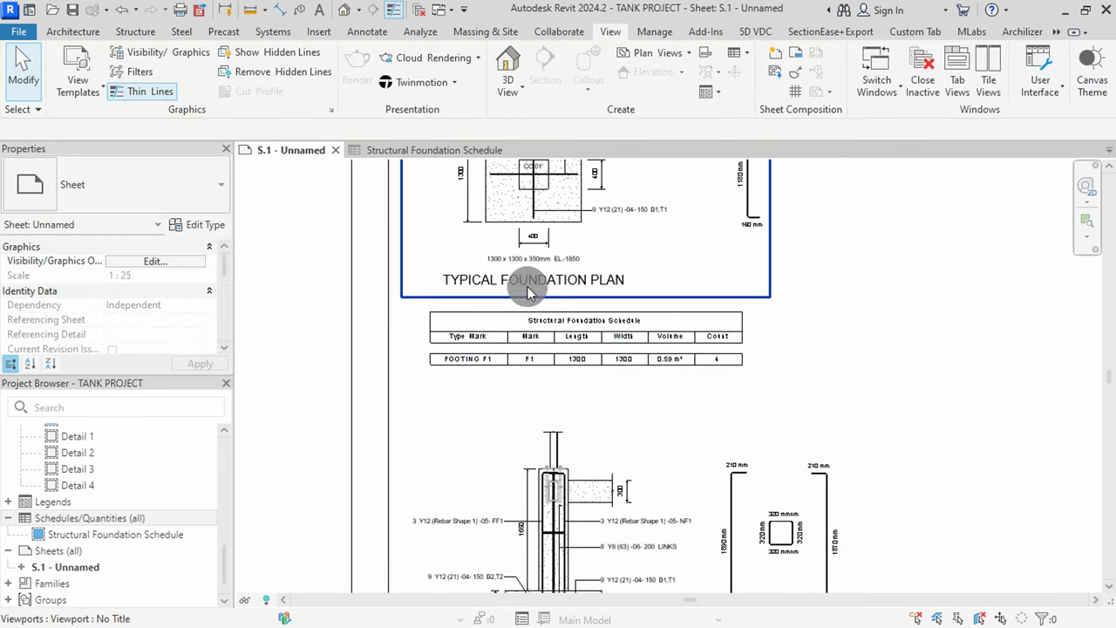
scroll(593, 282, down, 3)
scroll(600, 279, up, 1)
scroll(624, 412, up, 3)
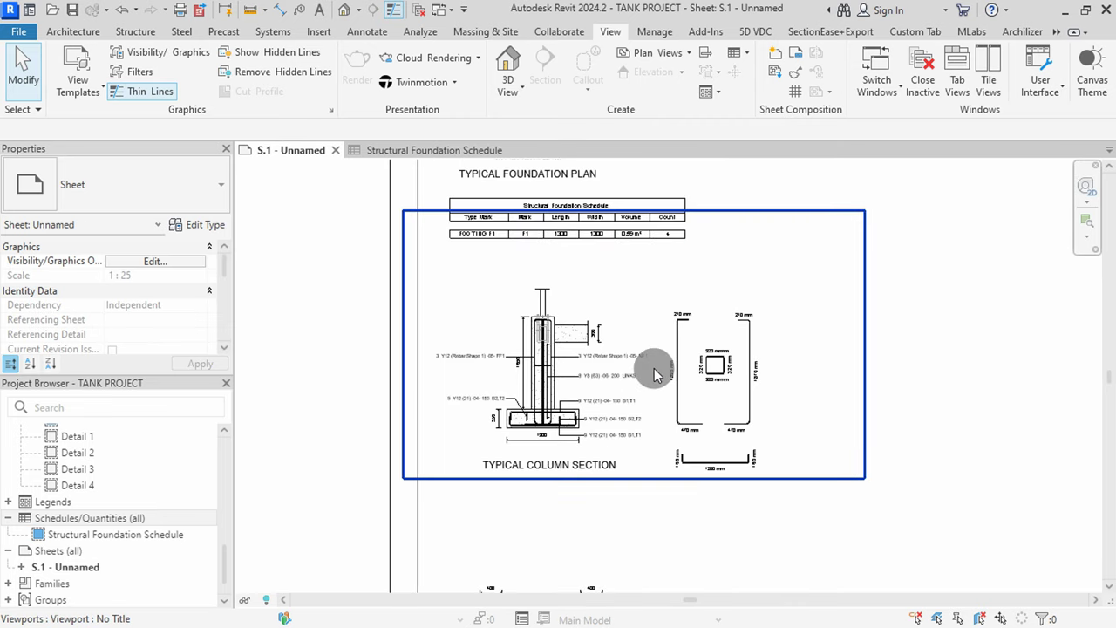
Start a new quantities schedule for the Structural Columns category
click(749, 70)
click(750, 77)
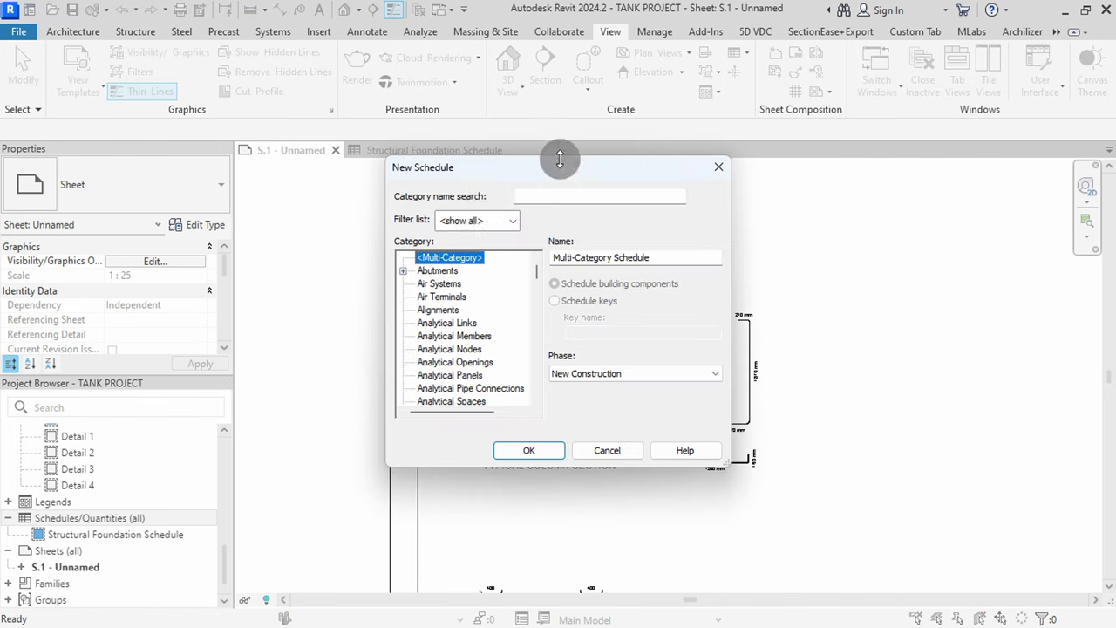
drag(537, 278, 552, 375)
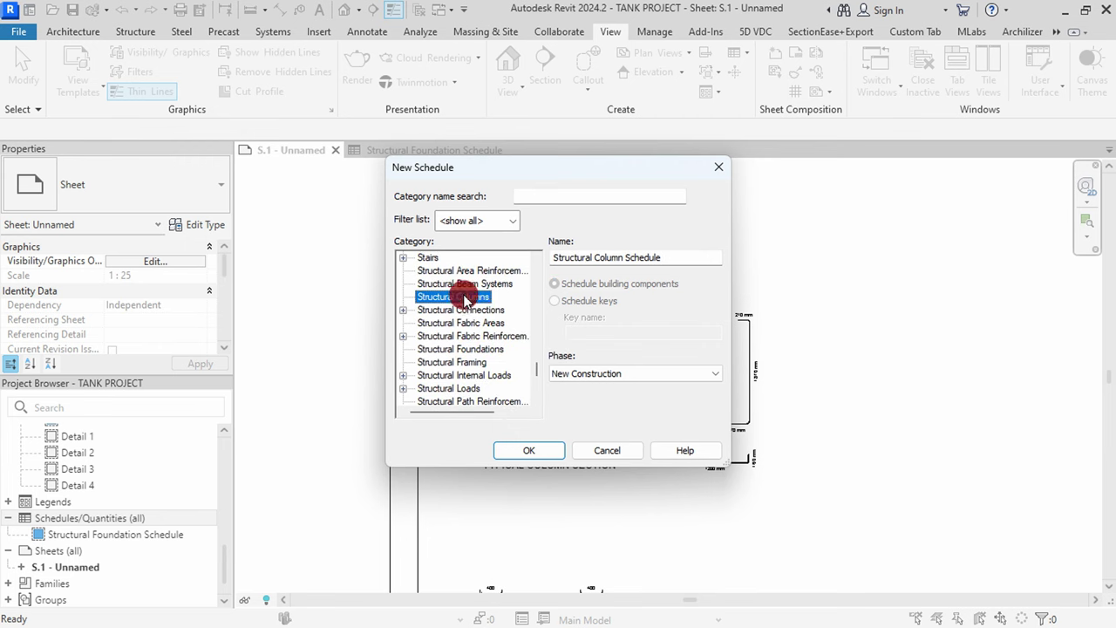
click(532, 451)
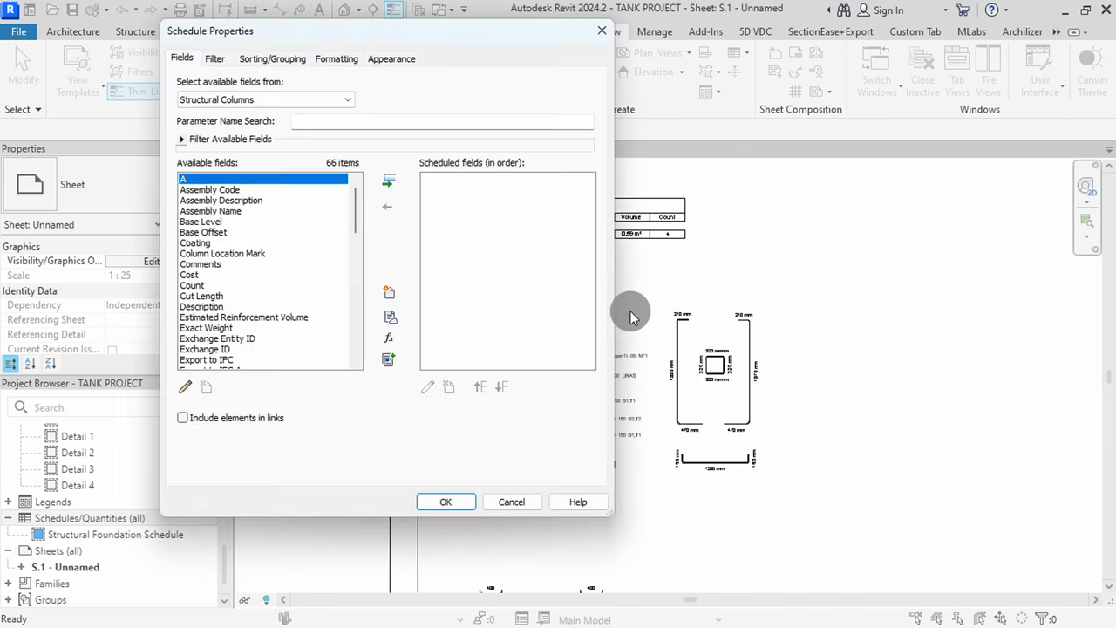
Add Type Mark, Mark, Length and Count fields and create the column schedule
drag(349, 211, 374, 351)
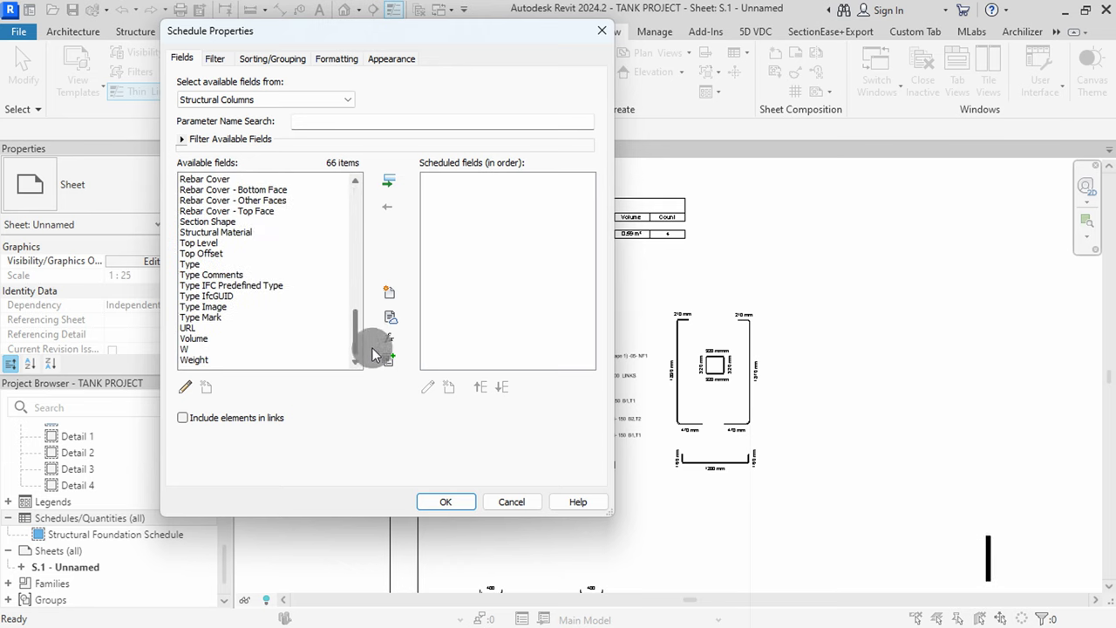
click(220, 317)
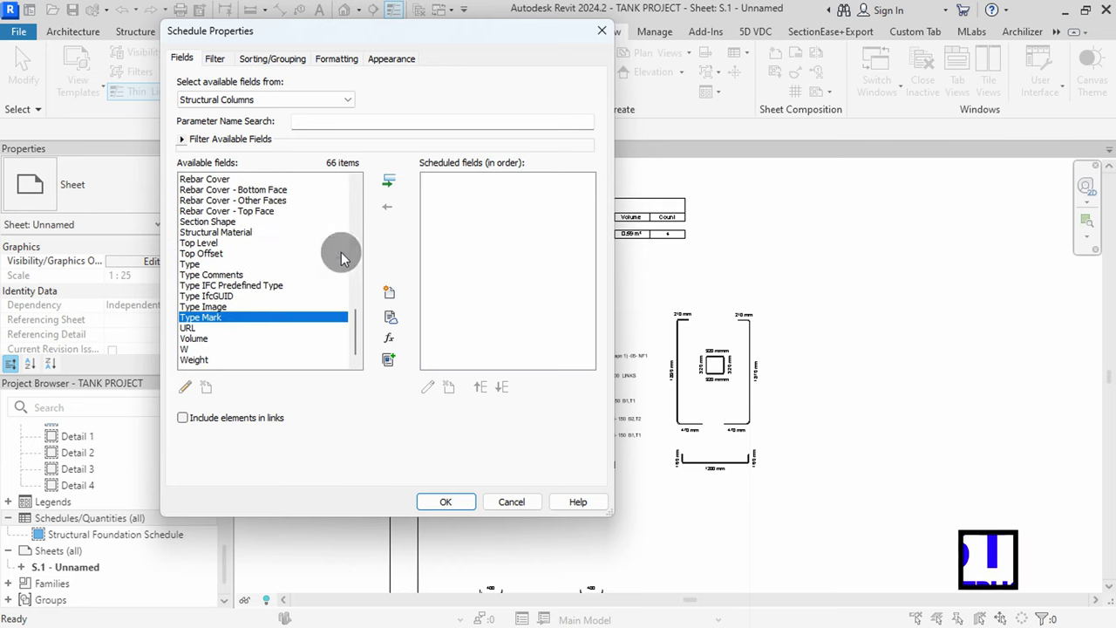
click(389, 181)
scroll(231, 264, up, 3)
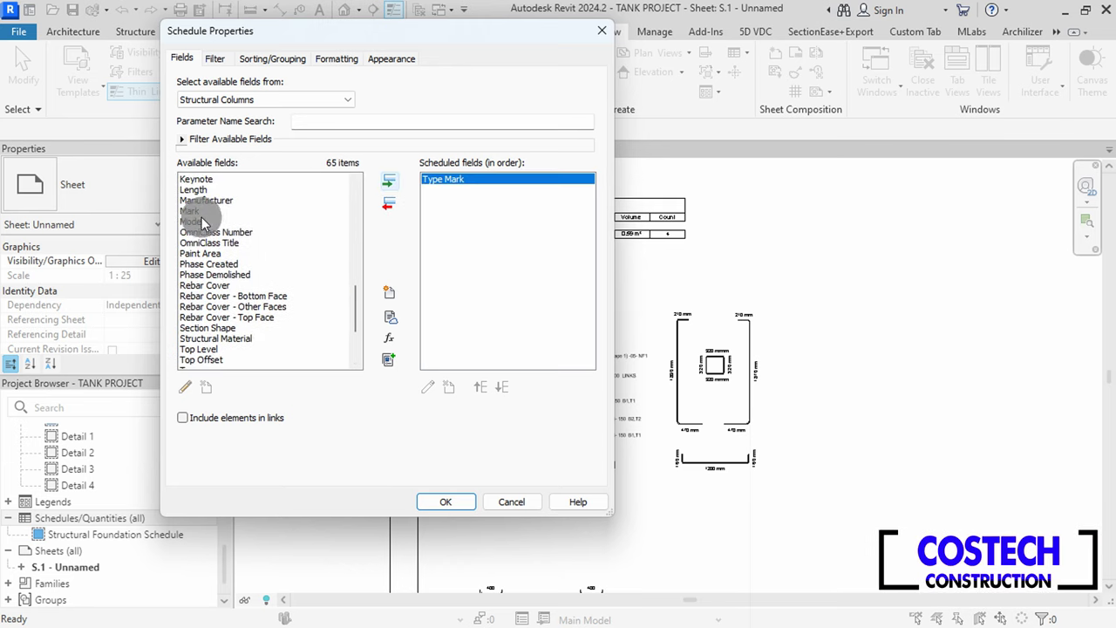
click(391, 182)
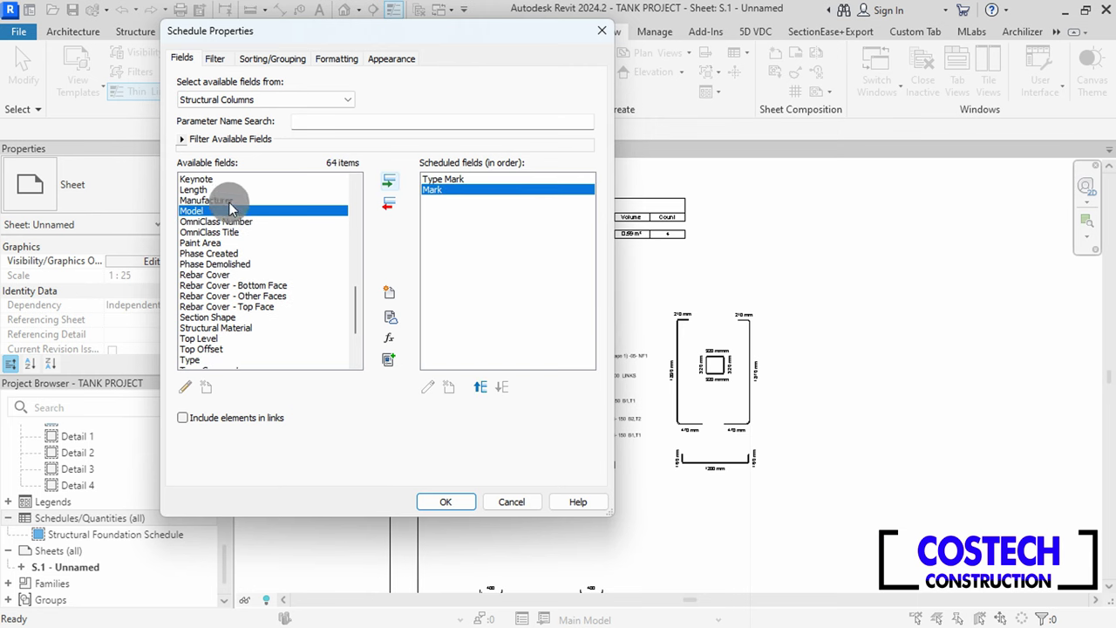
click(194, 190)
click(389, 184)
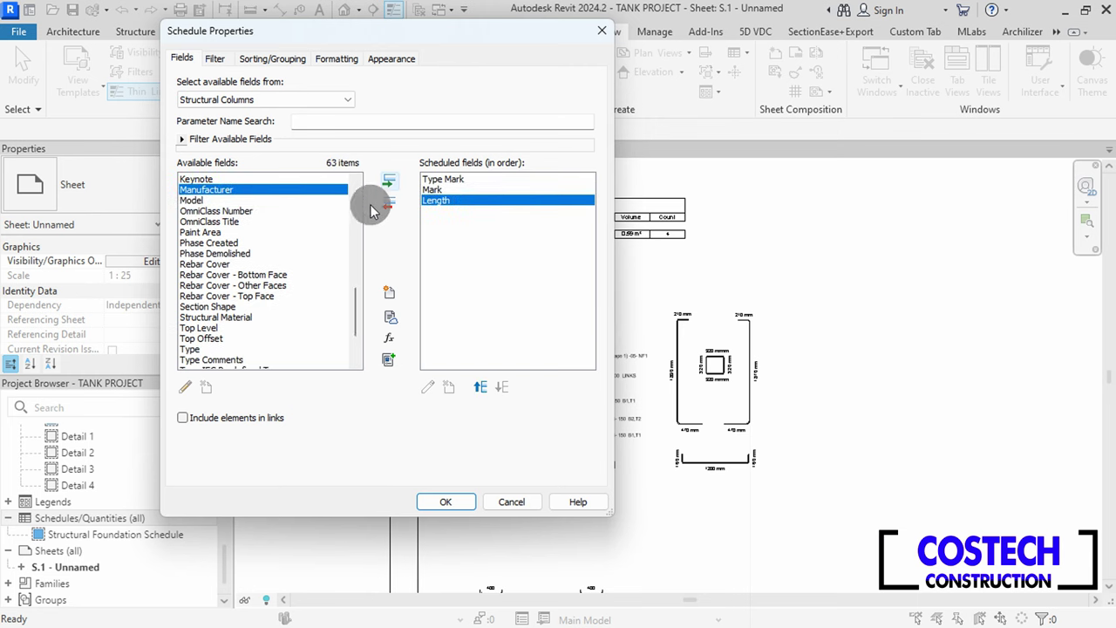
scroll(299, 276, down, 3)
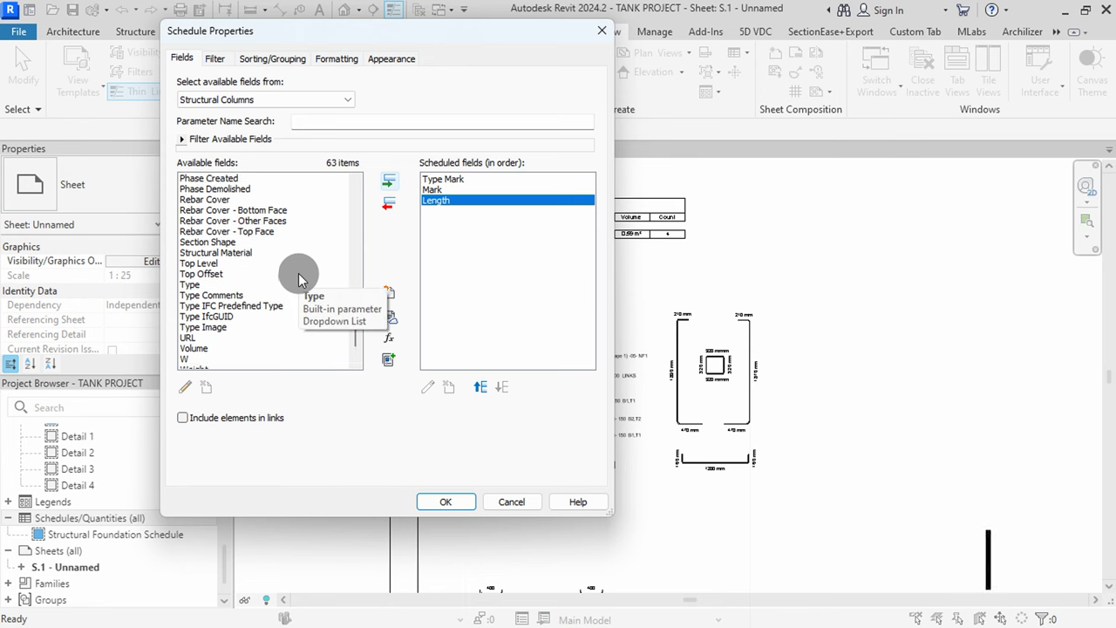
scroll(299, 277, up, 10)
scroll(294, 274, up, 2)
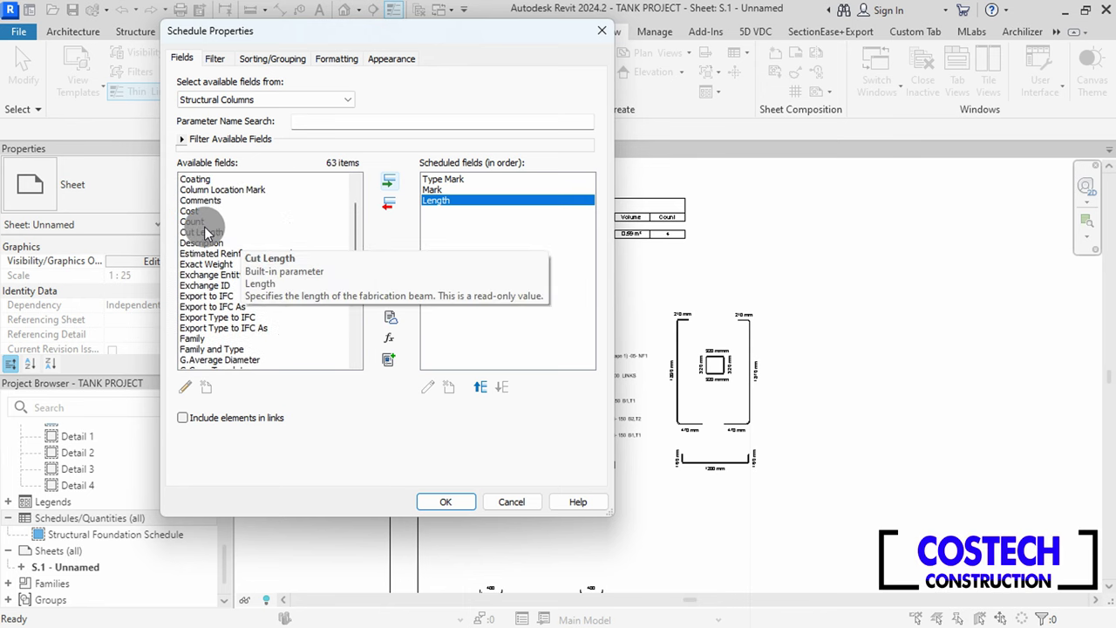
click(258, 220)
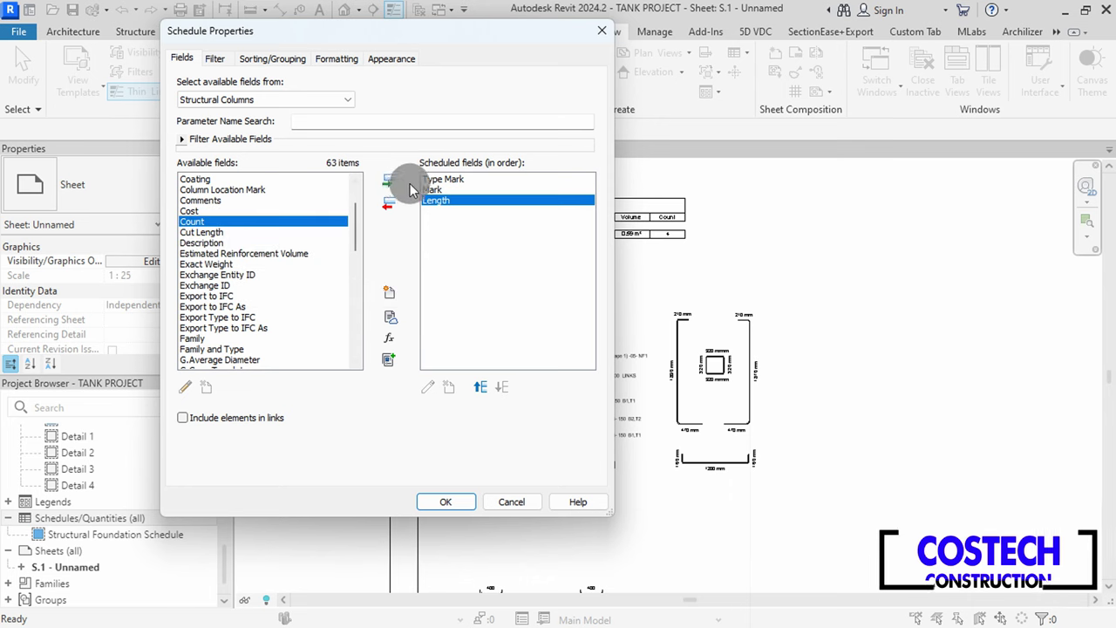
click(388, 180)
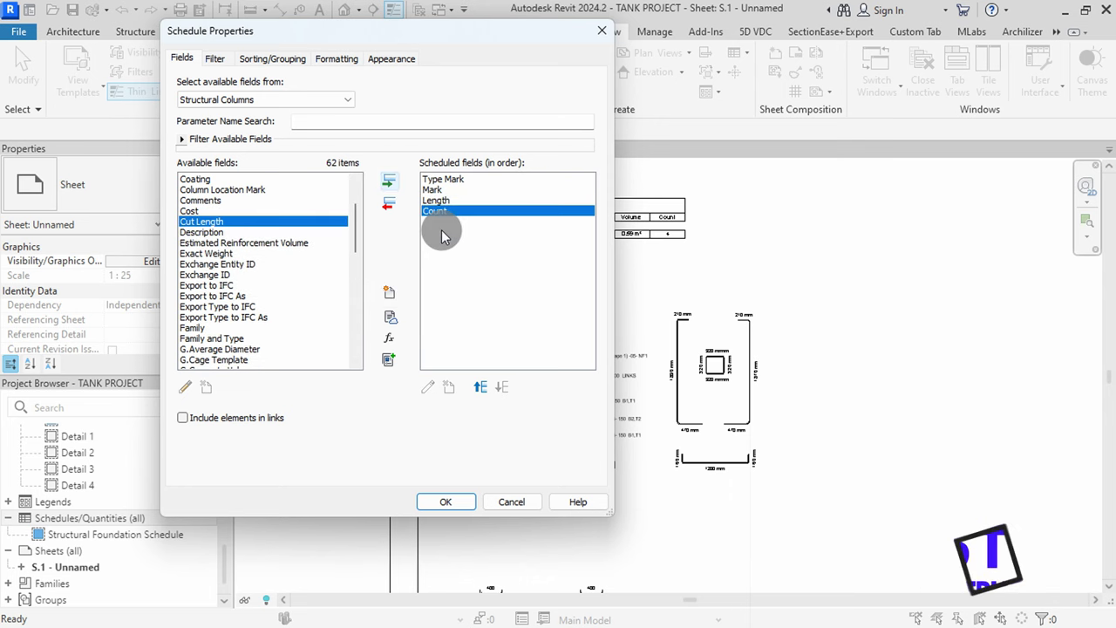
click(448, 502)
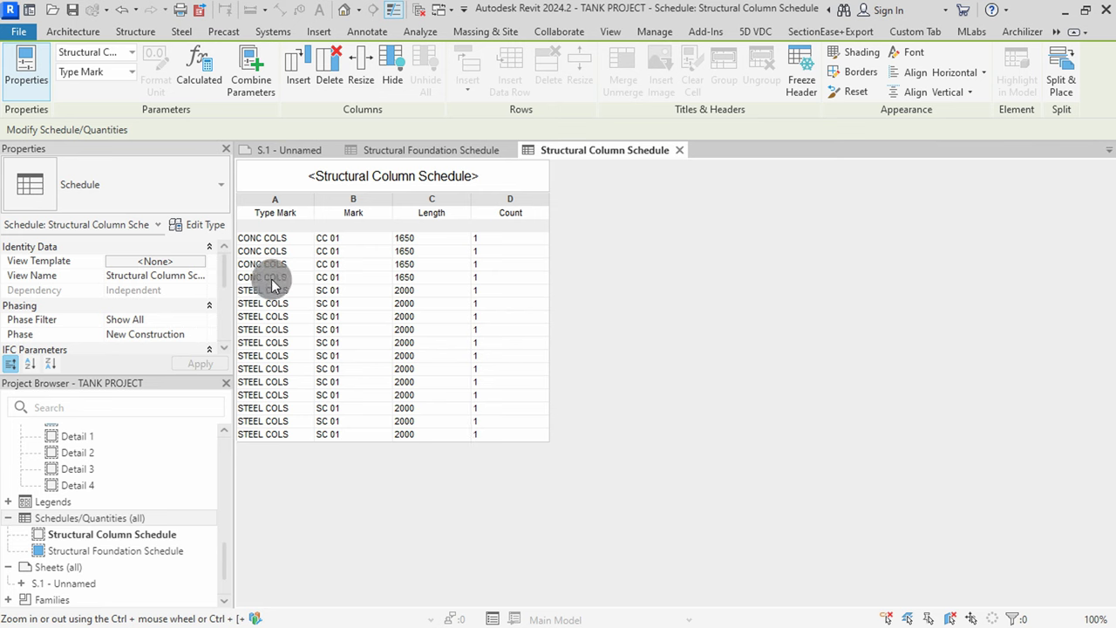
Filter the column schedule to Type Mark equals CONC COLS
scroll(139, 314, down, 5)
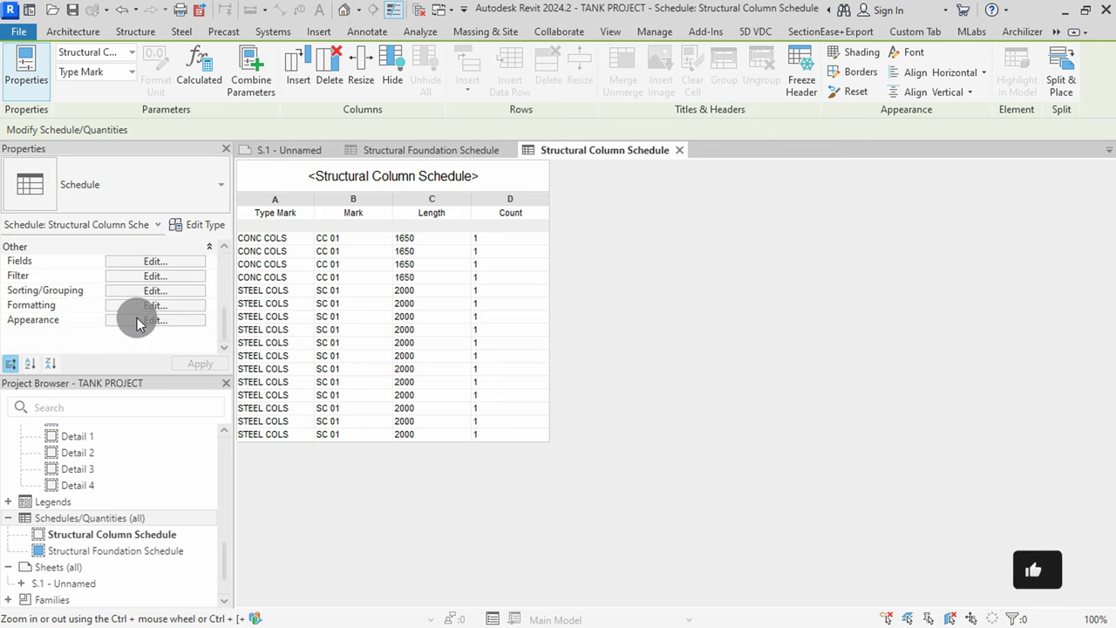
click(152, 278)
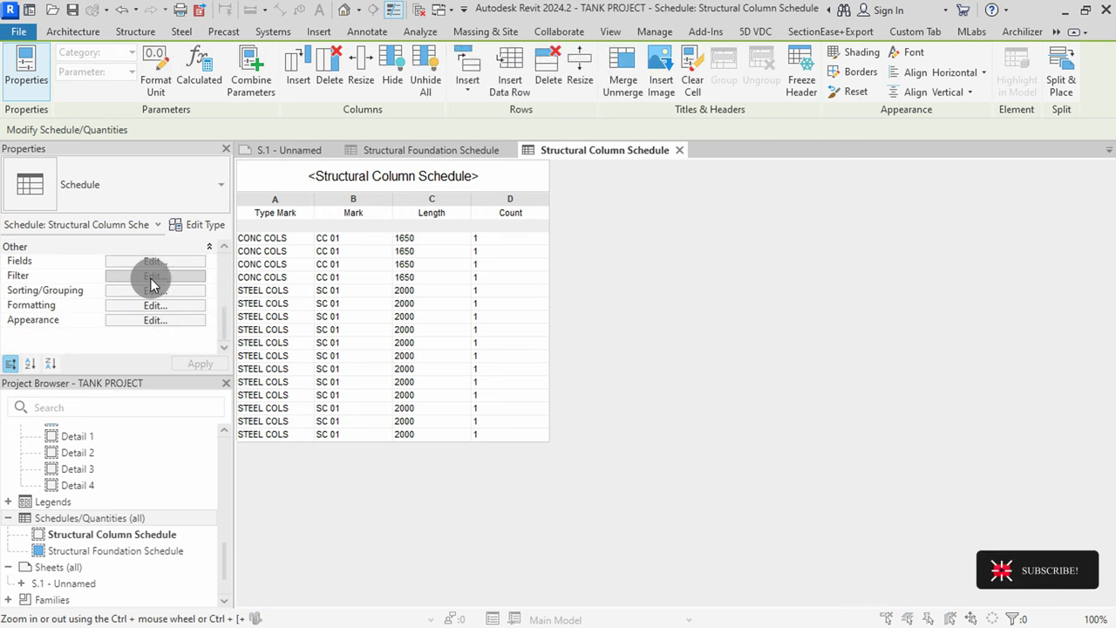
click(294, 85)
click(287, 105)
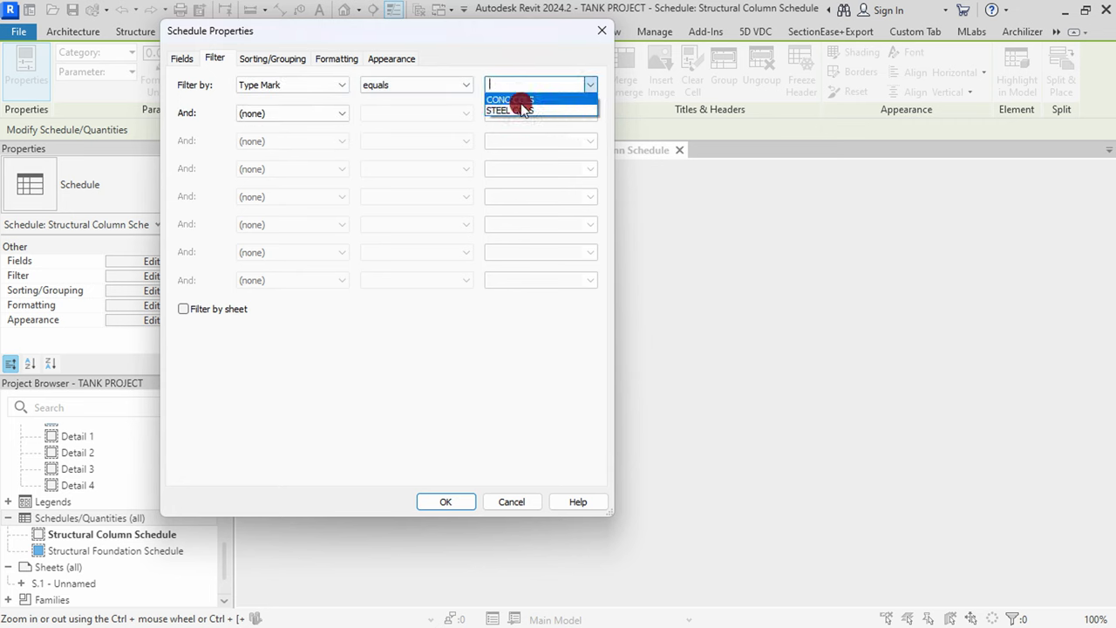
click(518, 99)
click(449, 502)
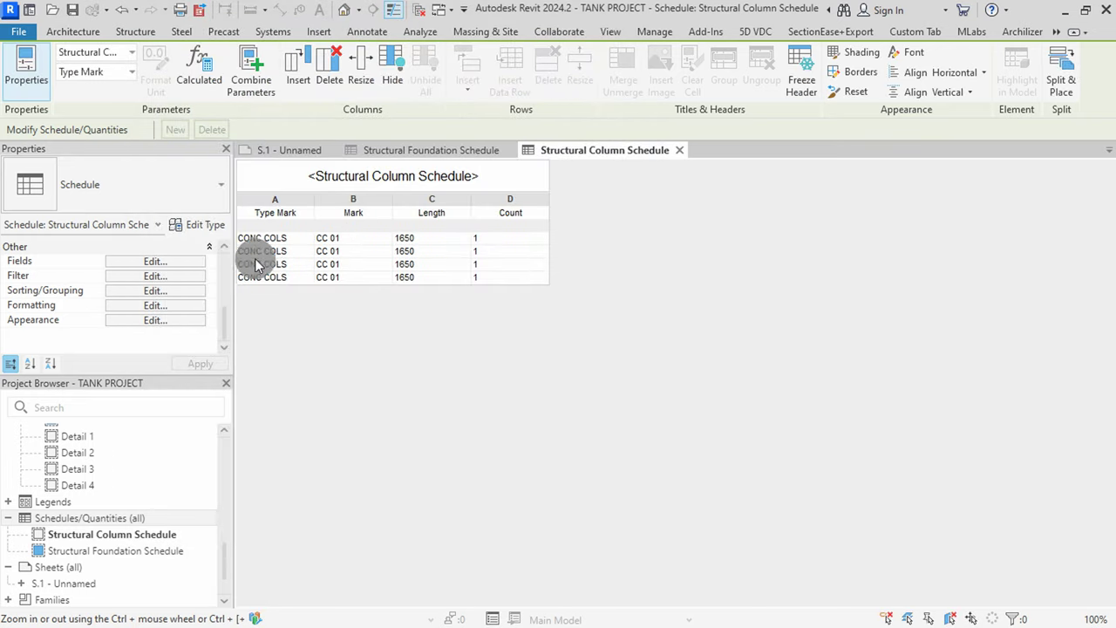
Sort by Type Mark without itemizing, giving one CONC COLS row, then return to sheet S.1
click(155, 292)
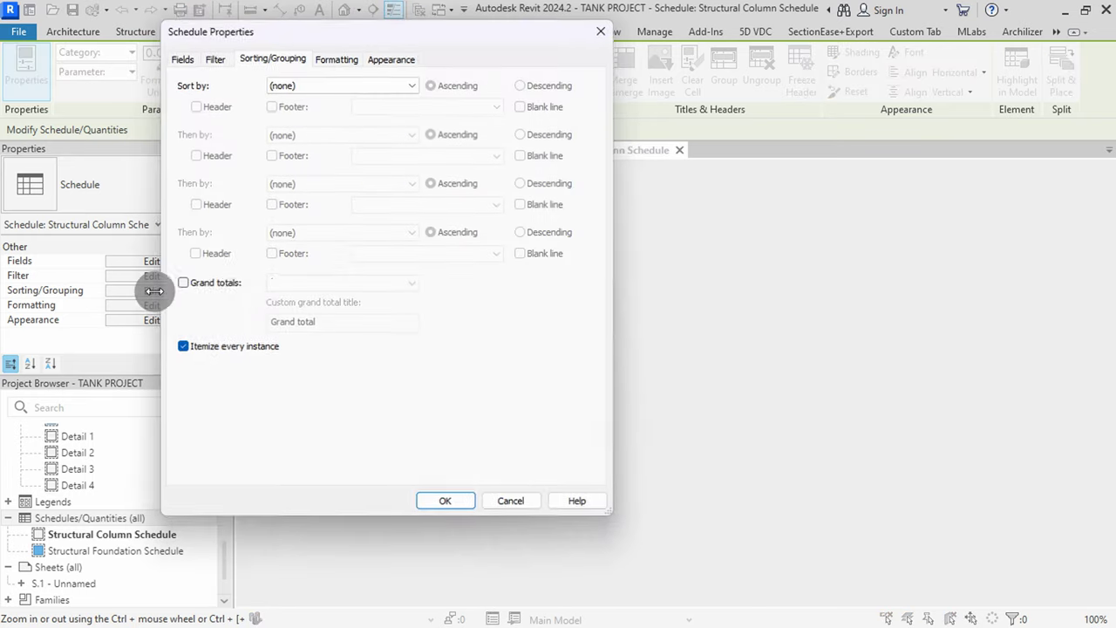
click(335, 79)
click(315, 106)
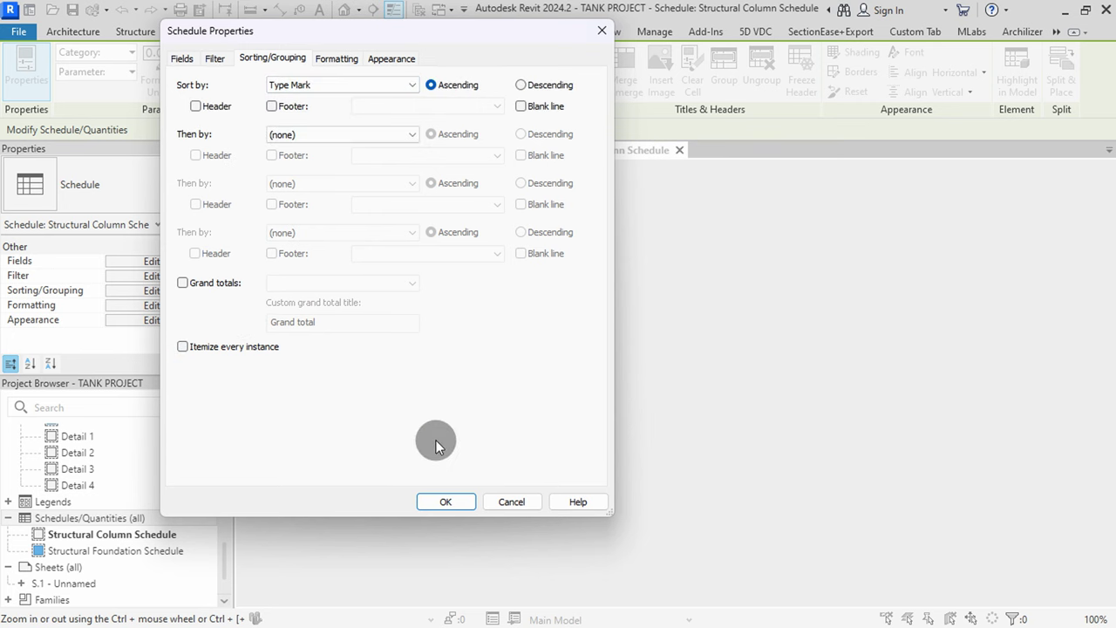
click(450, 501)
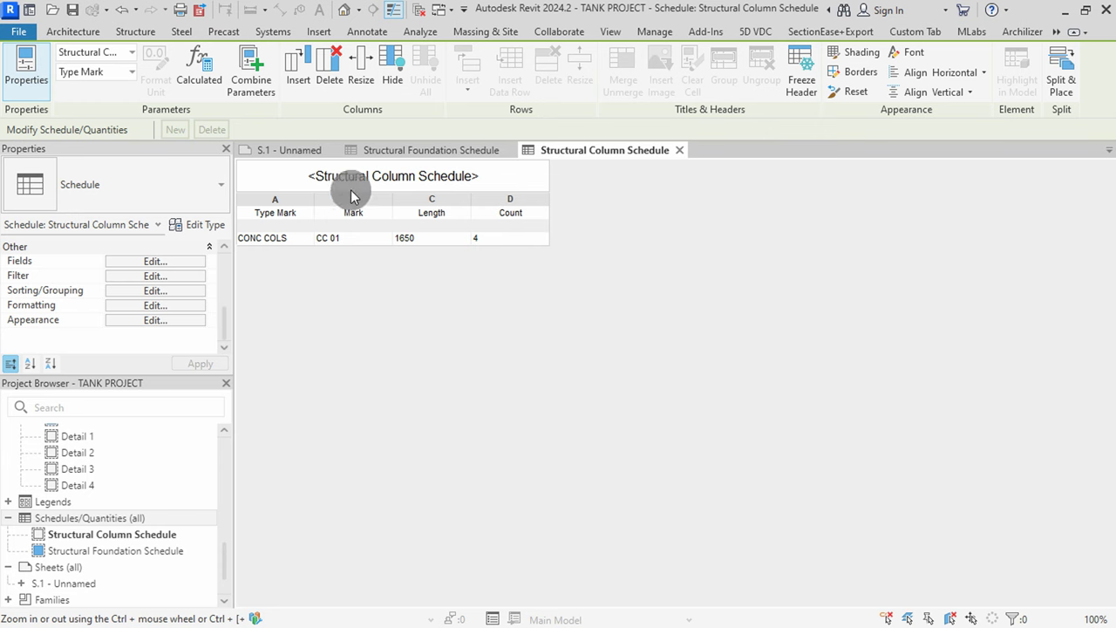
click(295, 151)
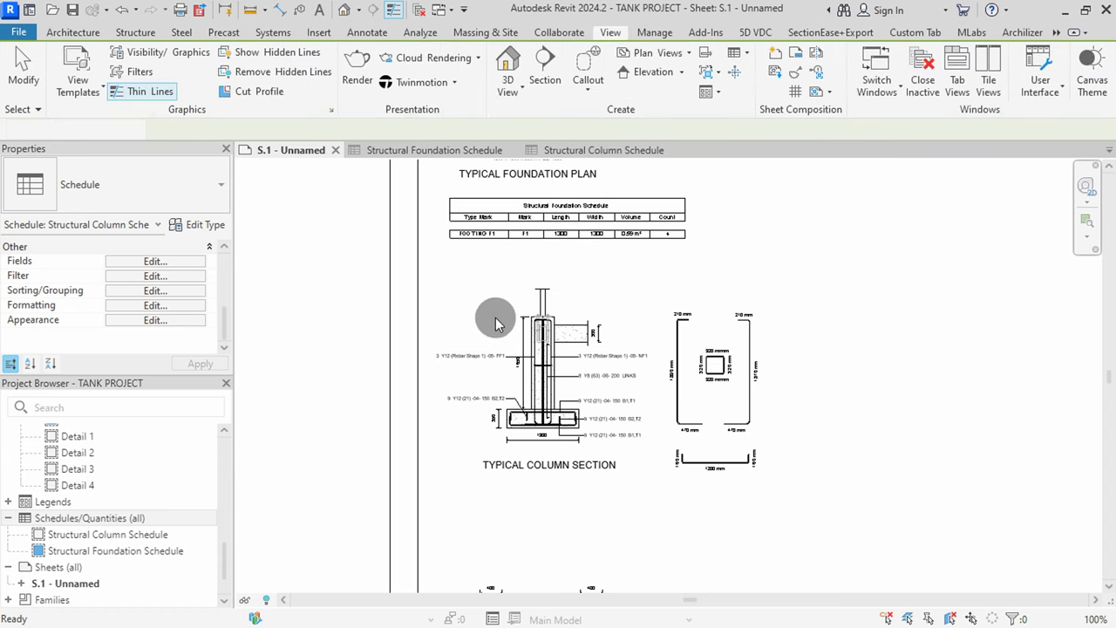
Place the Structural Column Schedule on sheet S.1 below the Typical Column Section and nudge it into position
scroll(495, 317, down, 3)
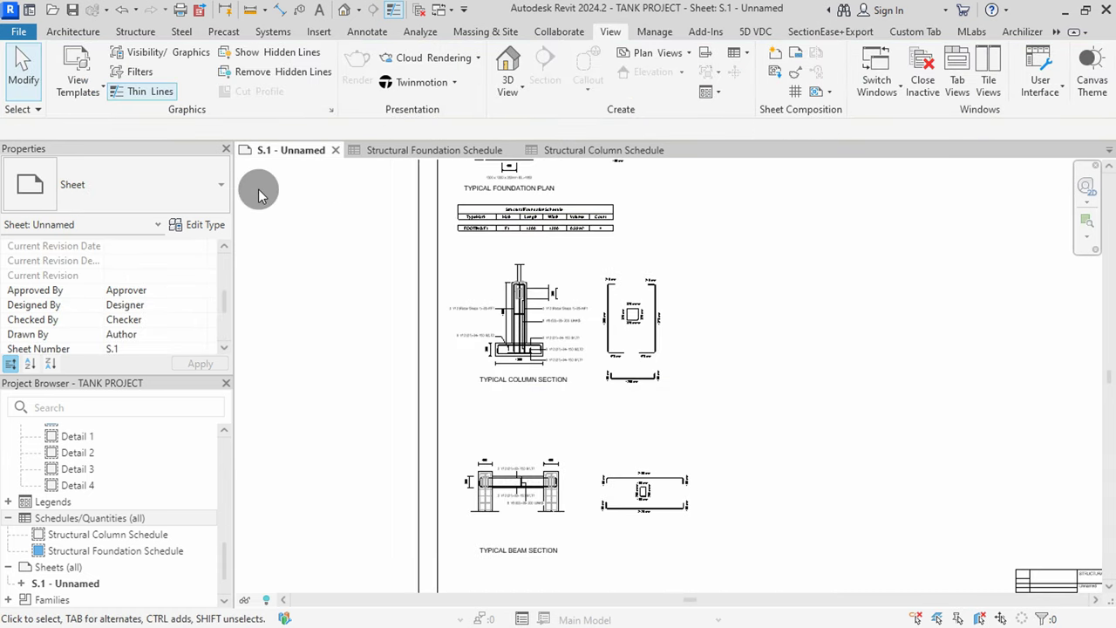
click(778, 73)
scroll(515, 304, down, 3)
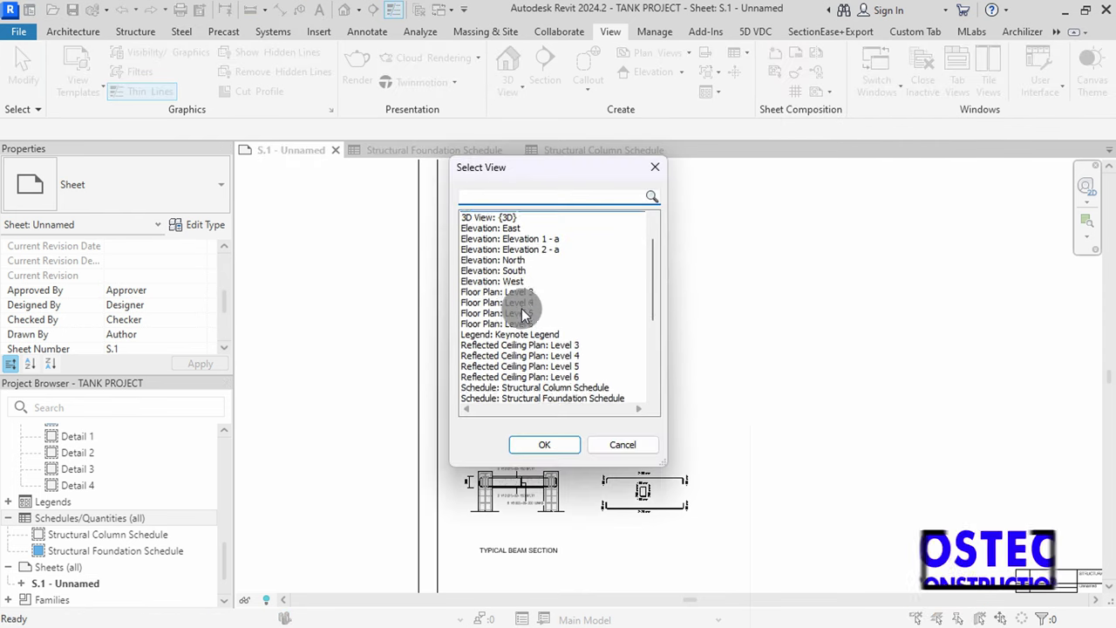
click(569, 334)
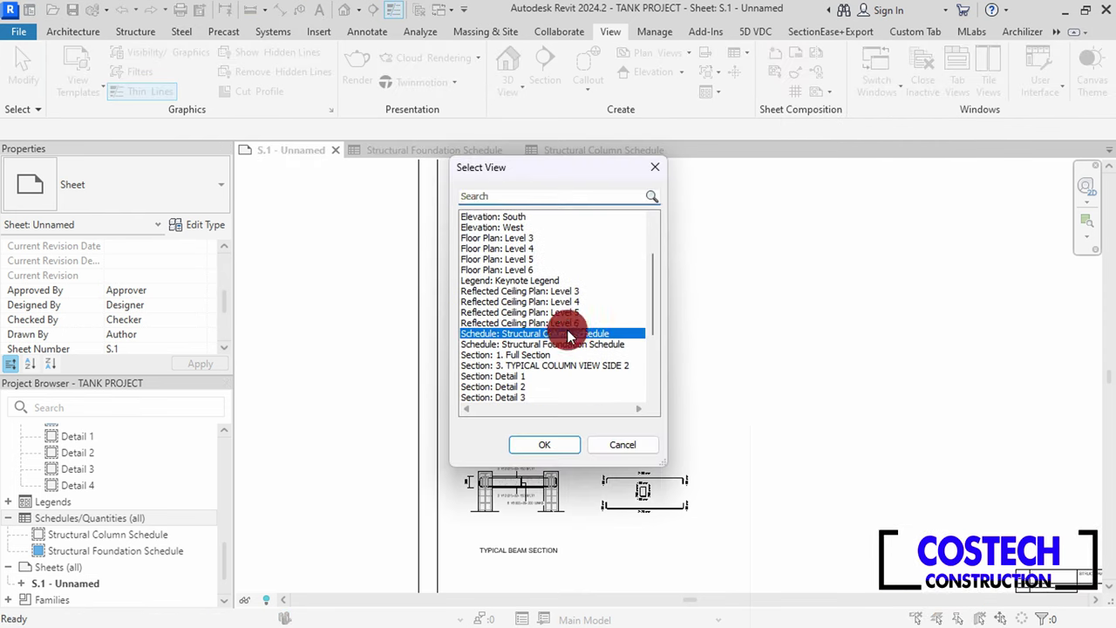
click(541, 445)
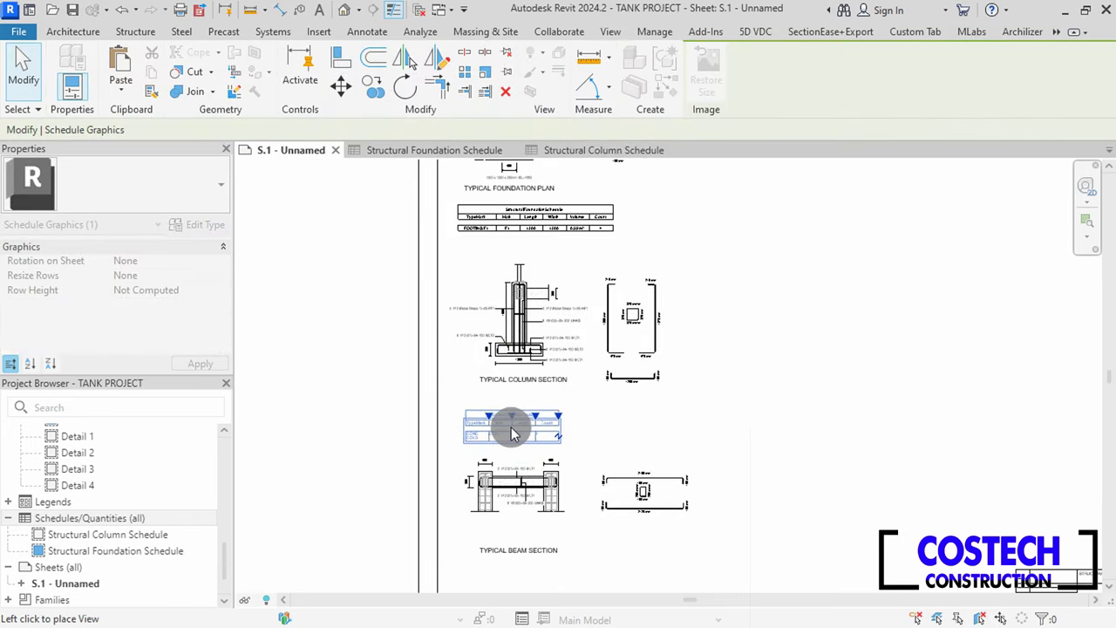
click(505, 427)
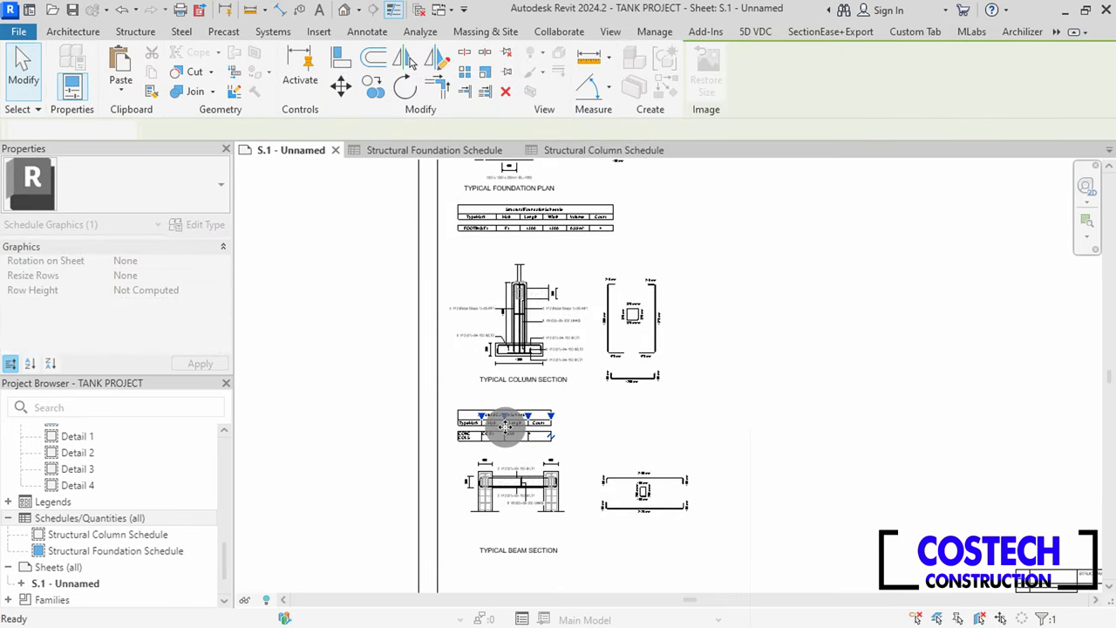
scroll(505, 427, up, 3)
scroll(471, 424, up, 2)
mouse_move(403, 392)
mouse_down()
mouse_move(411, 374)
mouse_move(445, 386)
mouse_move(558, 374)
mouse_up()
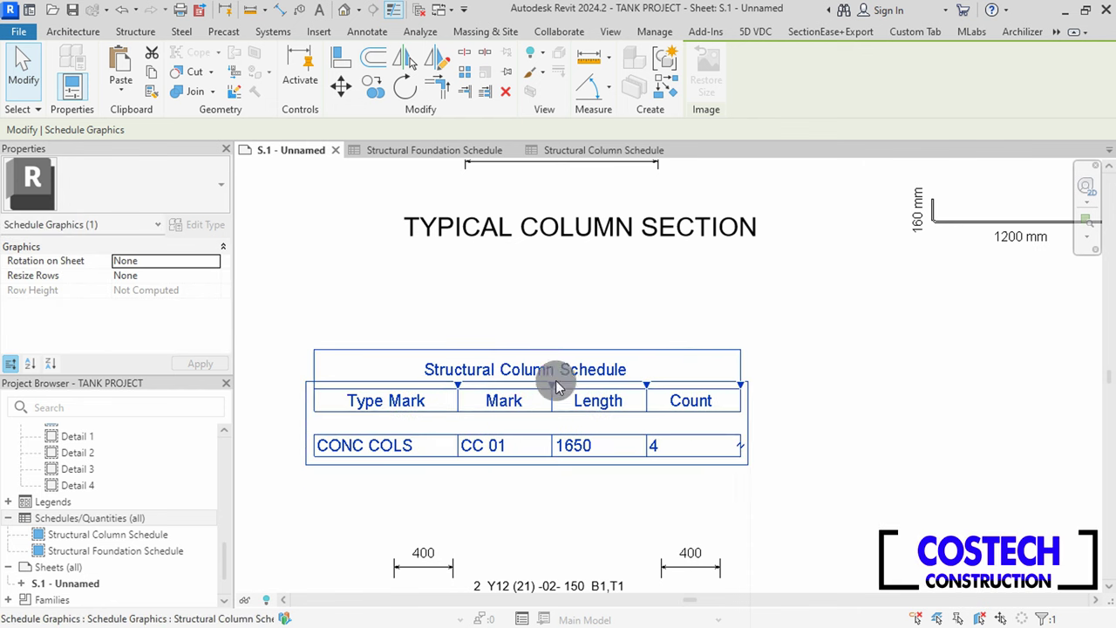
key(Up)
key(Up)
key(Up)
key(Up)
key(Up)
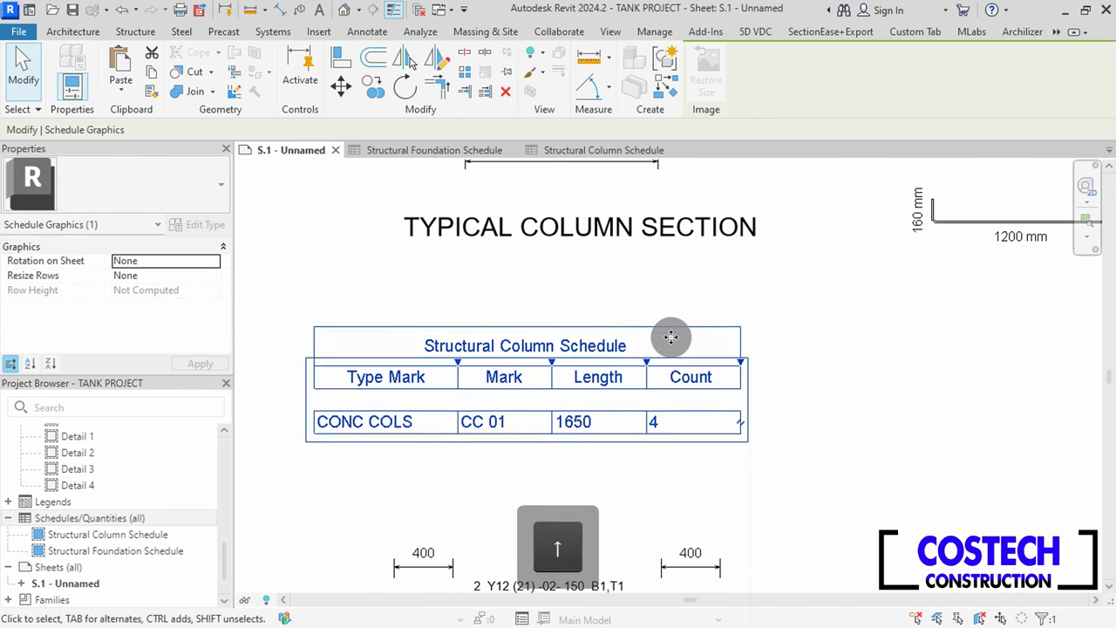
key(Down)
scroll(655, 320, down, 4)
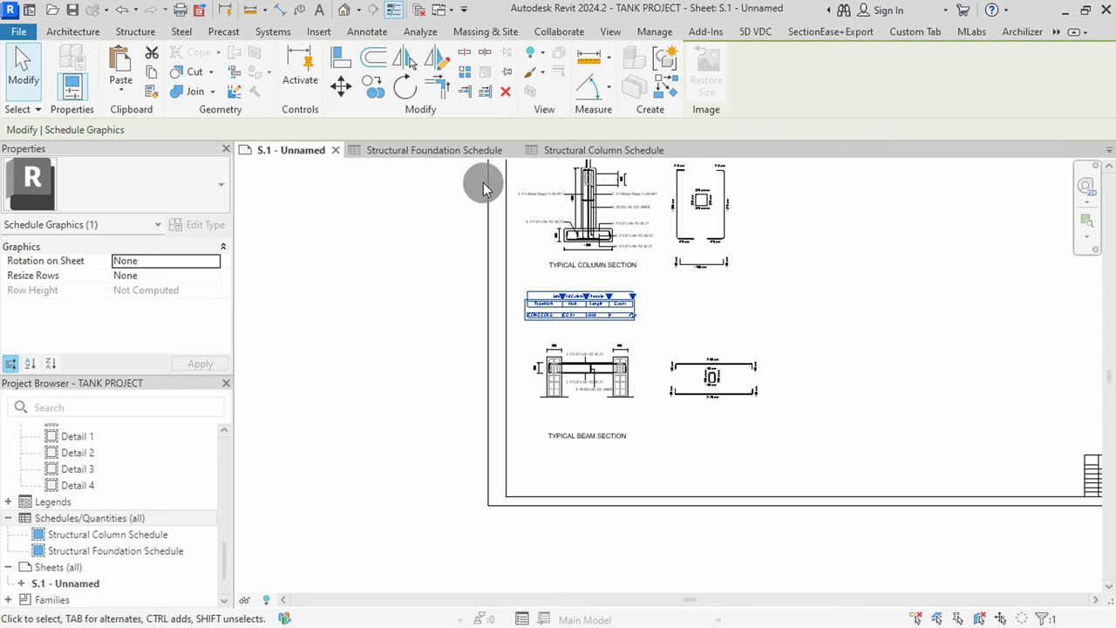
Create a new schedule for the Structural Framing category
right_click(79, 518)
click(204, 305)
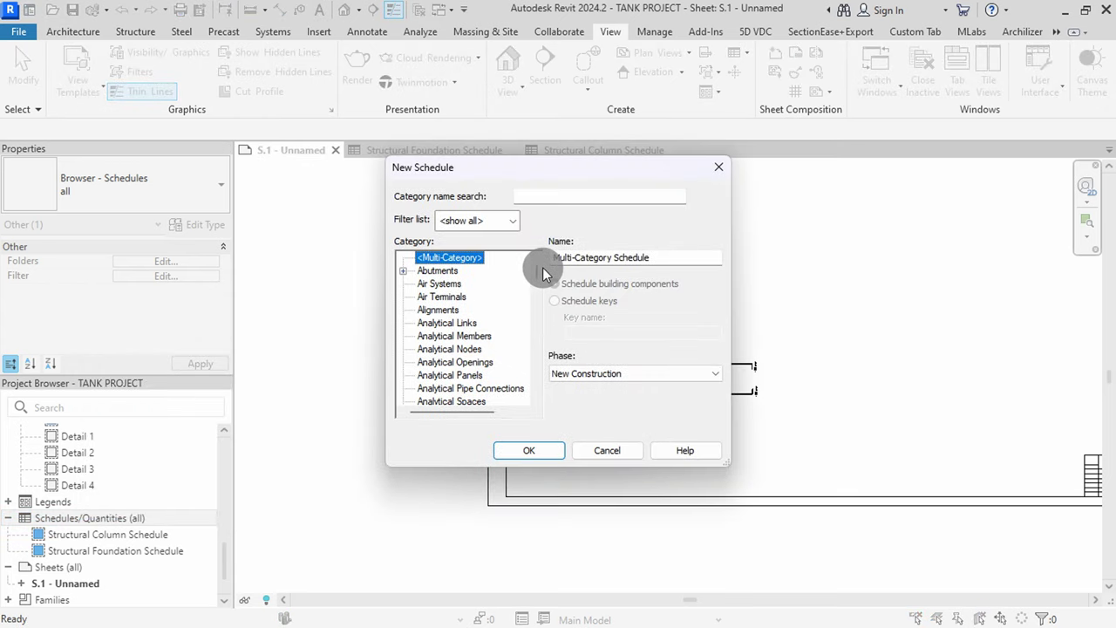
drag(541, 271, 548, 378)
click(441, 350)
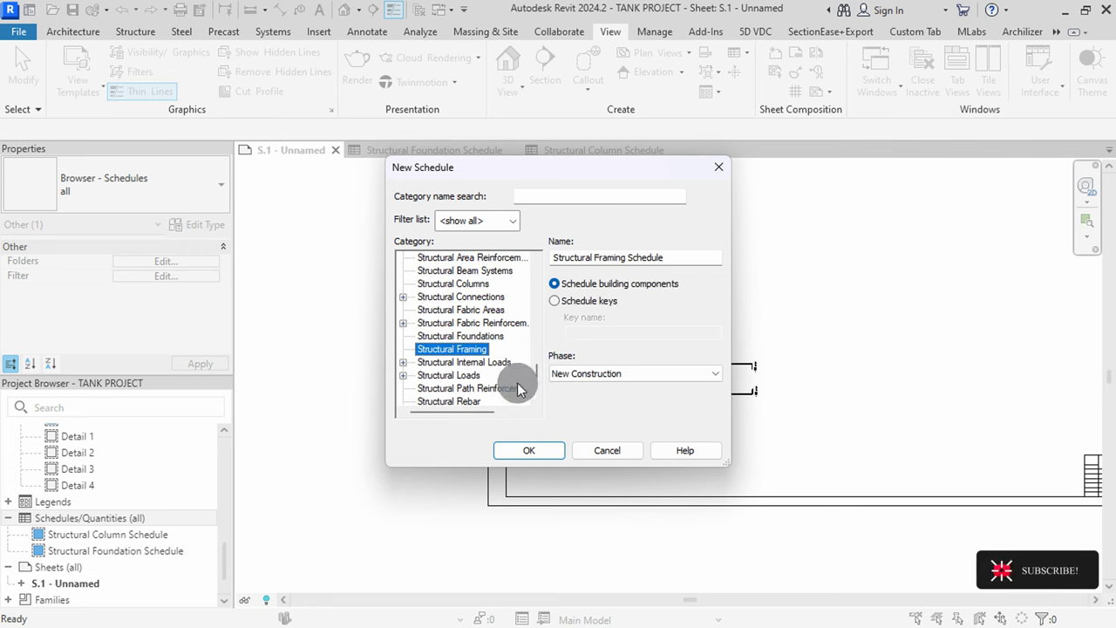
click(531, 450)
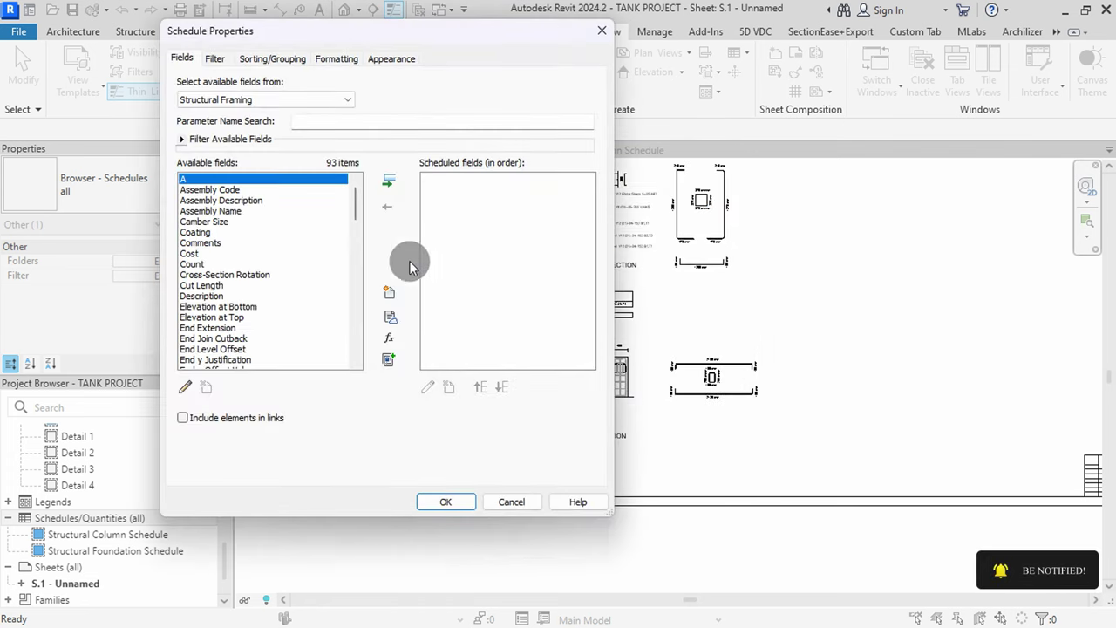
Add Type Mark and Mark as the first framing schedule fields
drag(357, 186, 364, 357)
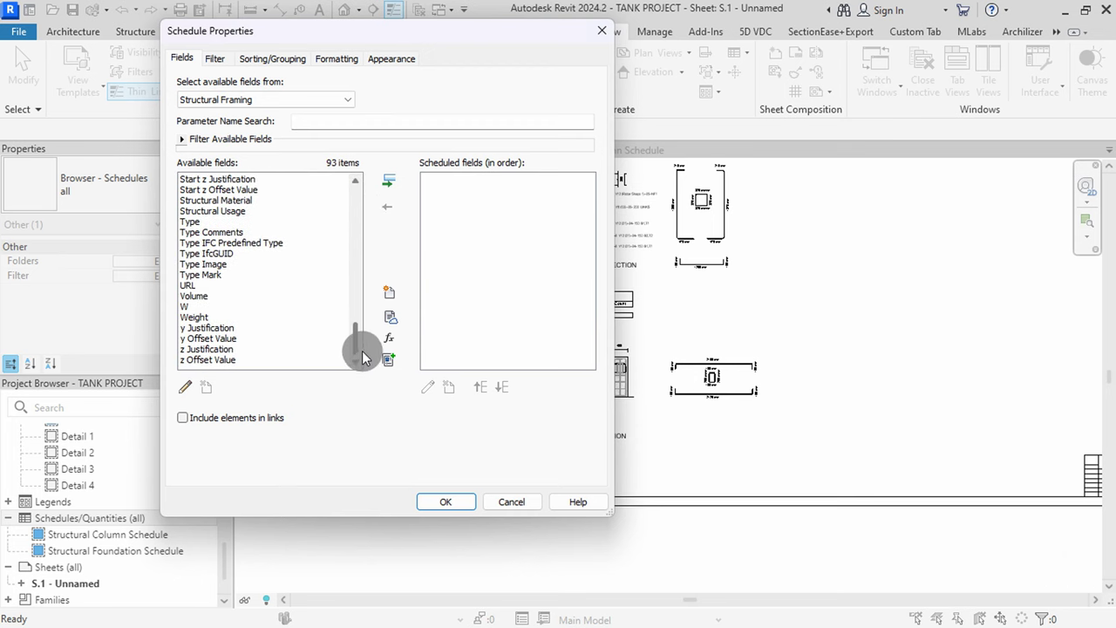
click(218, 276)
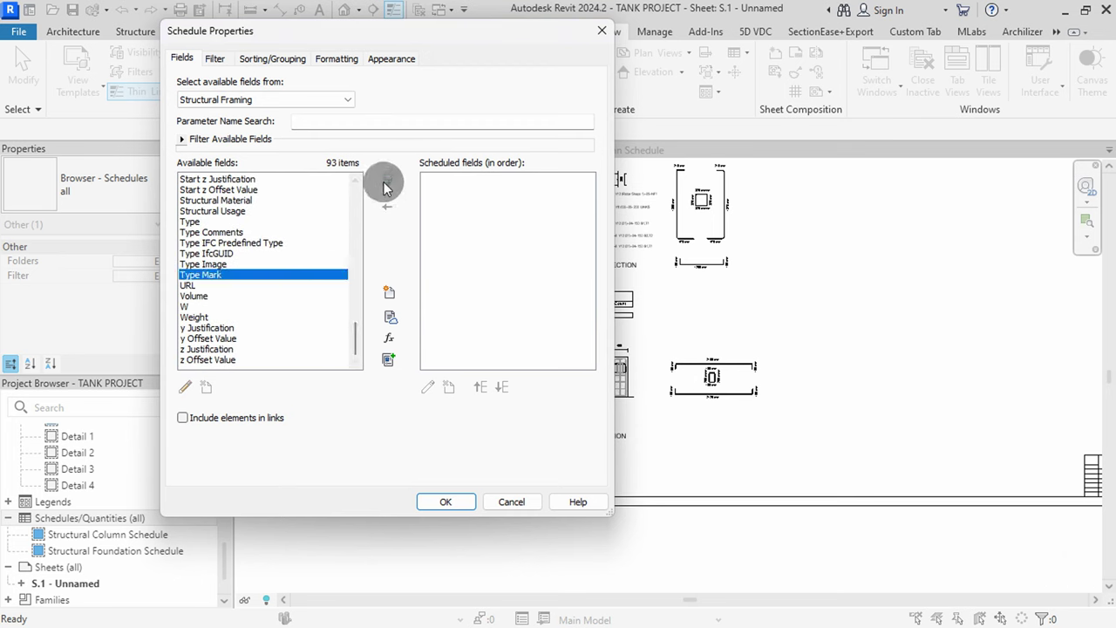
click(388, 184)
scroll(299, 253, up, 6)
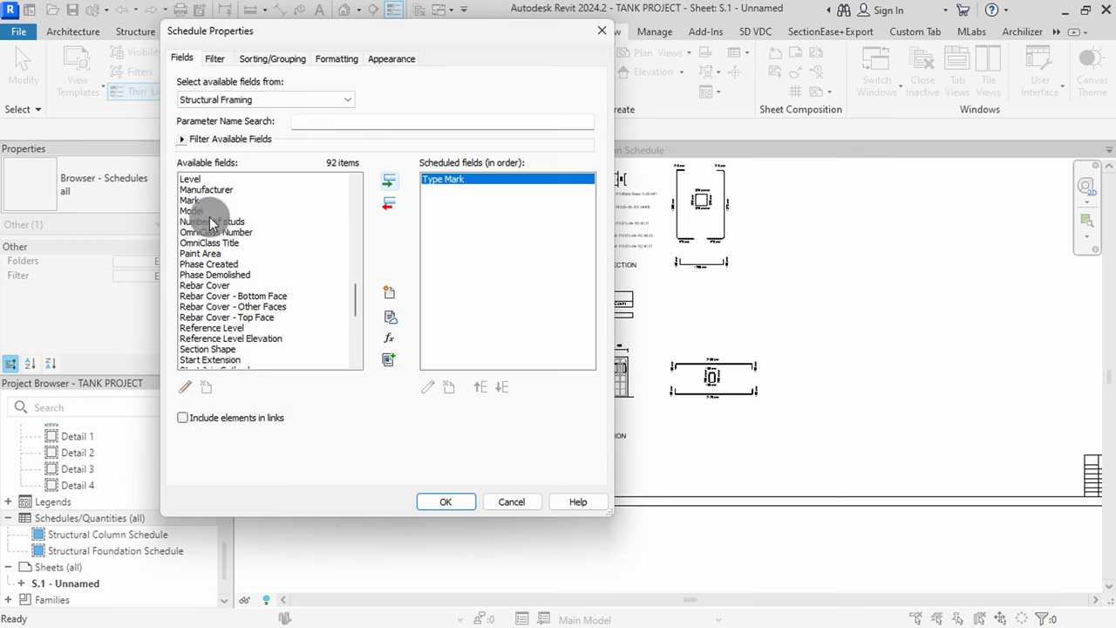
click(390, 183)
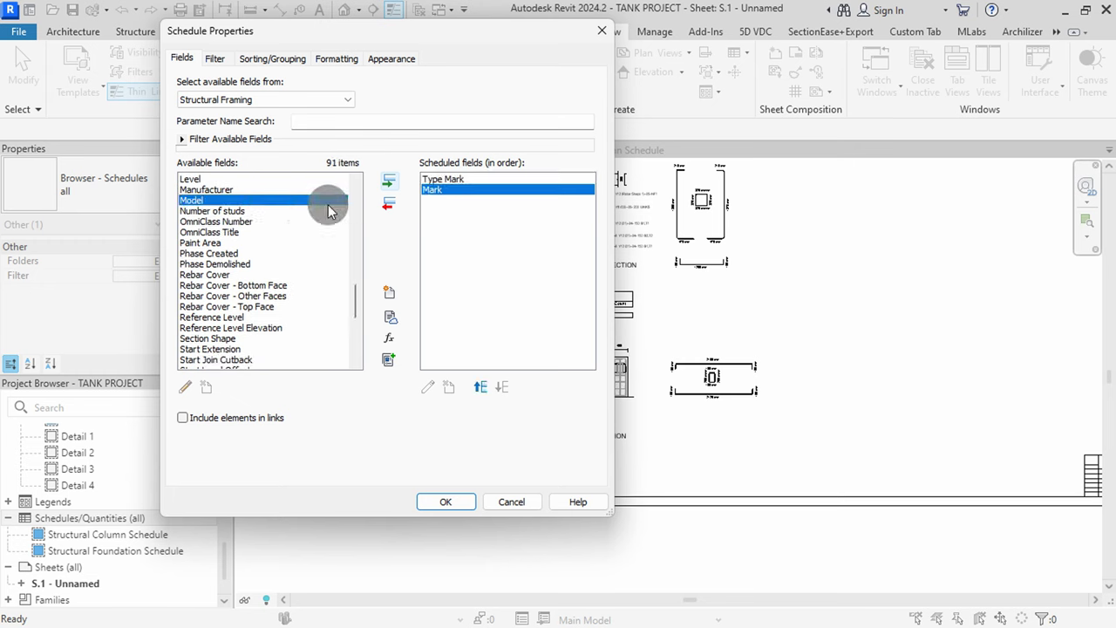
Add Length and Count fields and confirm the framing schedule
scroll(274, 244, down, 3)
scroll(277, 249, up, 3)
scroll(297, 226, up, 1)
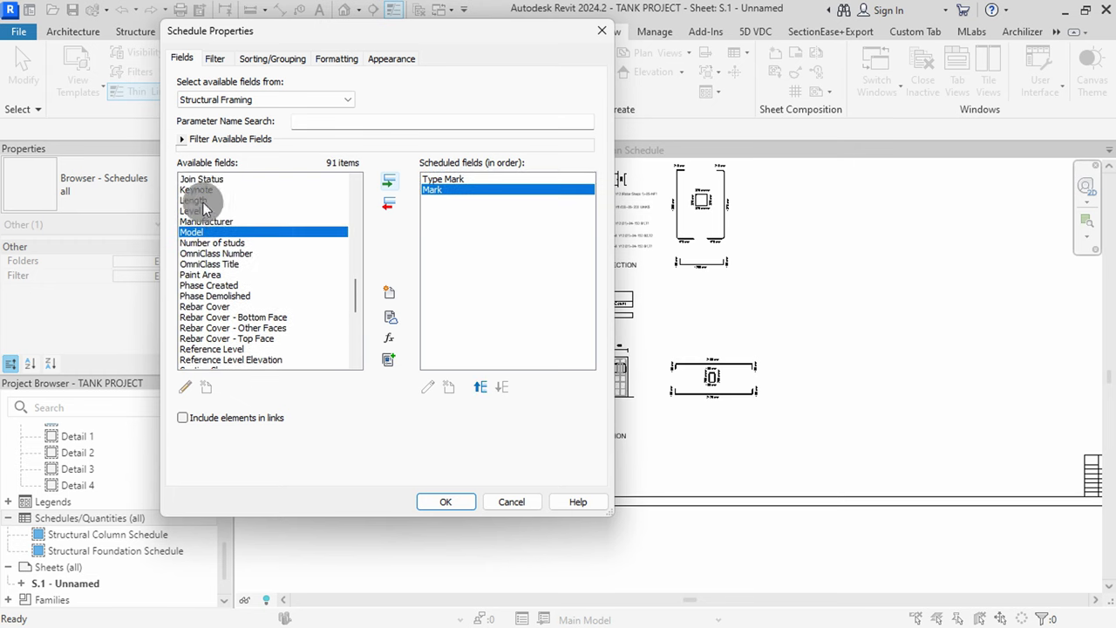
click(317, 201)
click(390, 185)
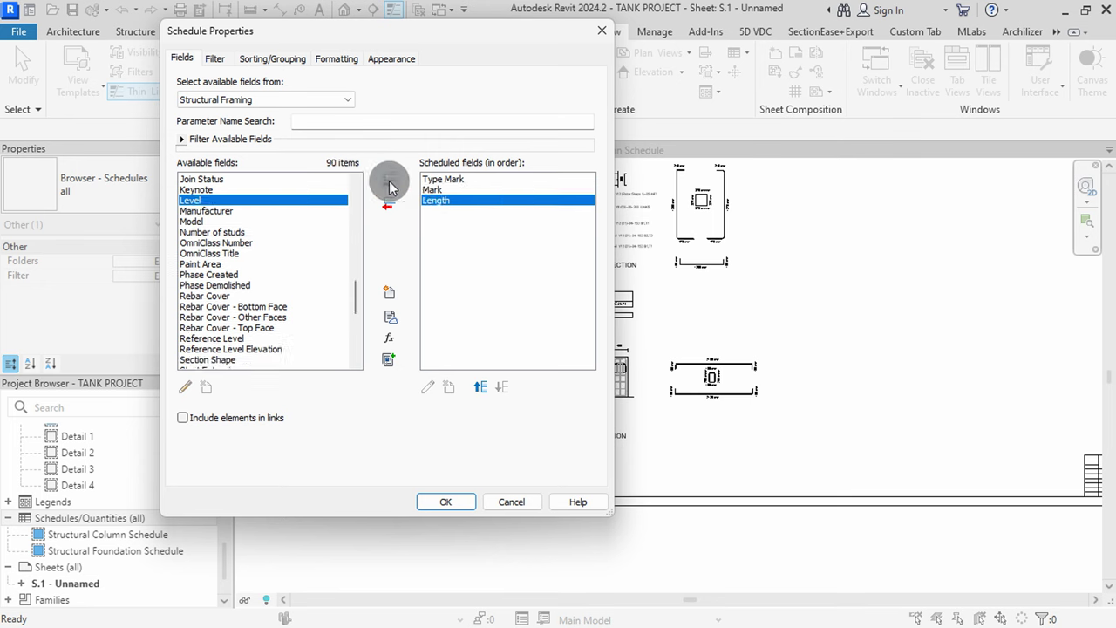
scroll(241, 248, up, 6)
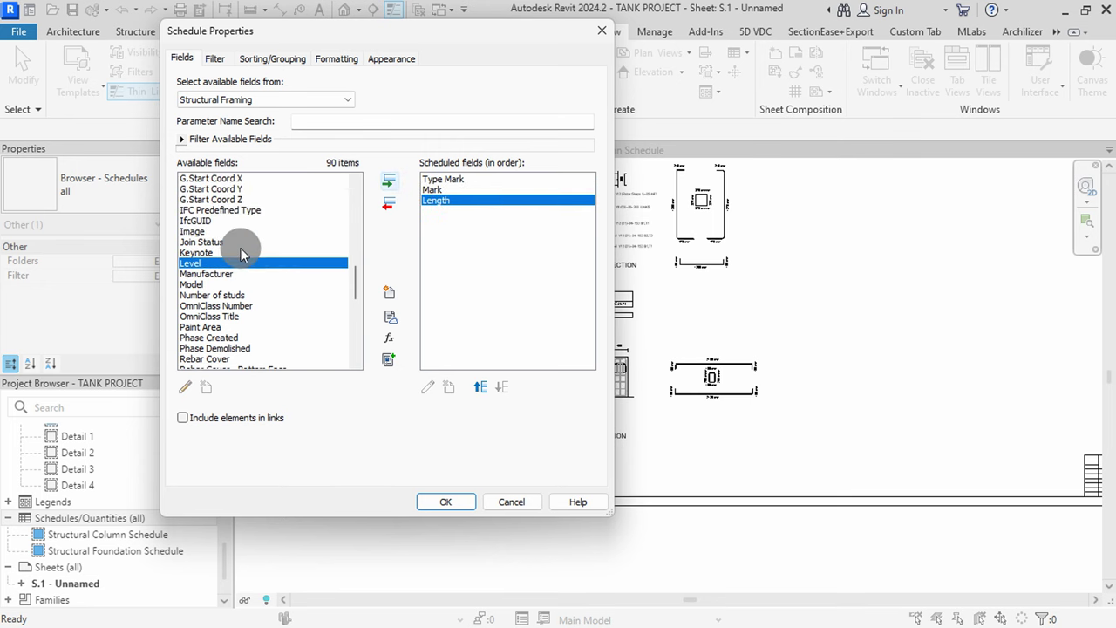
scroll(241, 247, up, 9)
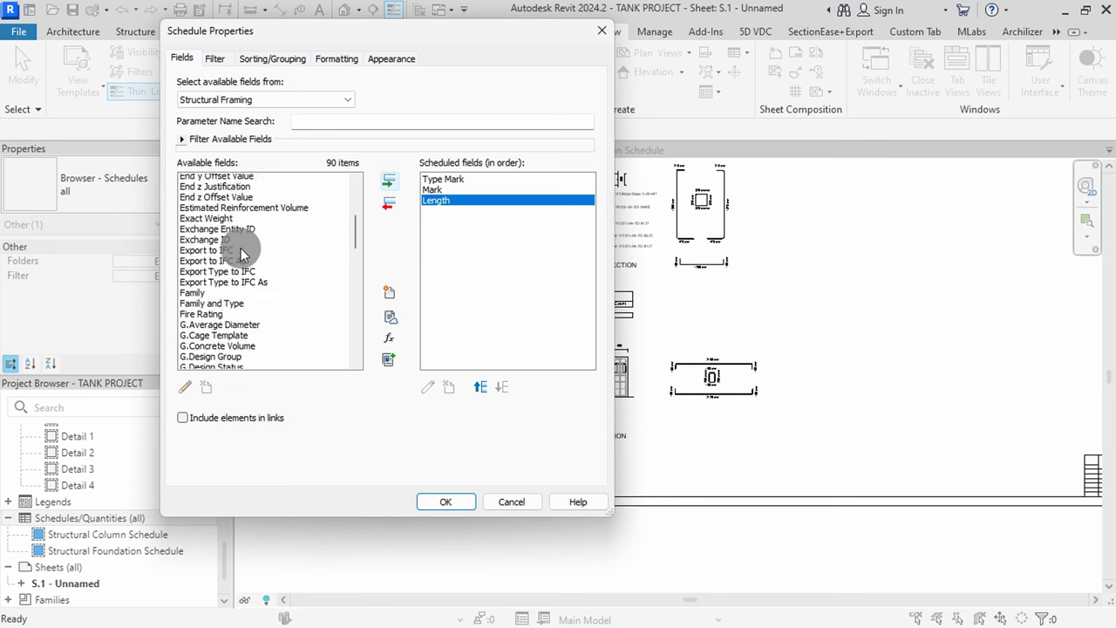
scroll(241, 248, up, 3)
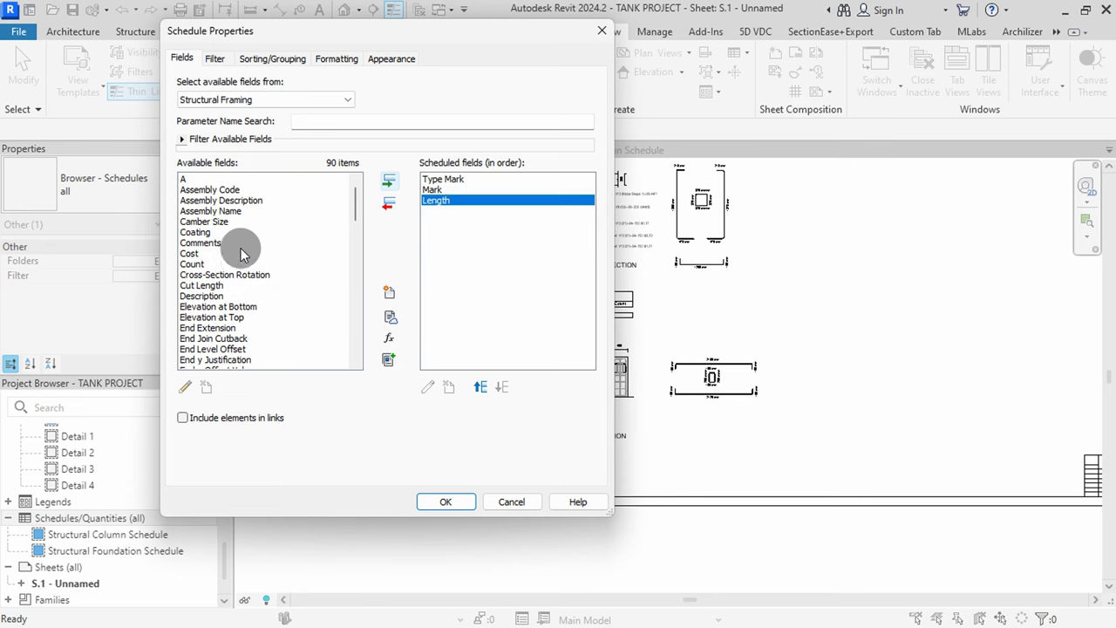
click(200, 264)
click(389, 183)
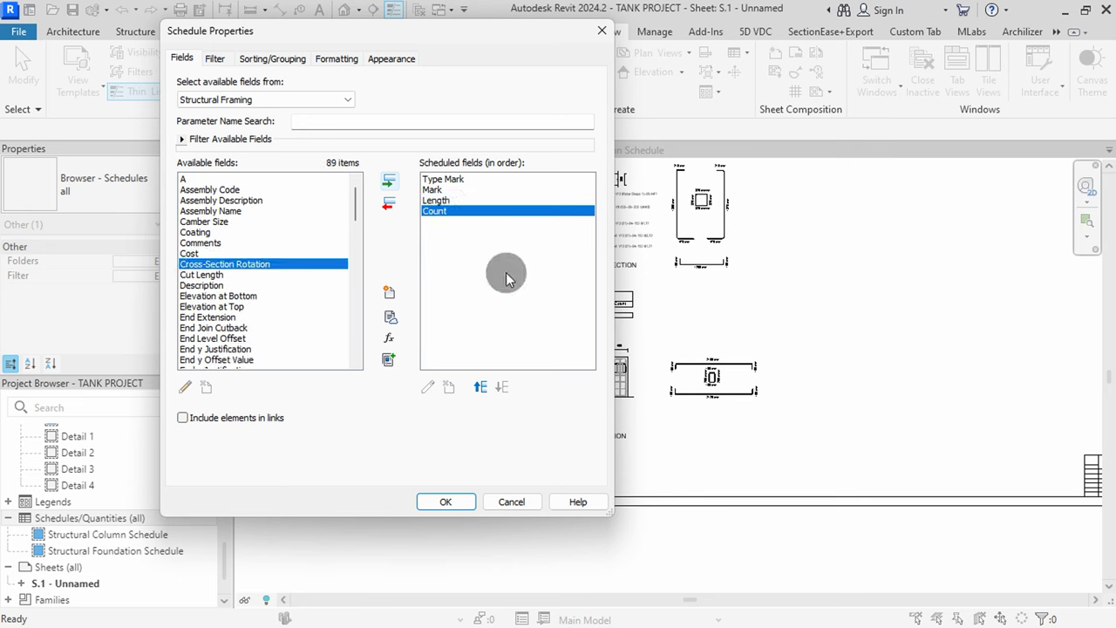
click(444, 504)
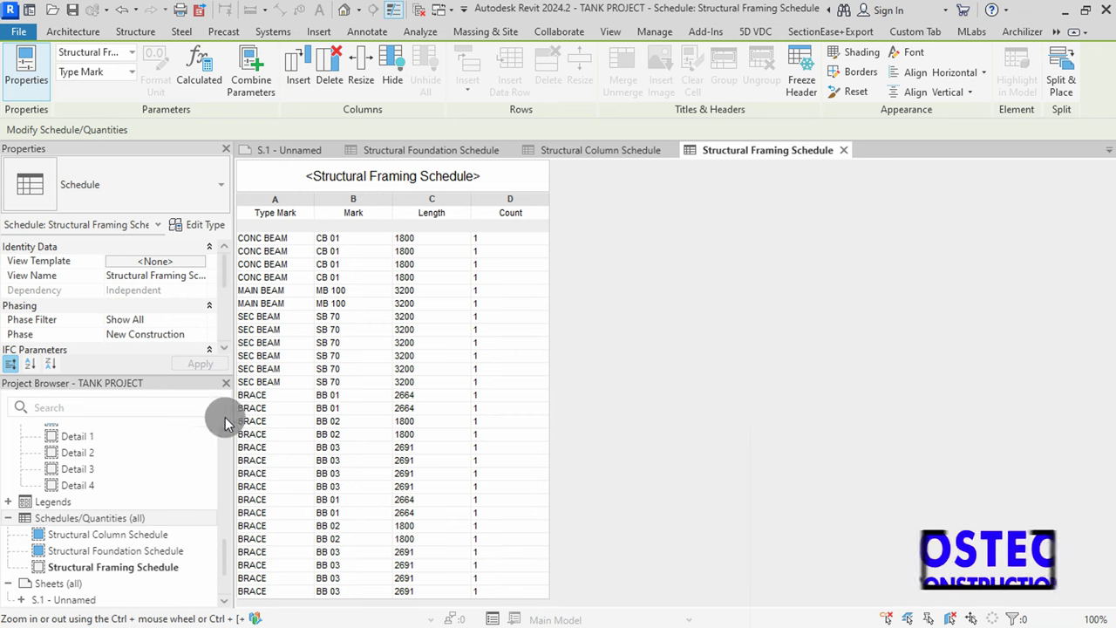
Filter the framing schedule to Type Mark equals CONC BEAM
scroll(70, 309, down, 3)
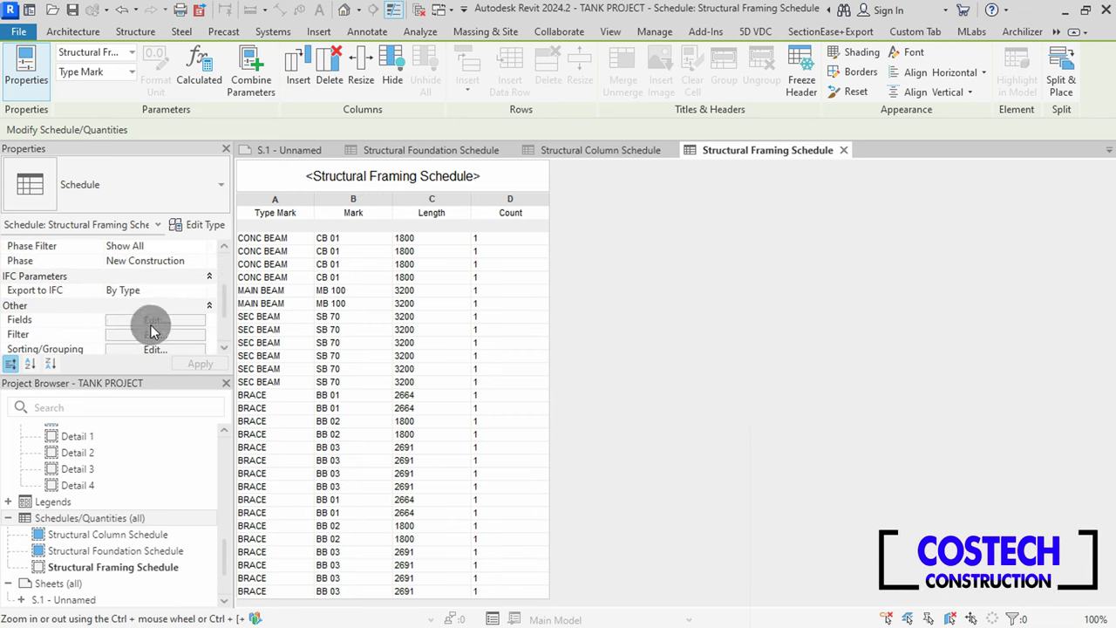
scroll(151, 325, down, 2)
click(149, 263)
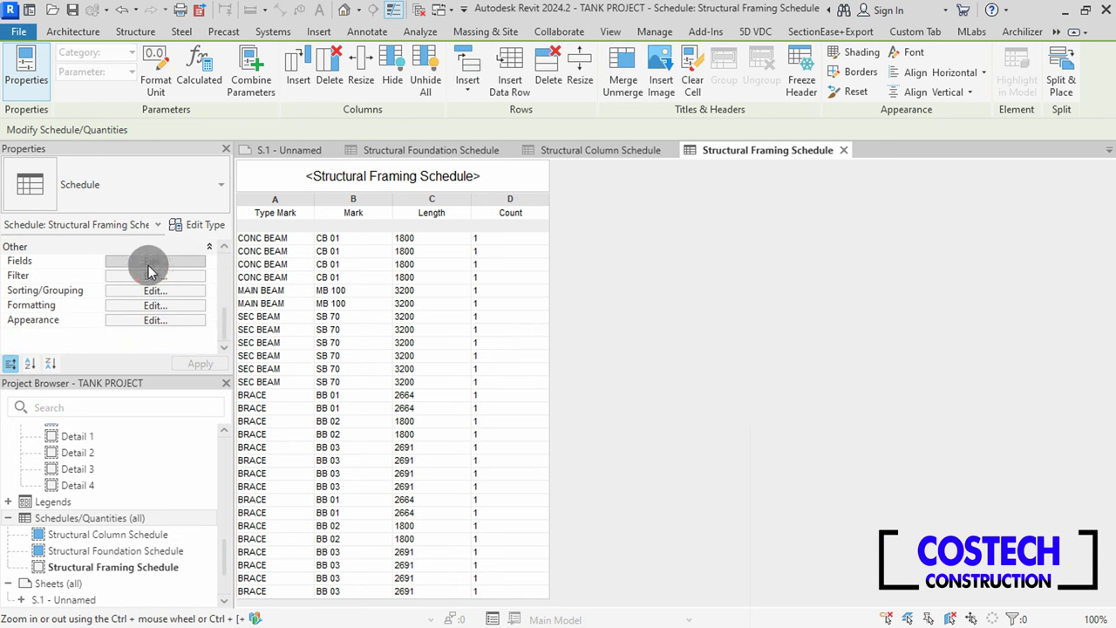
click(218, 57)
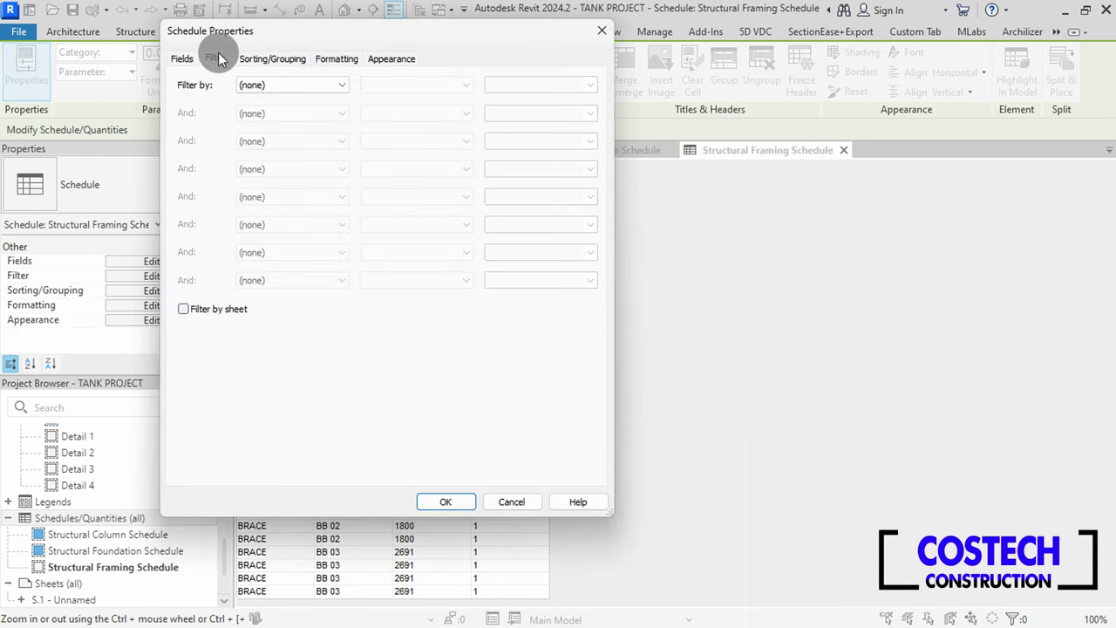
click(266, 86)
click(275, 109)
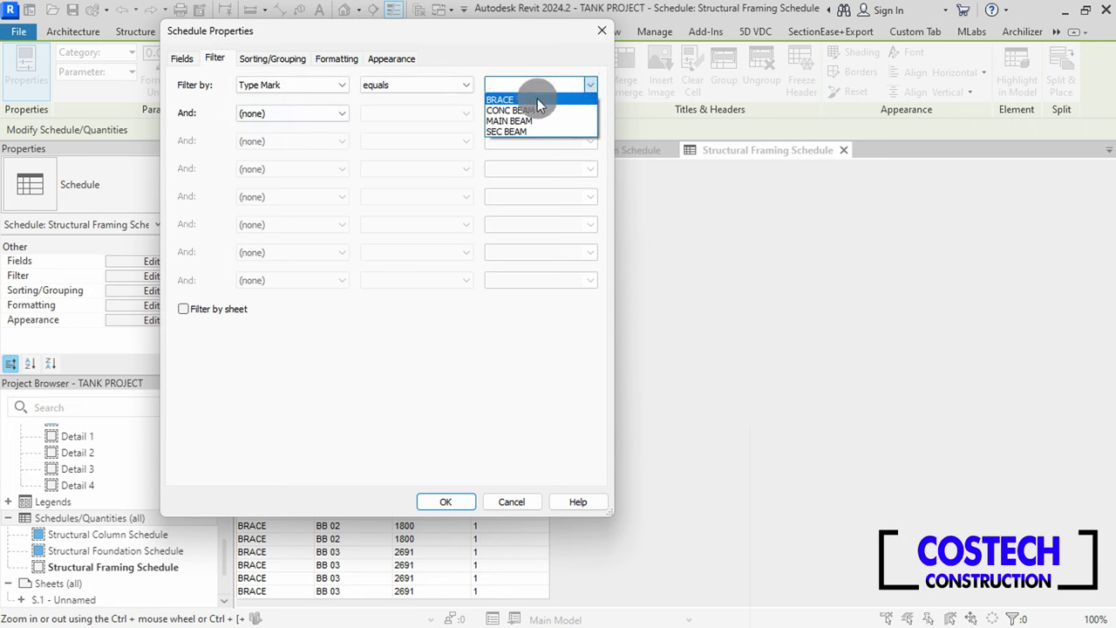
click(534, 111)
click(458, 90)
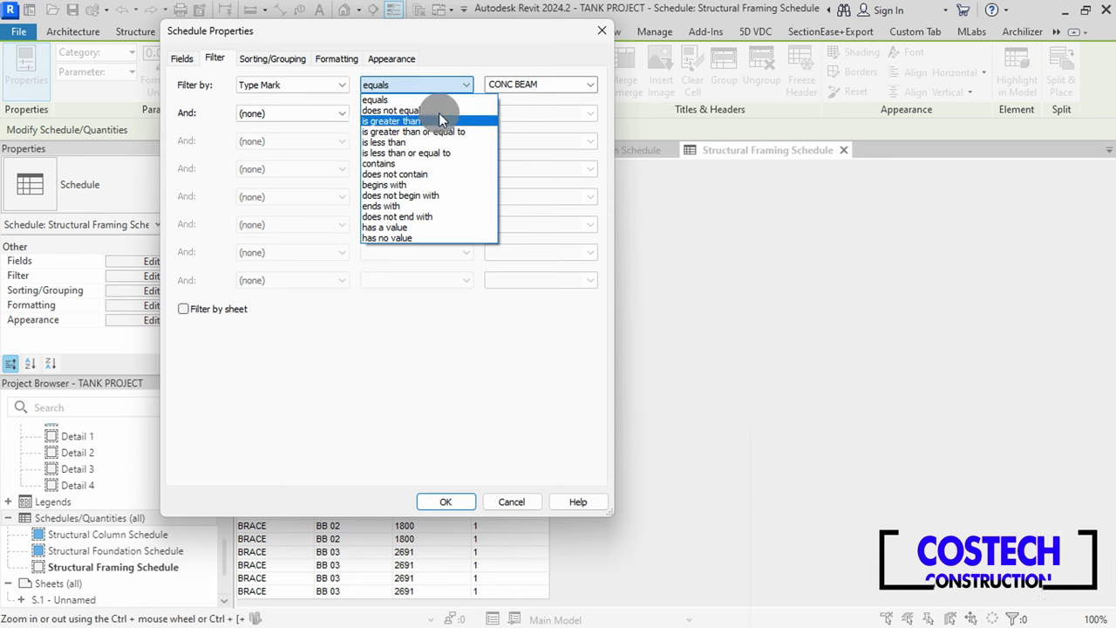
click(282, 59)
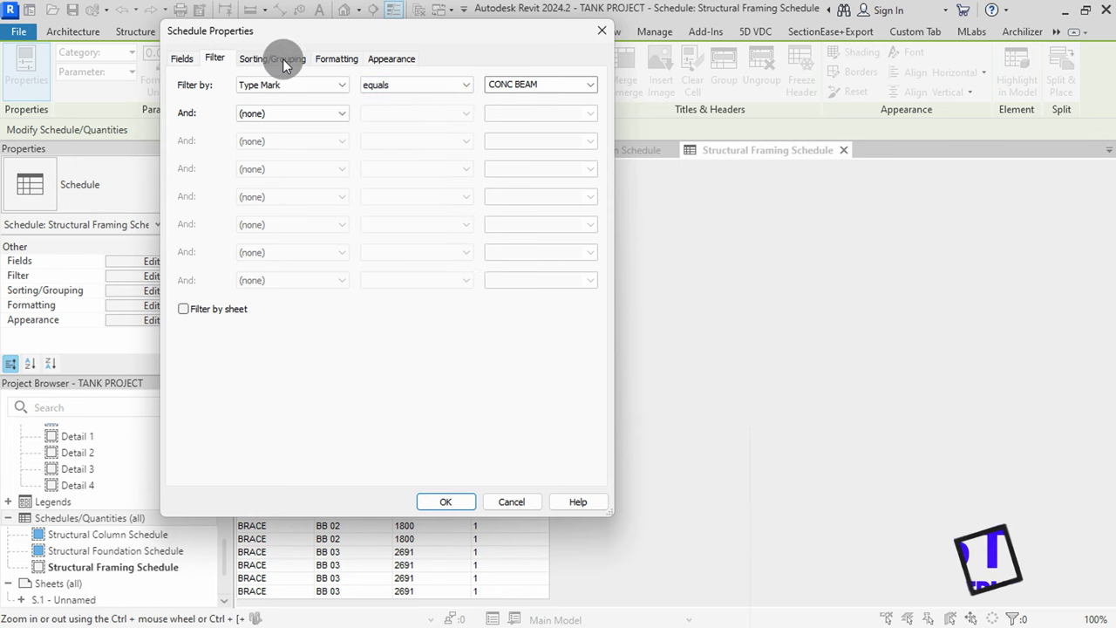
Sort the framing schedule by Type Mark and apply the settings
click(282, 58)
click(317, 85)
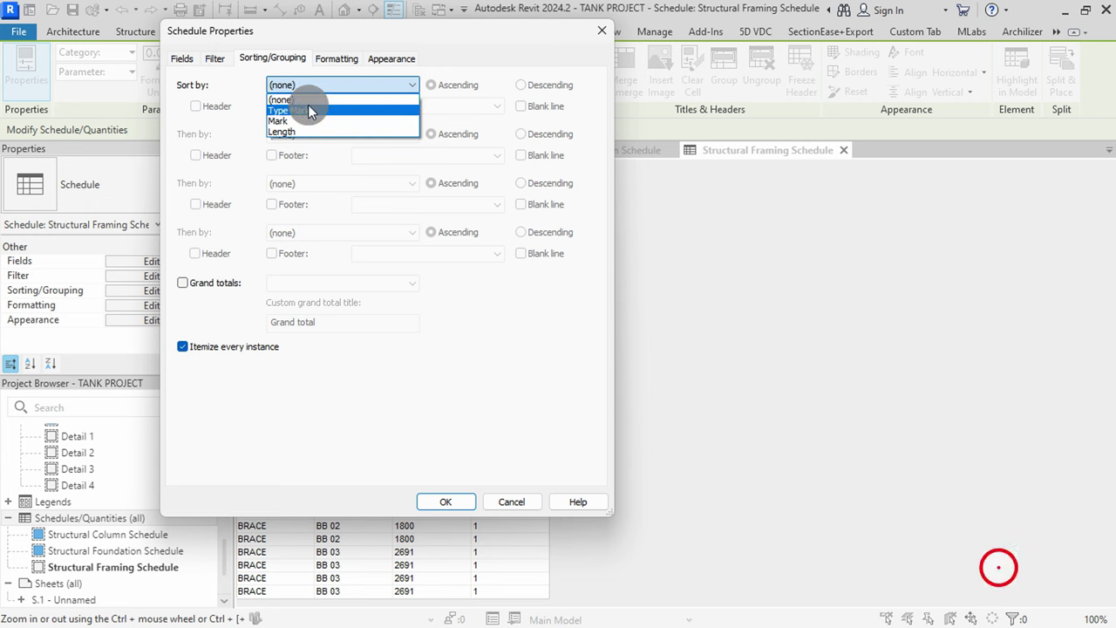
click(308, 105)
click(442, 503)
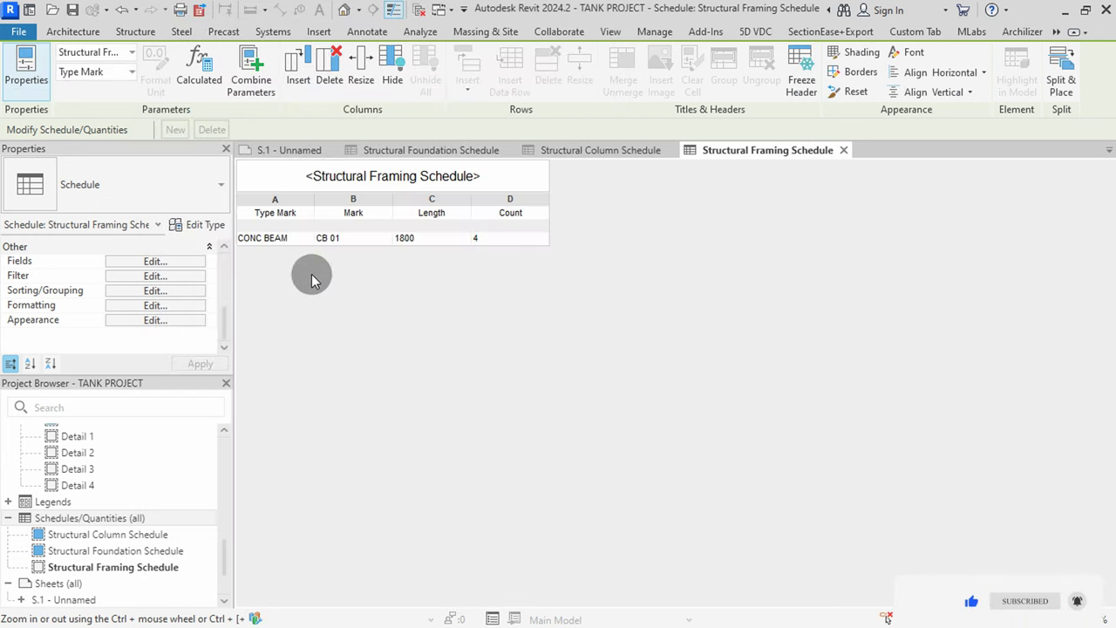
Place the Structural Framing Schedule on S.1 below the Typical Beam Section, widening Type Mark to fit CONC BEAM
click(305, 152)
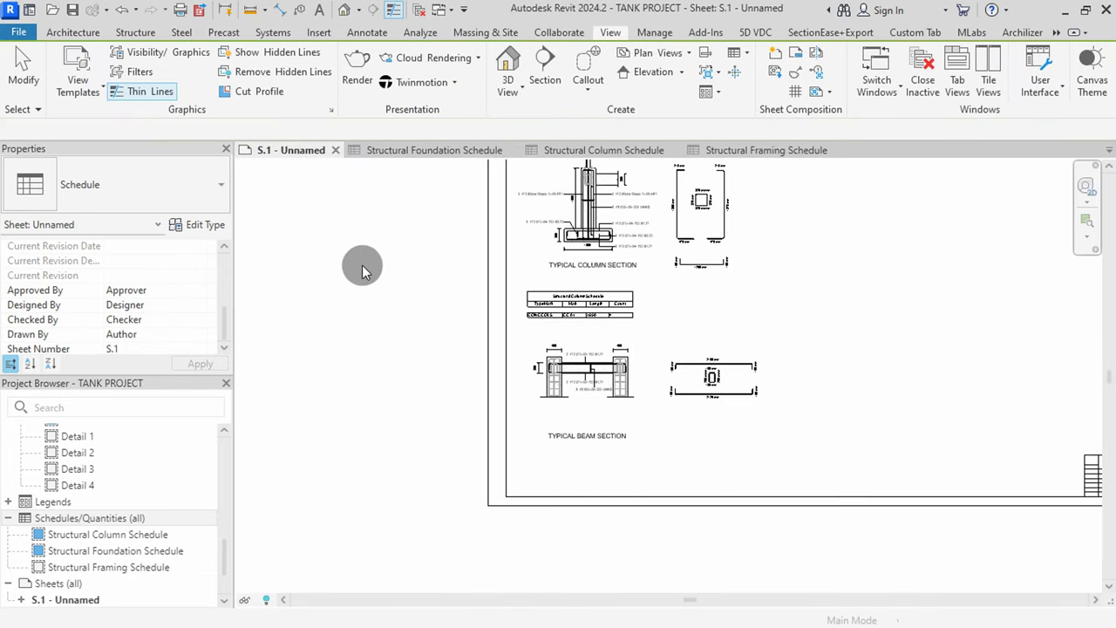
click(774, 76)
scroll(532, 347, down, 1)
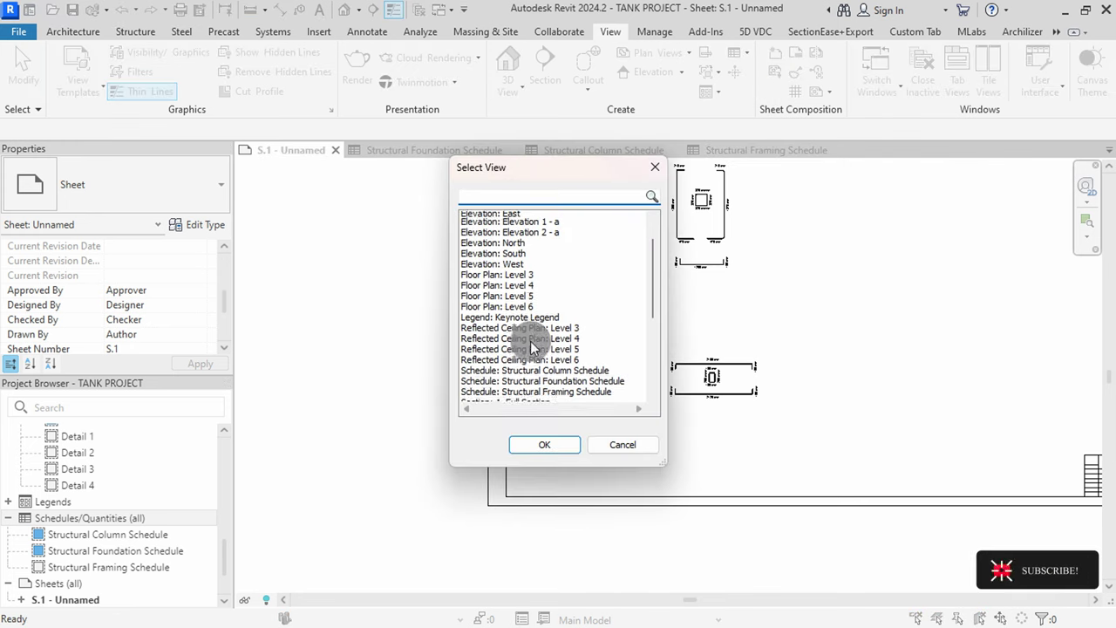
click(553, 388)
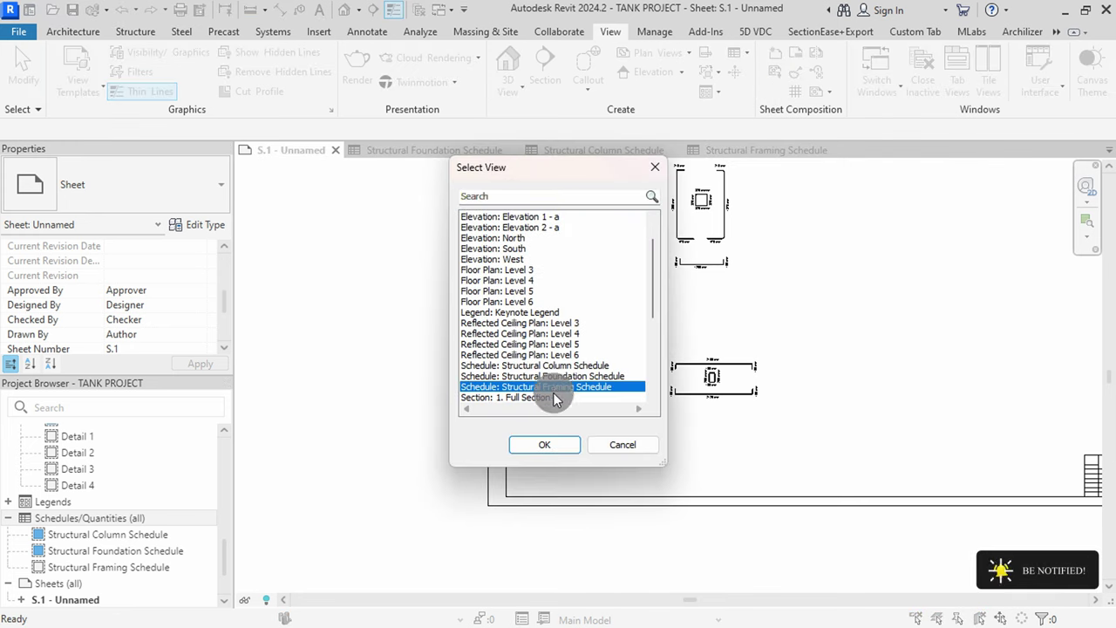
click(555, 443)
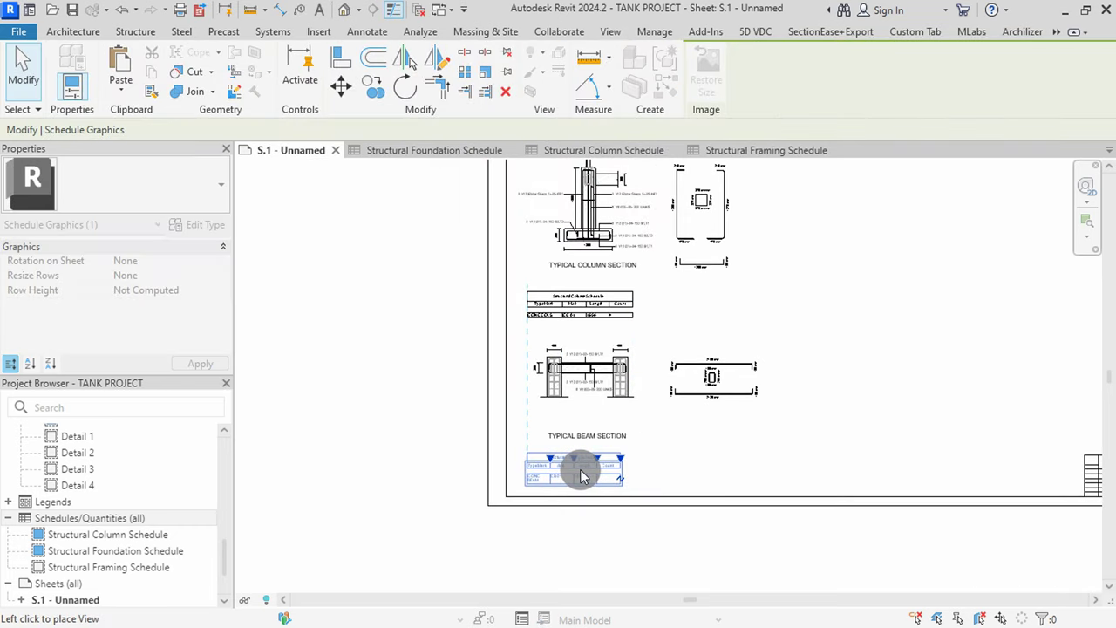
click(583, 476)
scroll(550, 475, up, 5)
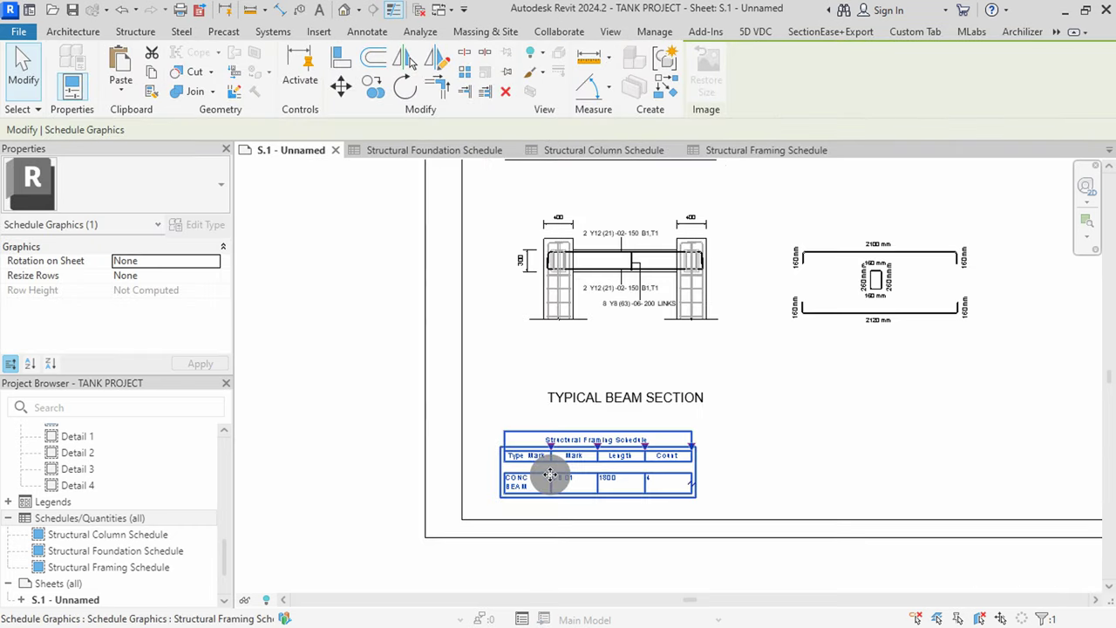
drag(554, 431, 595, 424)
scroll(593, 432, down, 3)
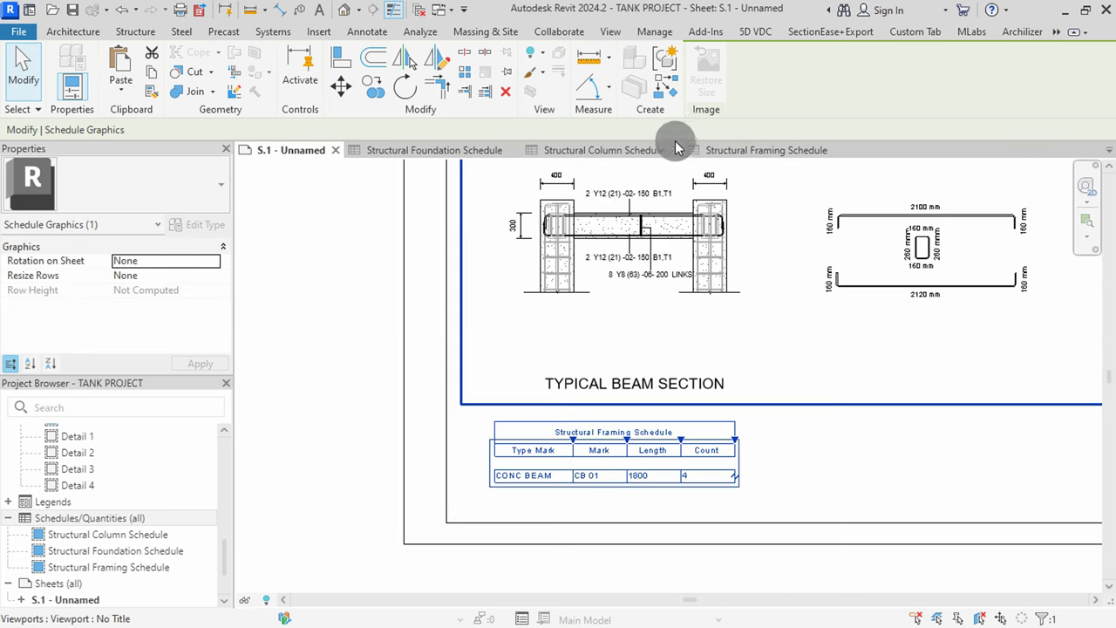
Align all Structural Column Schedule columns to Center horizontally and Middle vertically
click(636, 145)
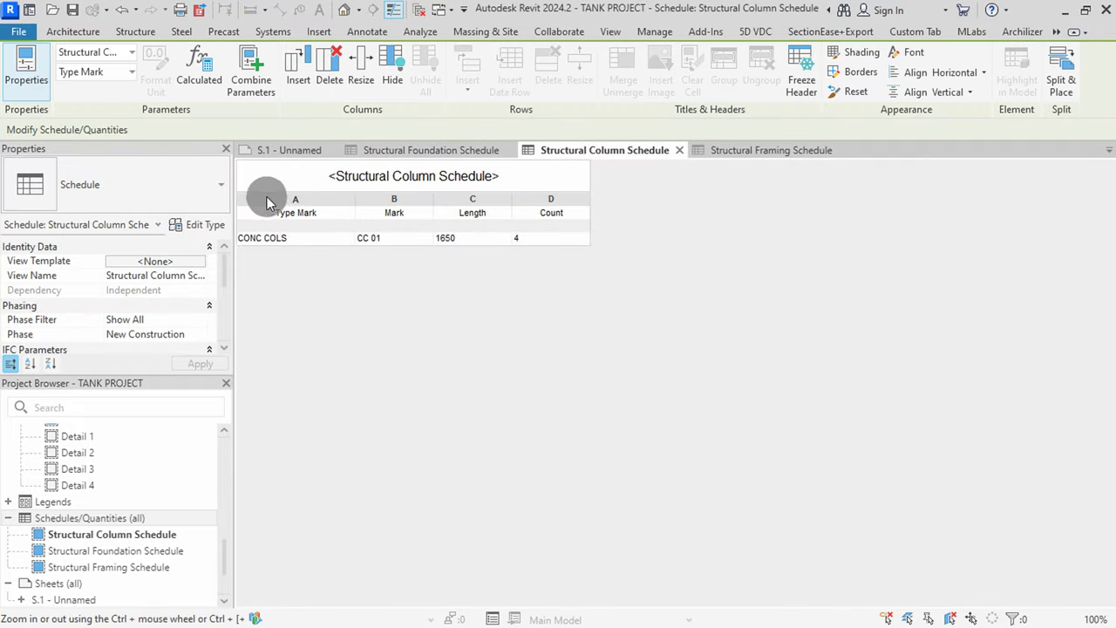
drag(267, 202, 568, 196)
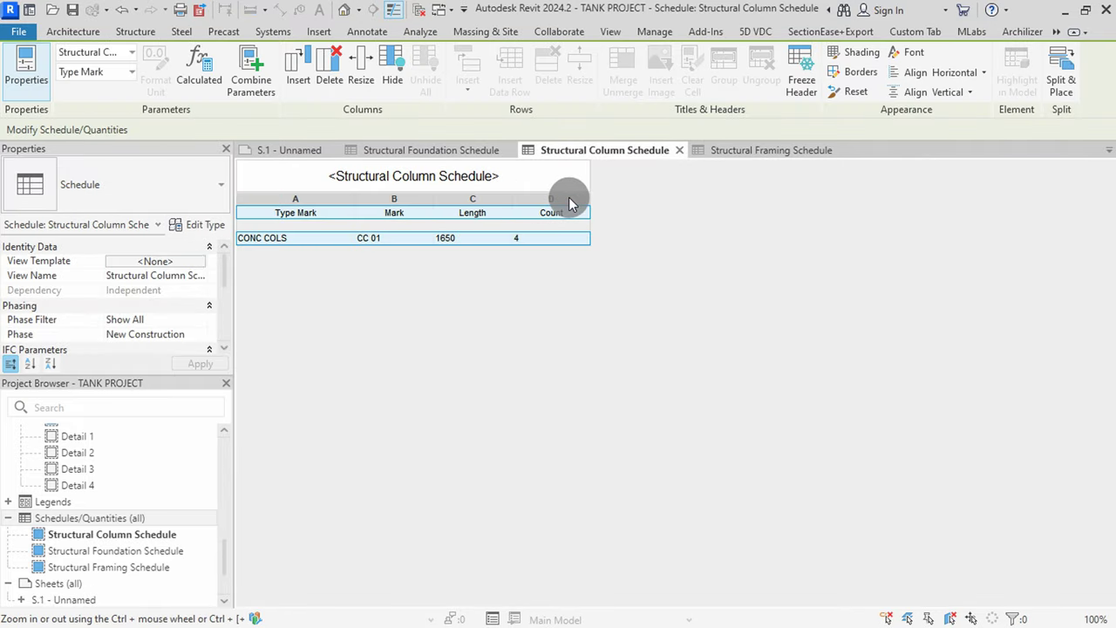
click(964, 71)
click(922, 130)
click(944, 93)
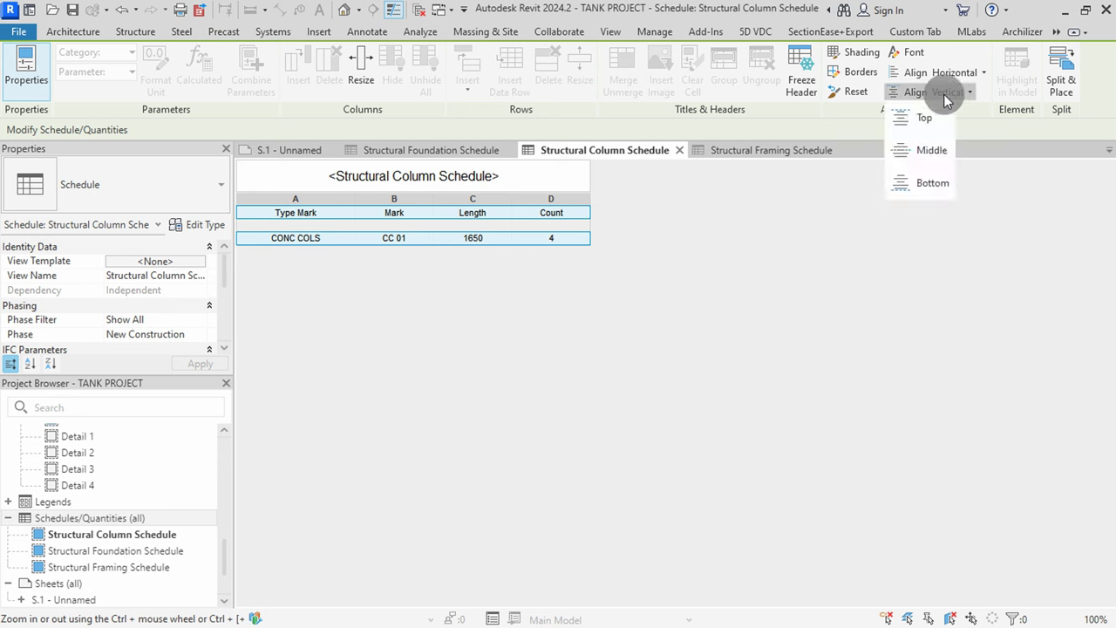
click(925, 148)
Align the Structural Framing Schedule columns to Center and Middle, then return to sheet S.1
click(771, 153)
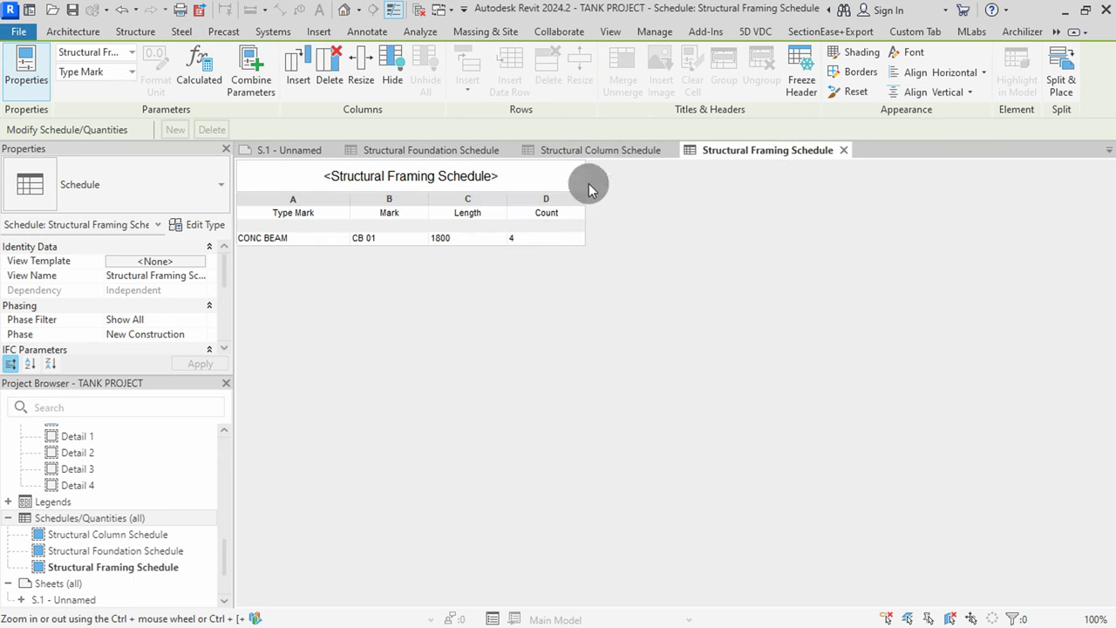
drag(258, 202, 558, 199)
click(932, 74)
click(918, 130)
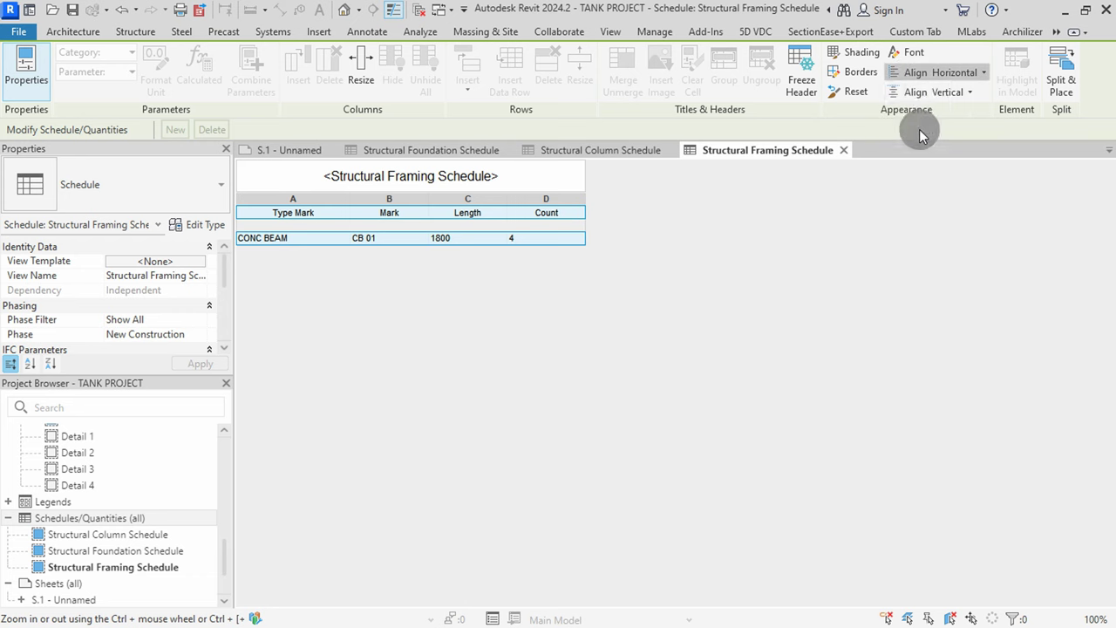
click(927, 91)
click(930, 147)
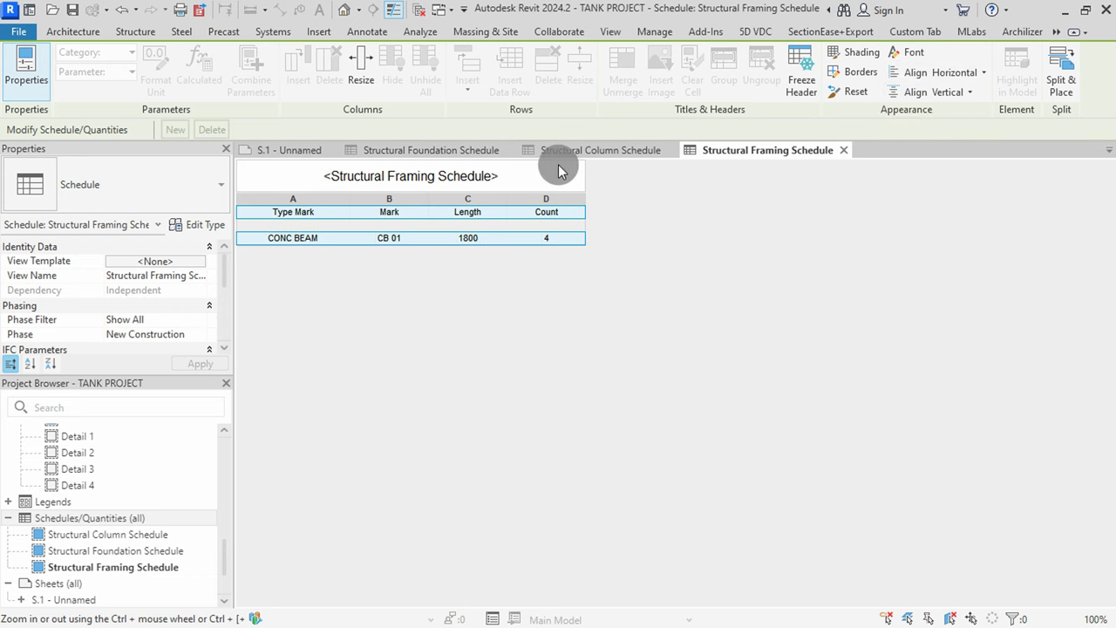
click(295, 150)
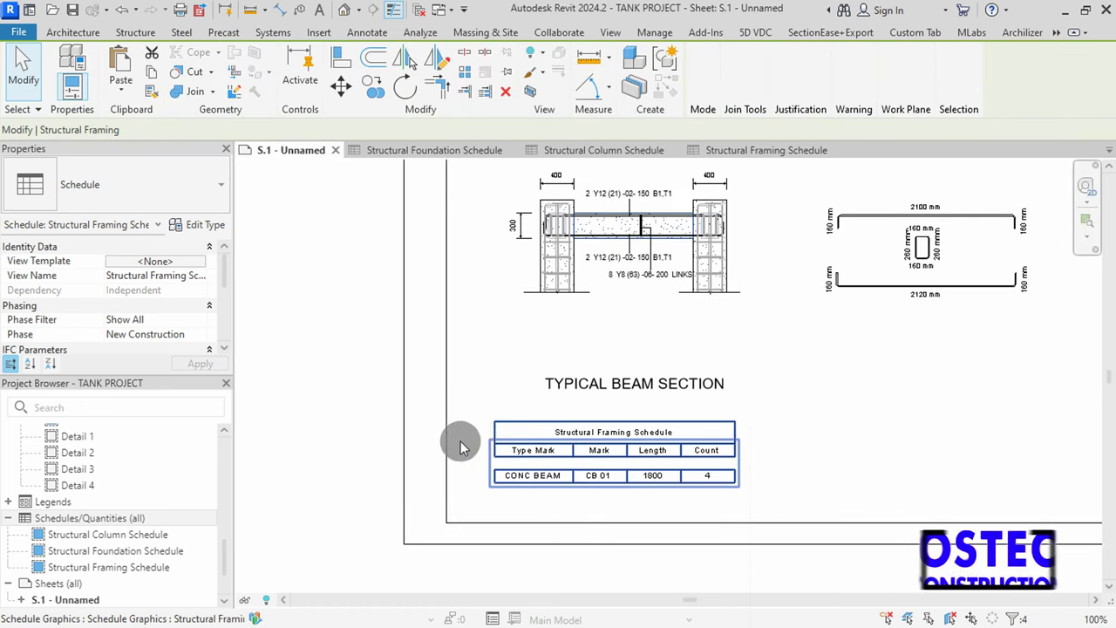
Create a new quantity schedule for the Structural Rebar category
scroll(511, 447, down, 6)
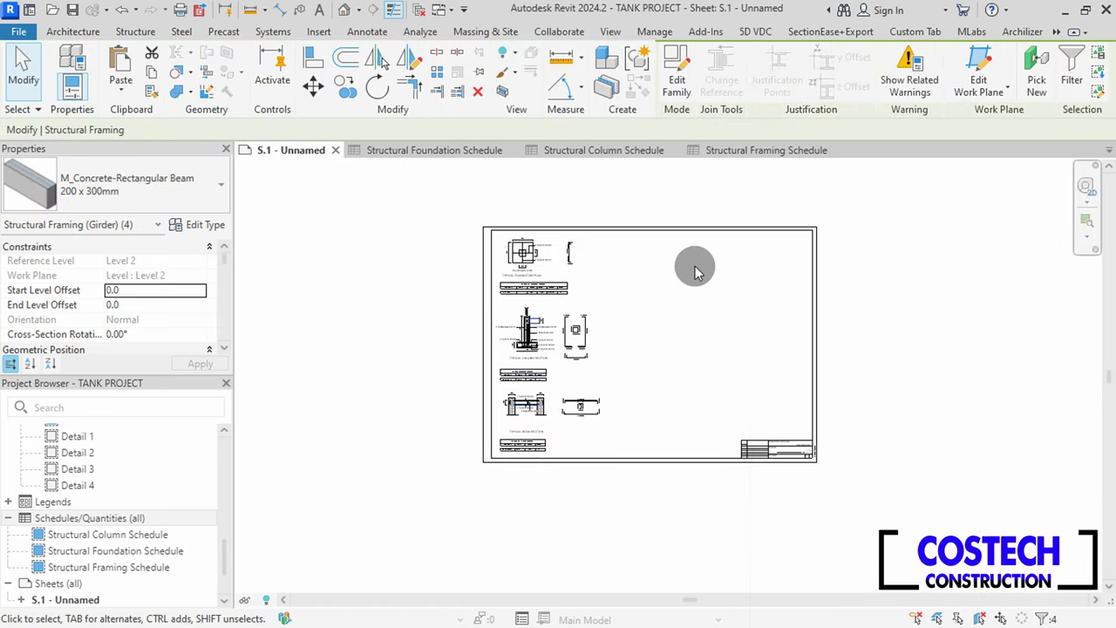
scroll(695, 272, up, 2)
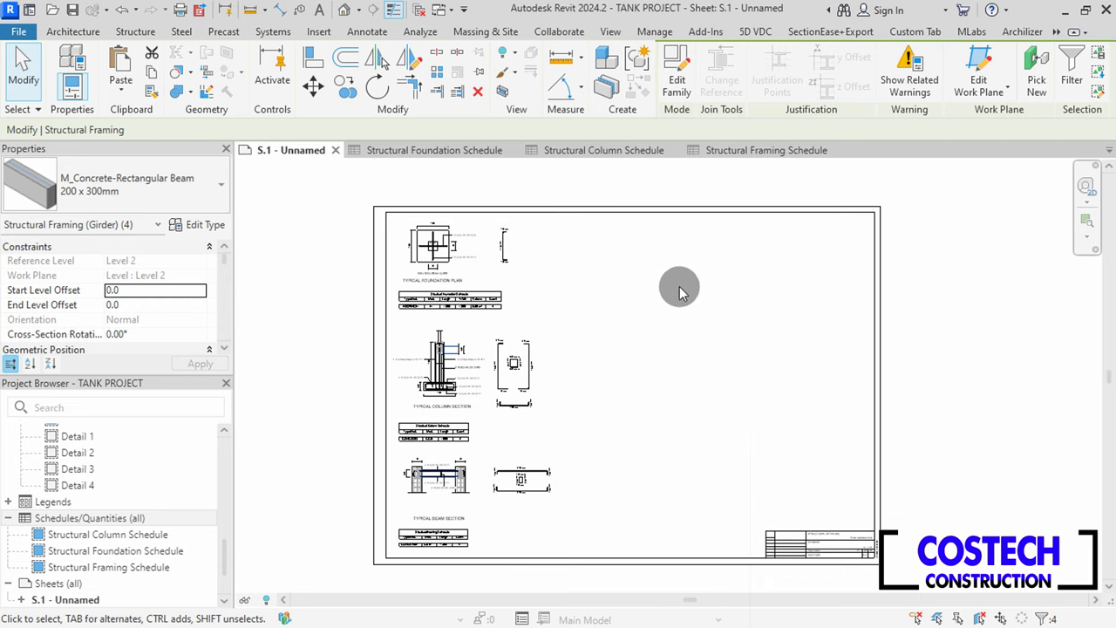
click(557, 193)
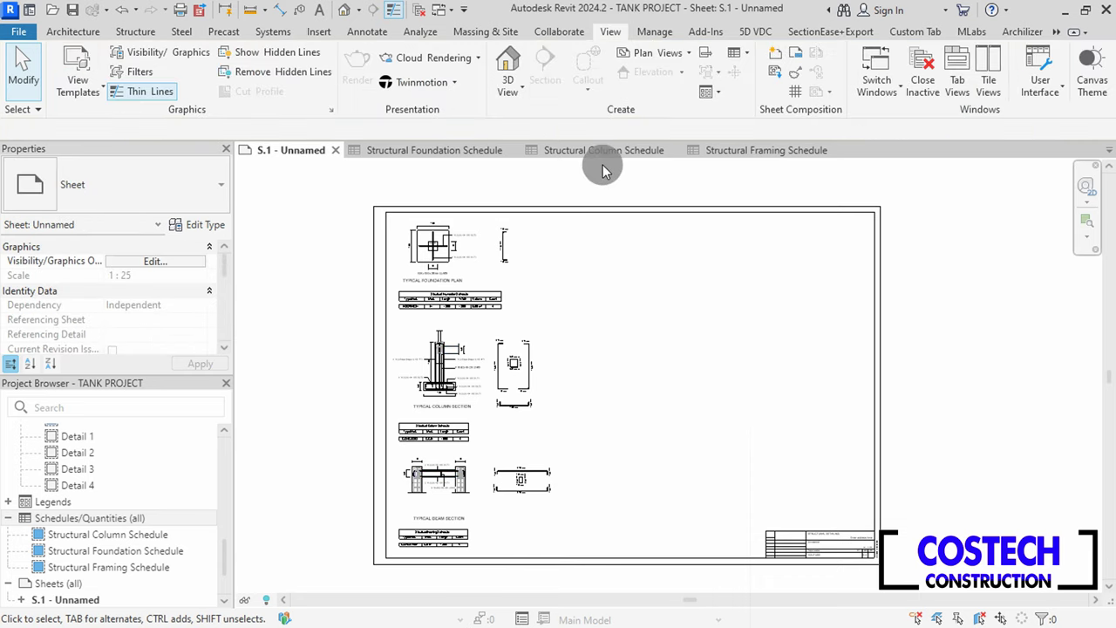
click(741, 55)
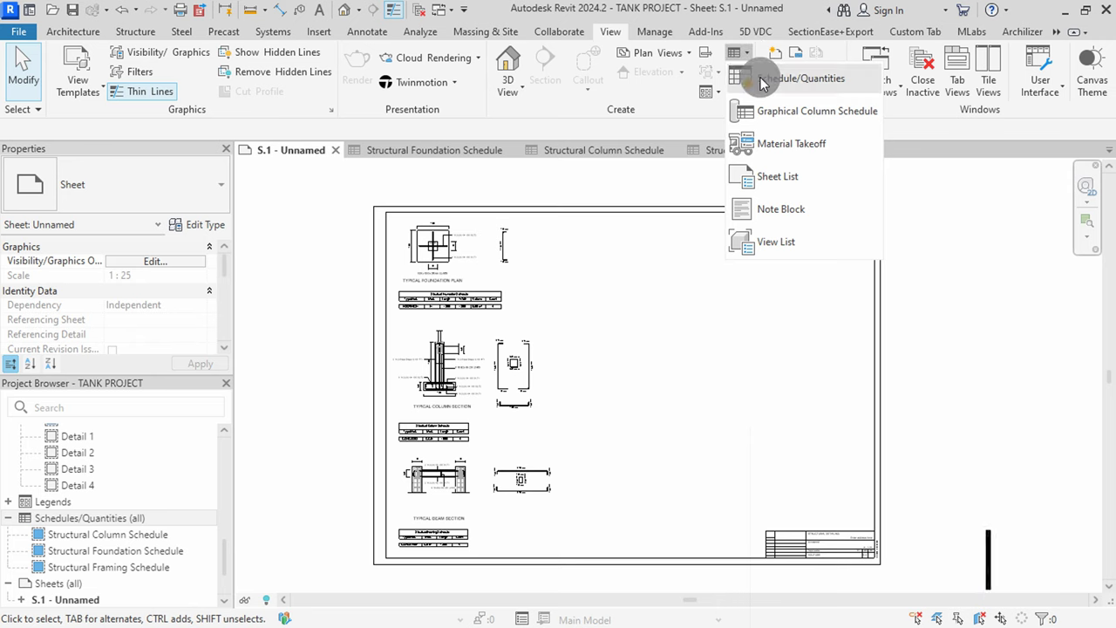
click(761, 77)
drag(539, 277, 548, 381)
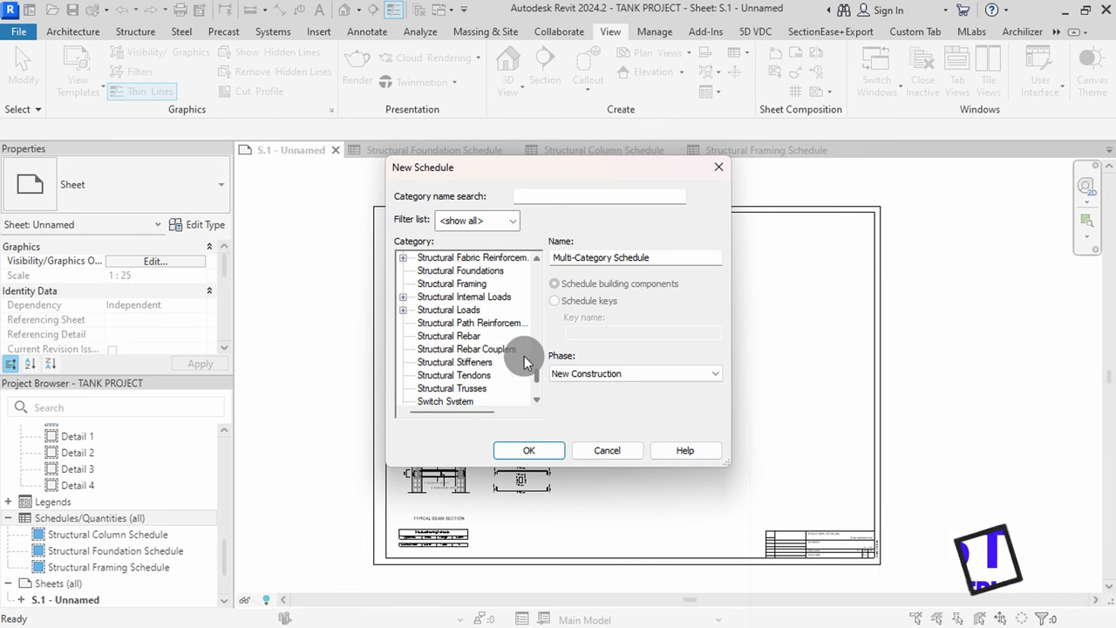
click(449, 336)
click(547, 449)
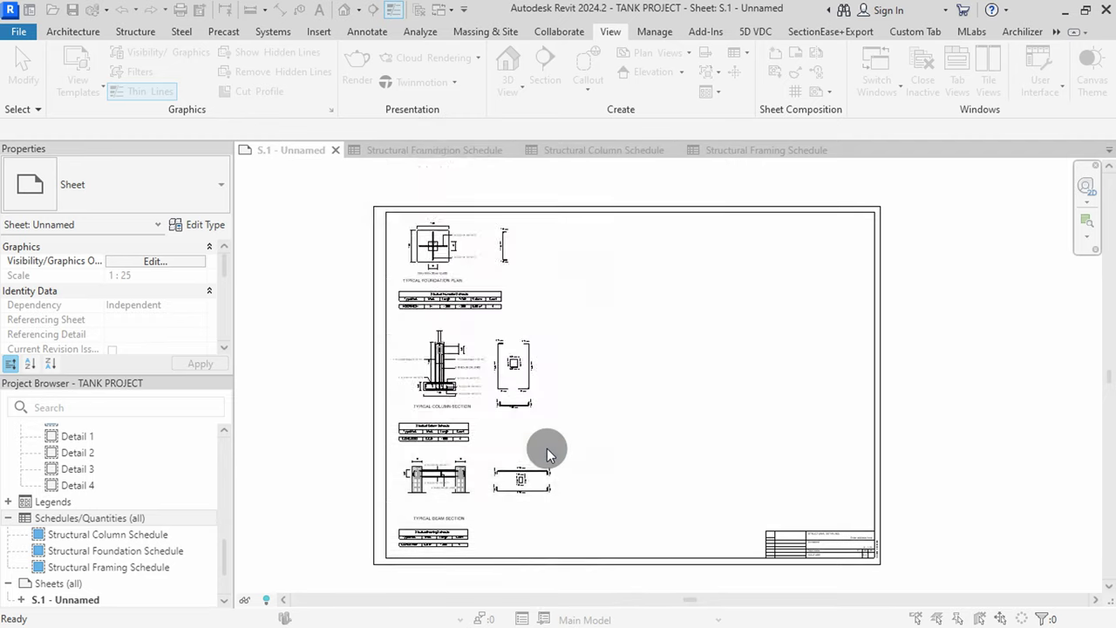
Add Partition and Mark as the first rebar schedule fields
drag(355, 203, 365, 340)
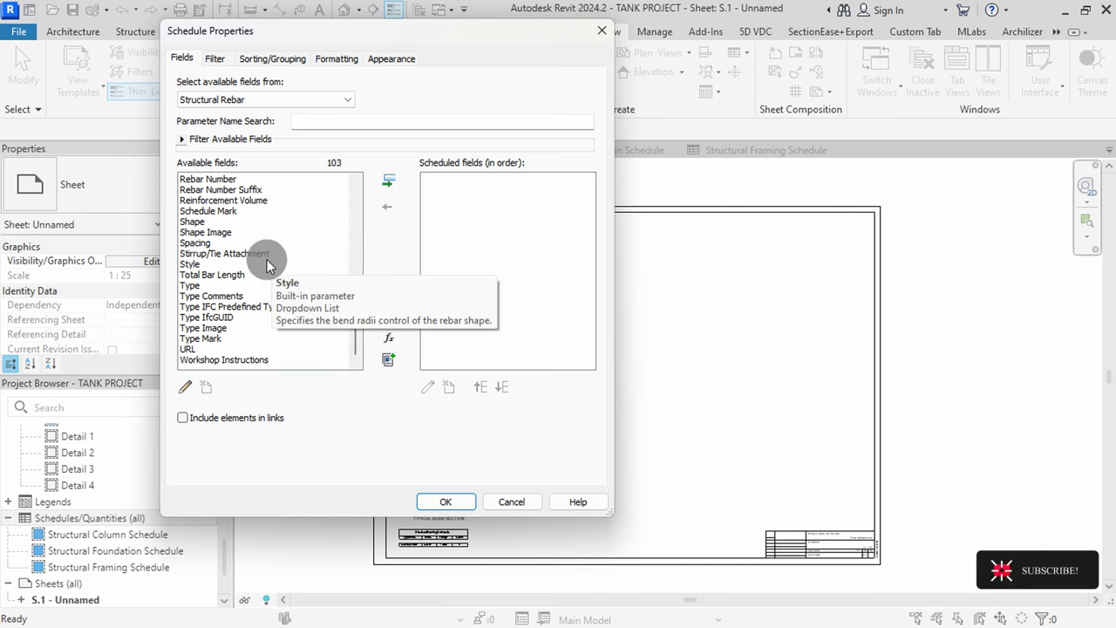
scroll(266, 263, up, 3)
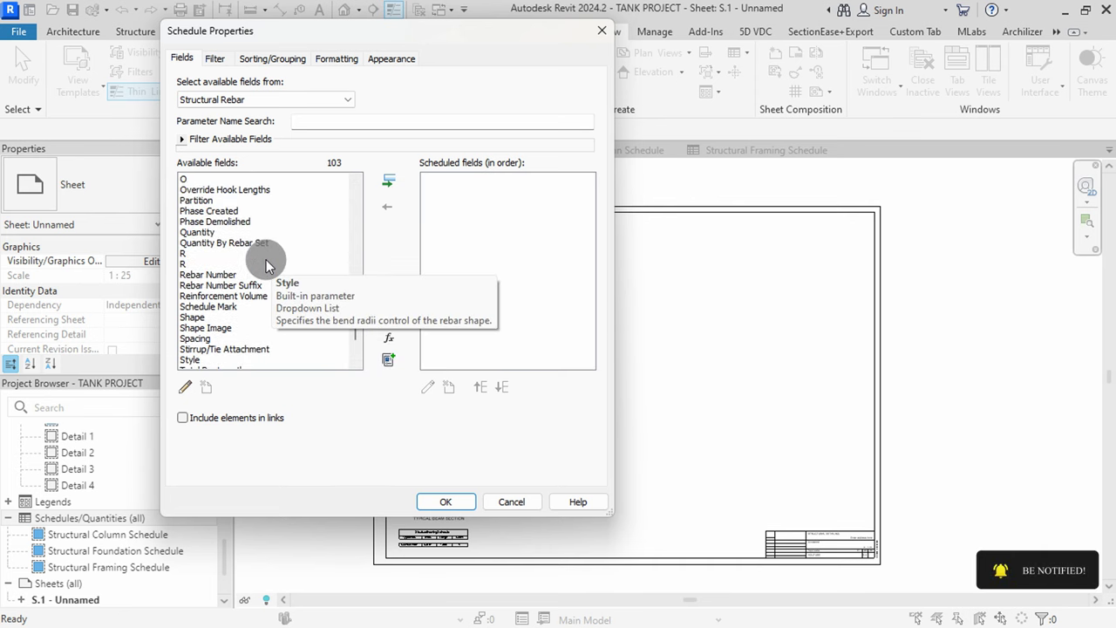
click(198, 202)
click(391, 183)
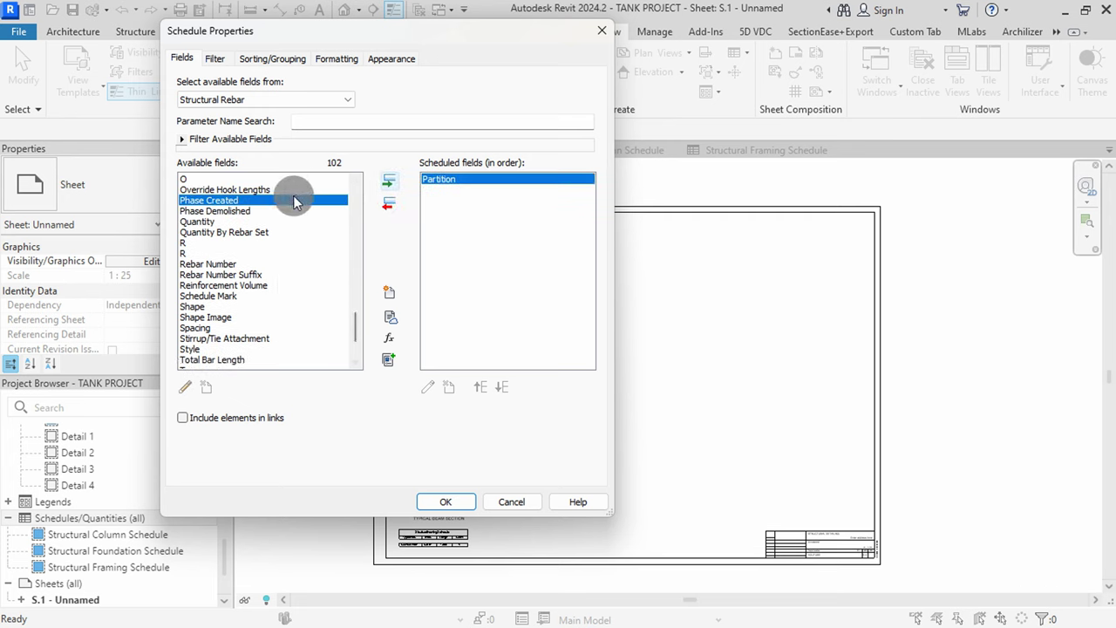
scroll(277, 231, up, 2)
scroll(210, 214, up, 1)
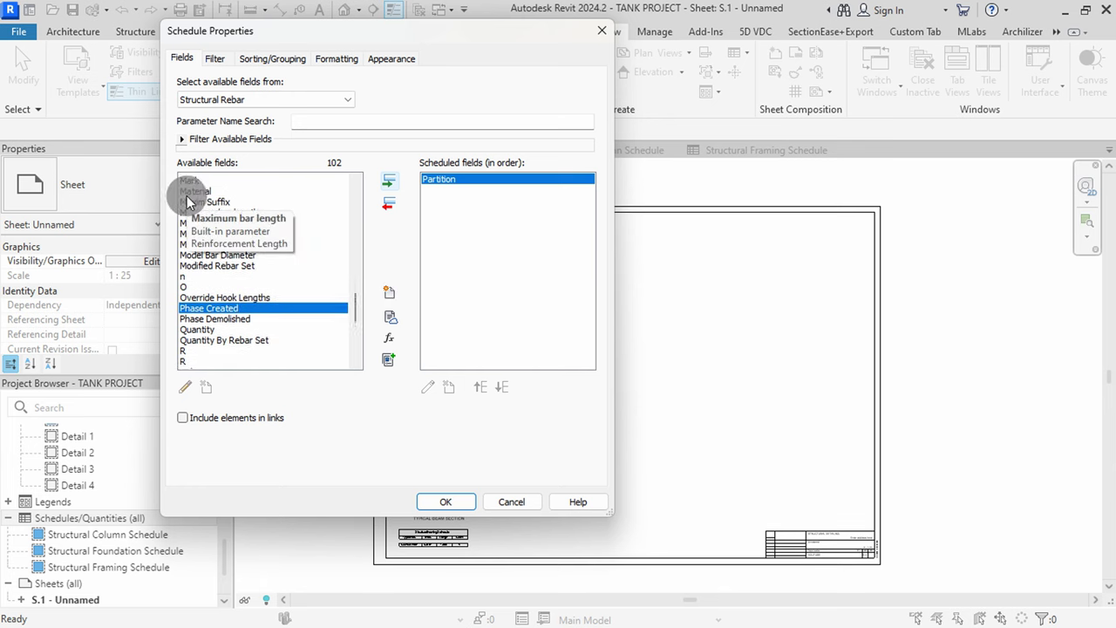
click(228, 201)
click(389, 190)
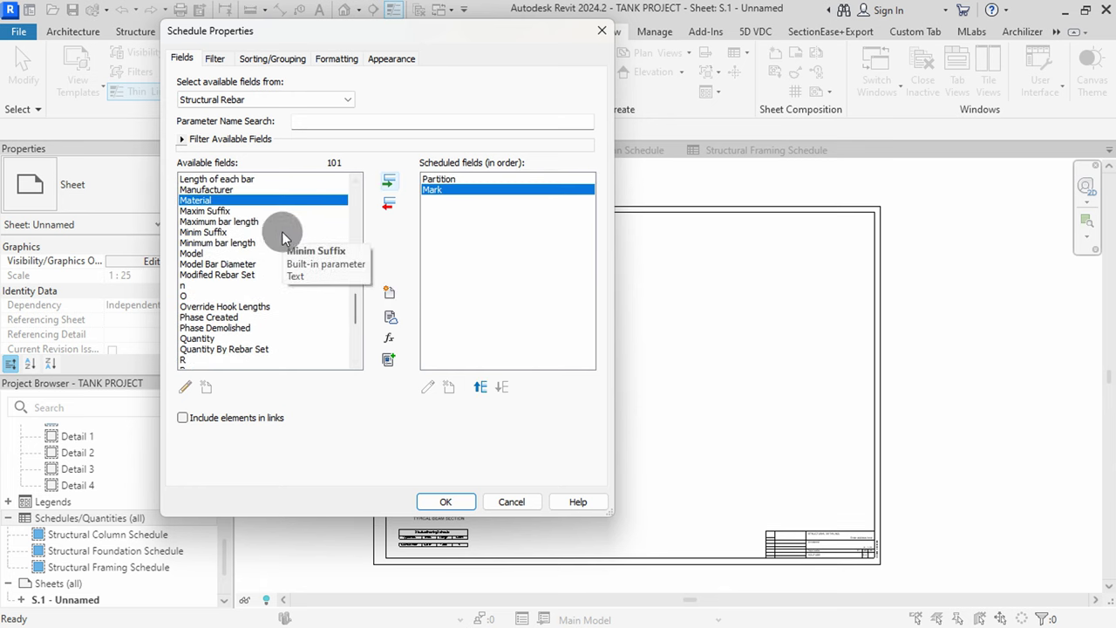
Add Type Mark, Type and Quantity By Rebar Set to the rebar schedule
scroll(282, 234, down, 7)
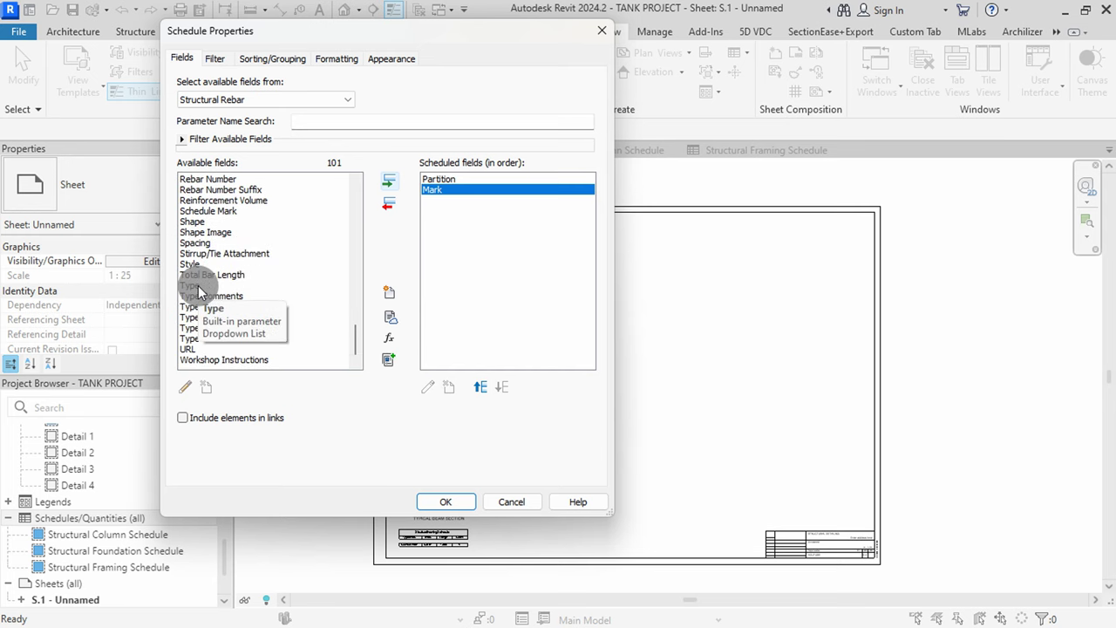
click(216, 338)
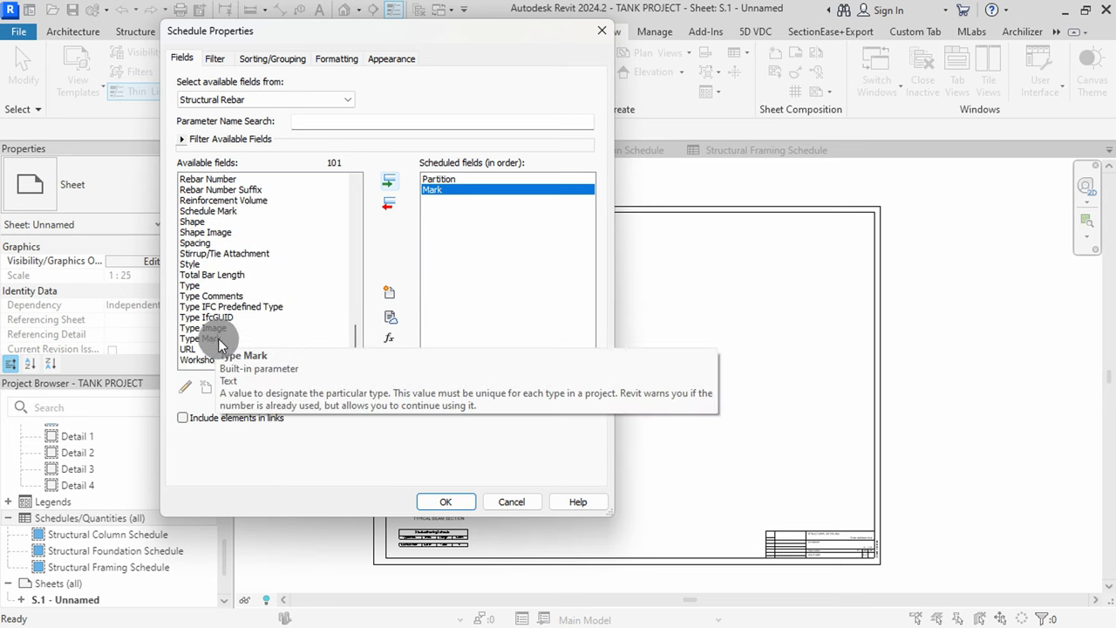
click(388, 183)
click(196, 296)
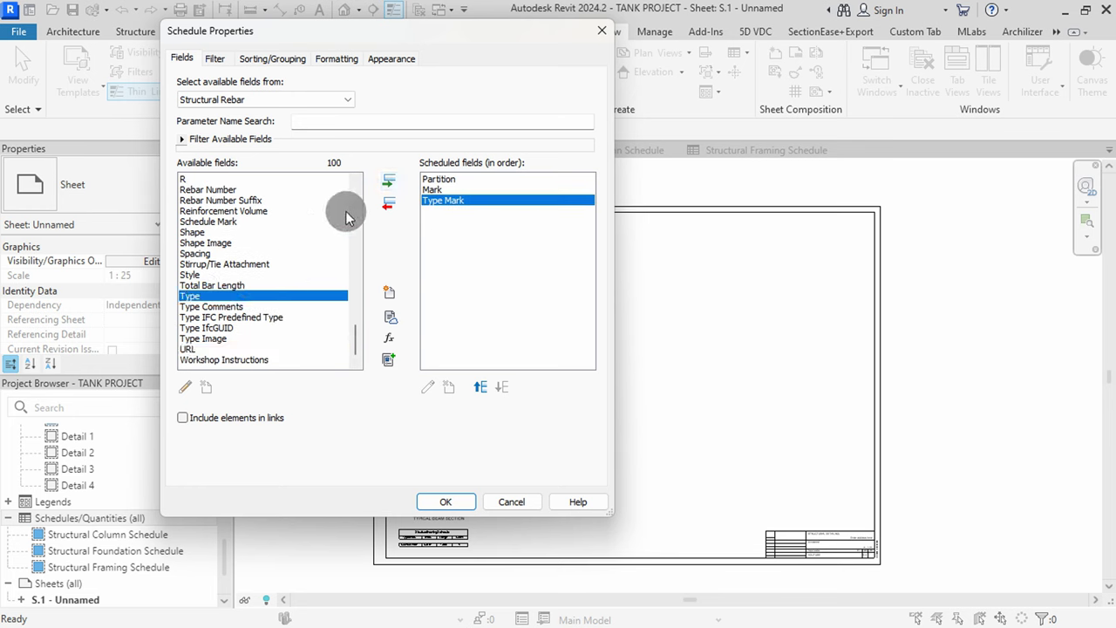
click(389, 183)
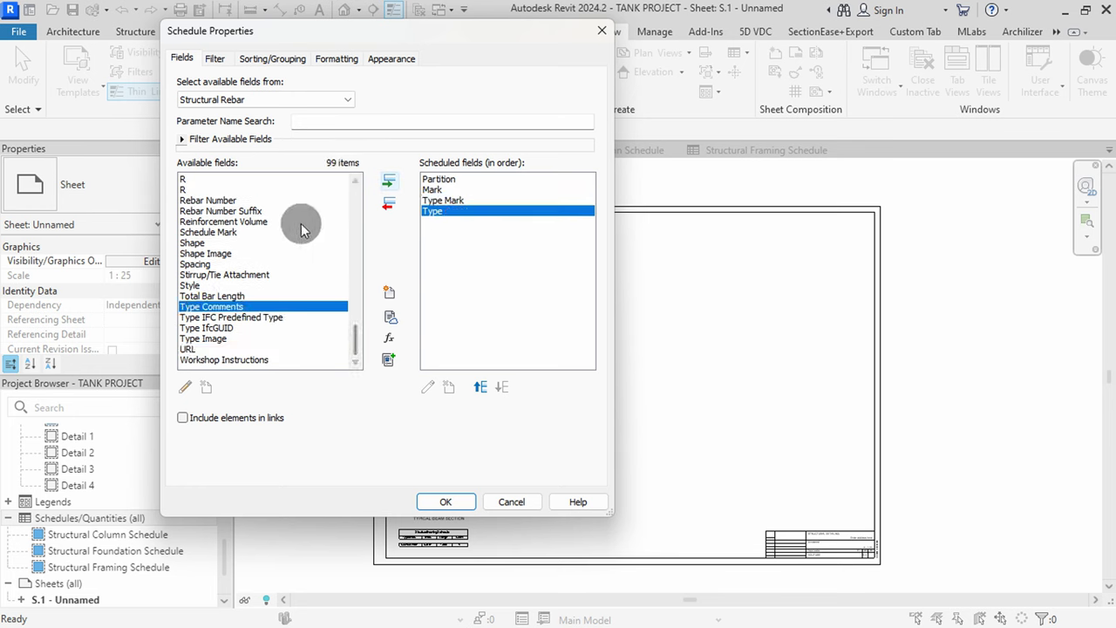
scroll(297, 238, up, 2)
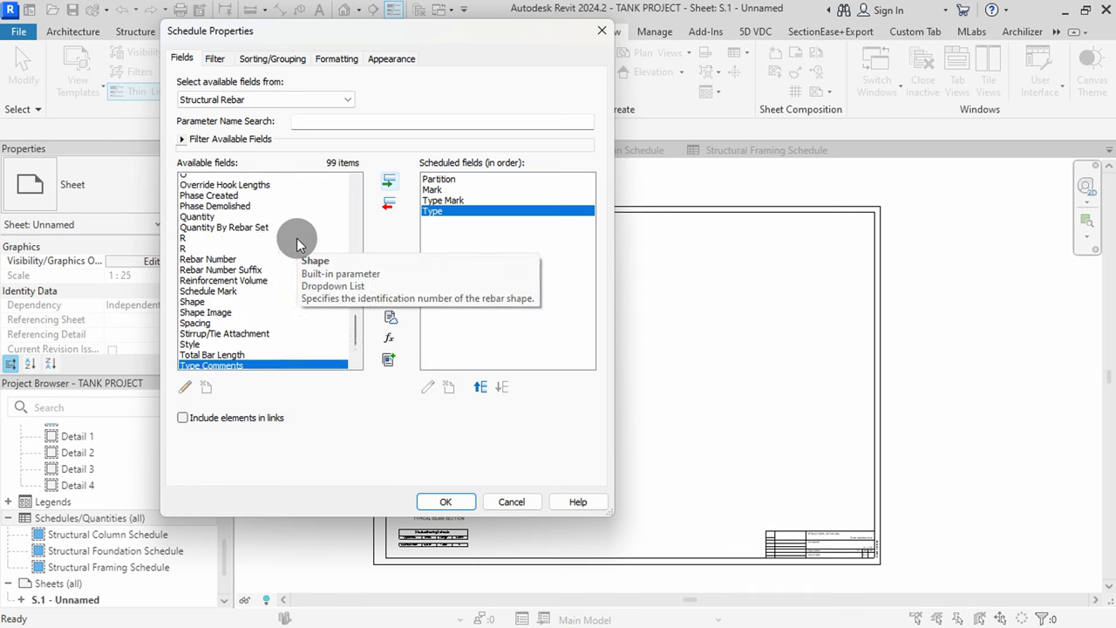
click(264, 233)
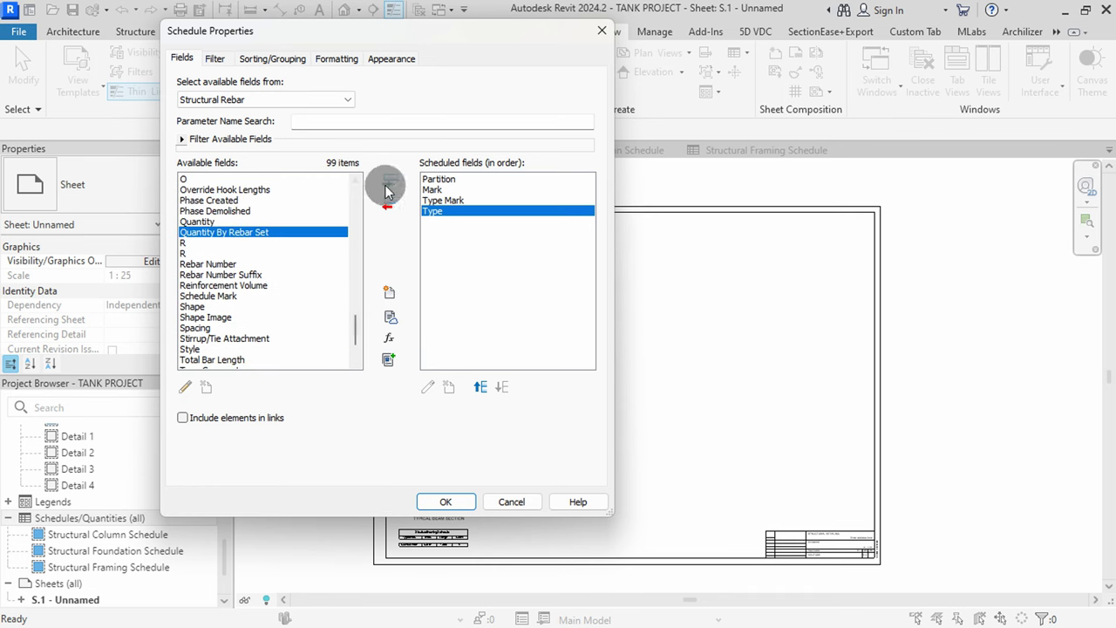
click(389, 191)
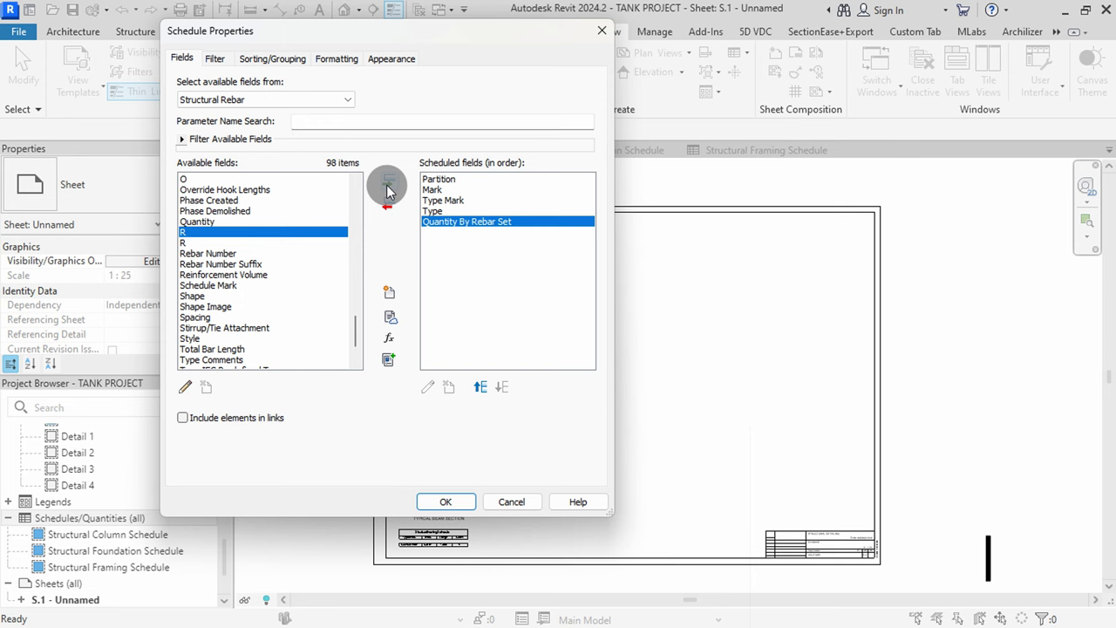
Add Bar Length and Total Bar Length to the rebar schedule
scroll(293, 233, up, 4)
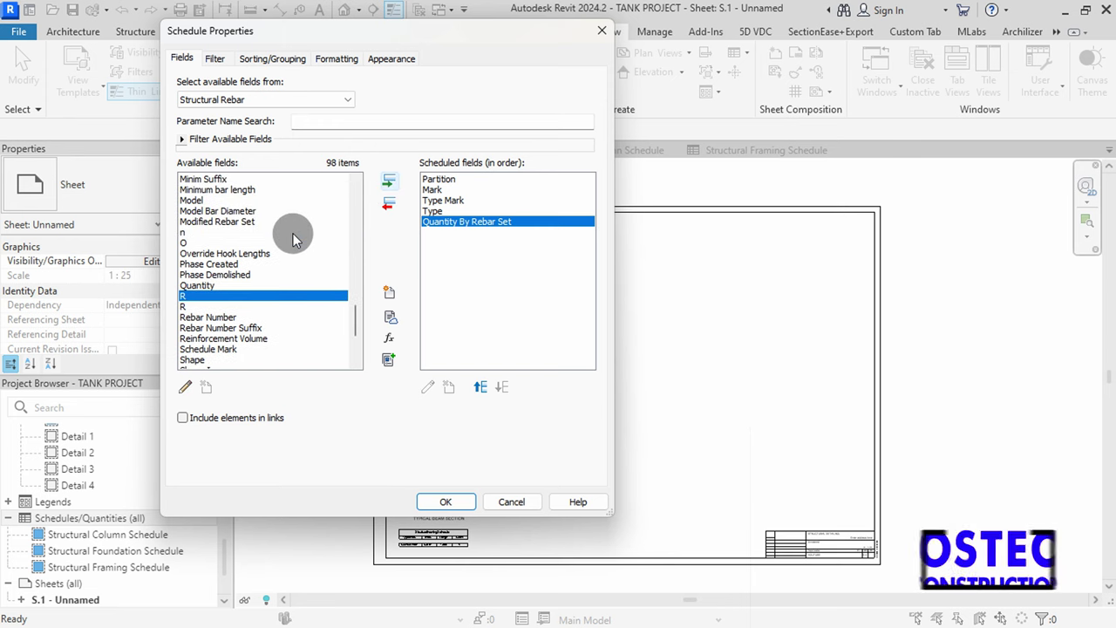
scroll(293, 233, up, 7)
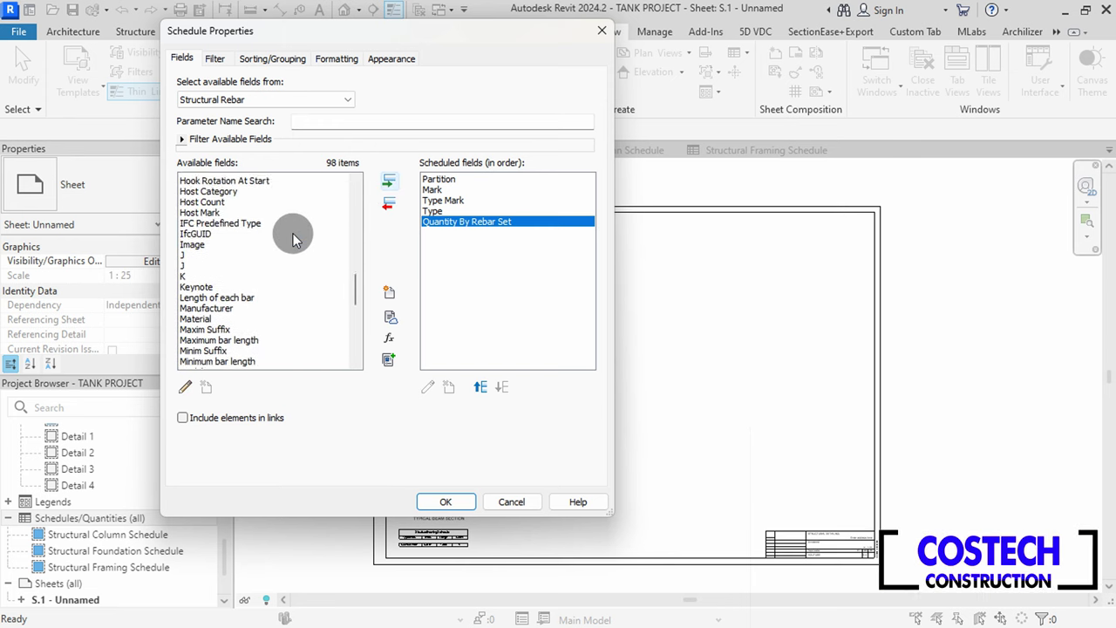
scroll(293, 233, up, 8)
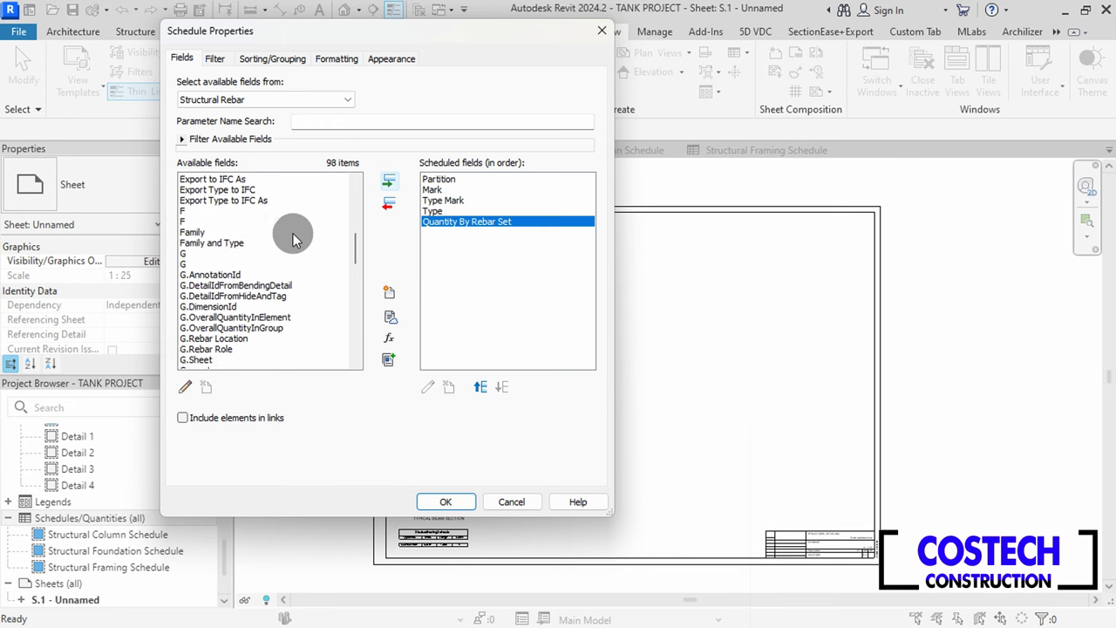
scroll(294, 233, up, 5)
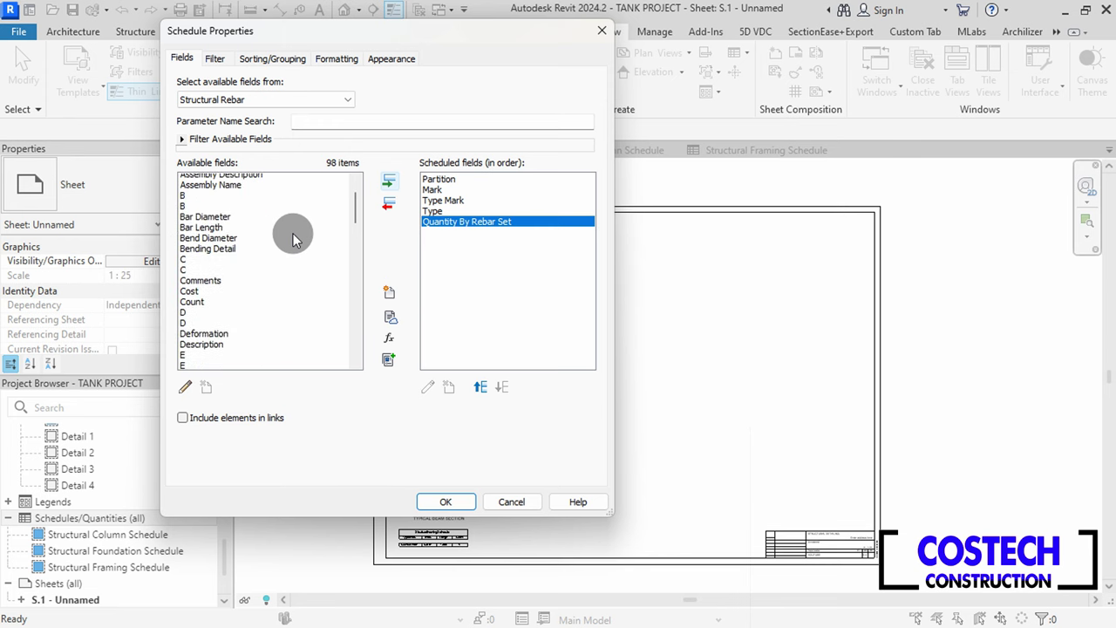
click(218, 233)
click(388, 181)
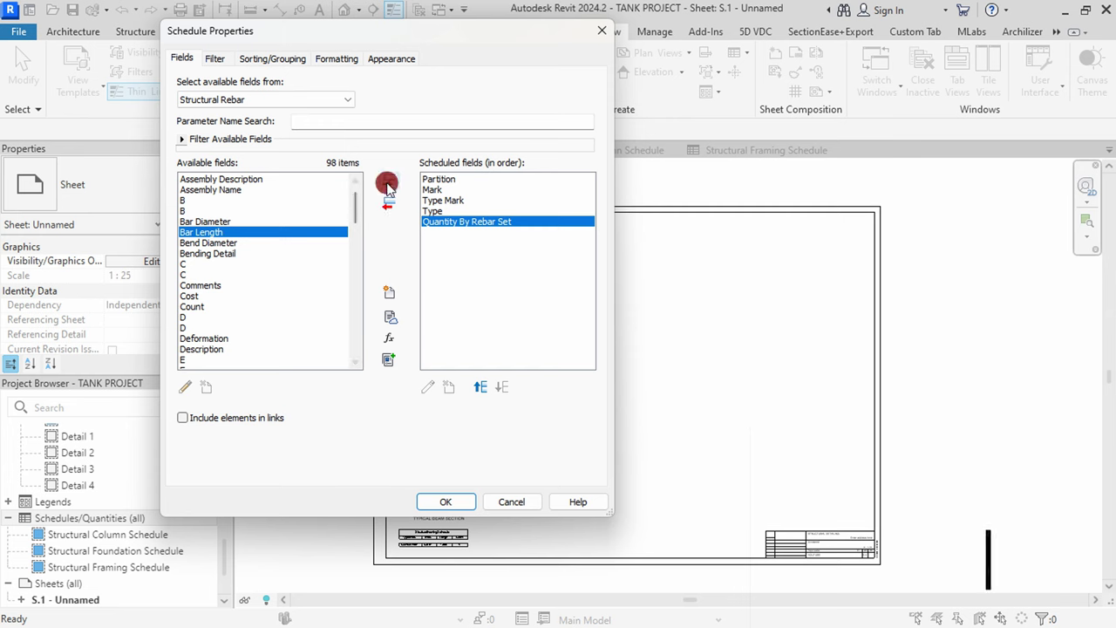
scroll(266, 237, down, 5)
scroll(261, 239, down, 15)
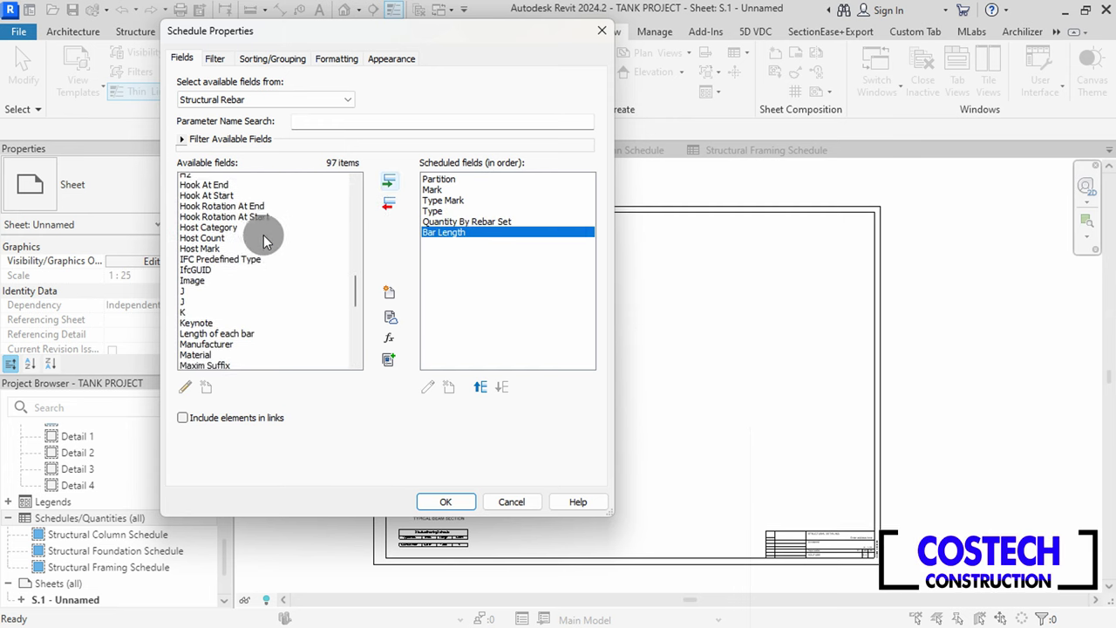
scroll(266, 241, down, 3)
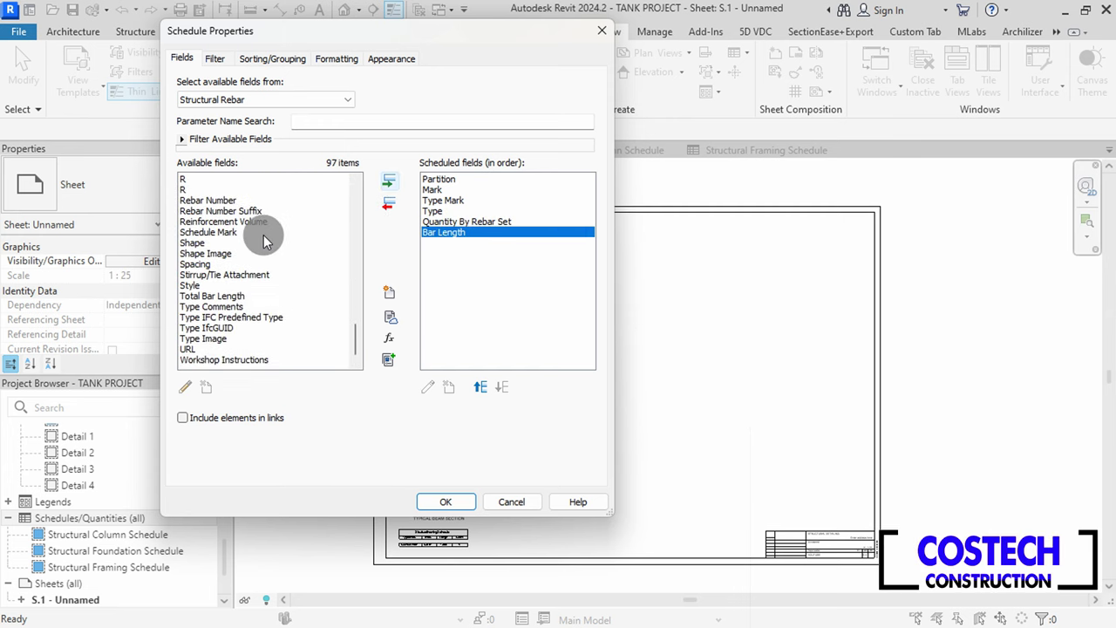
click(241, 296)
click(388, 184)
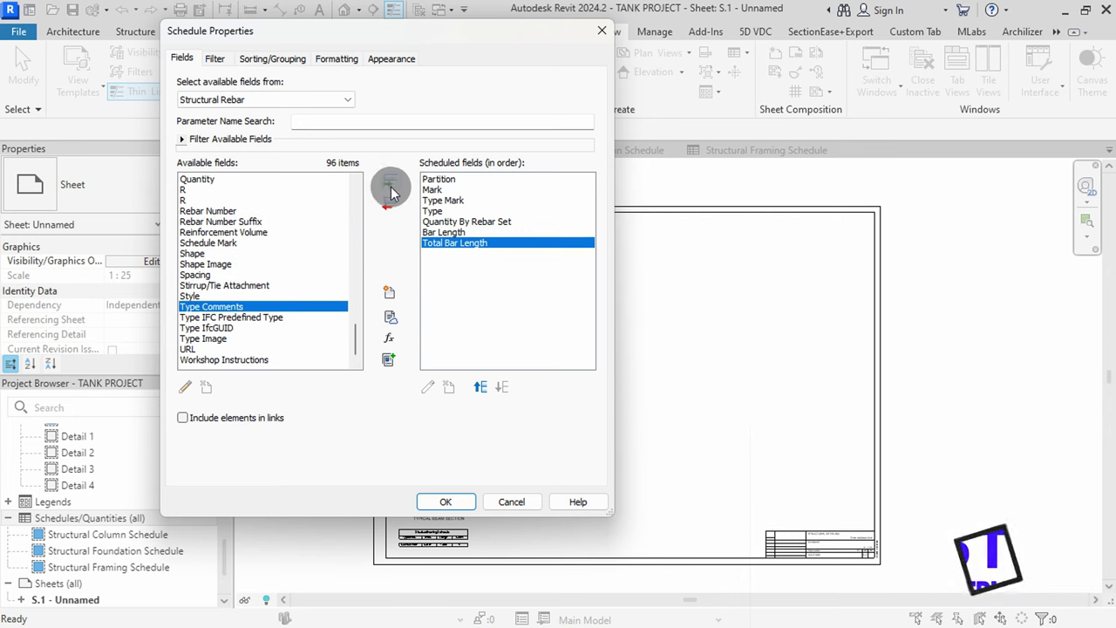
Insert Host Count right after Quantity By Rebar Set
scroll(282, 268, up, 2)
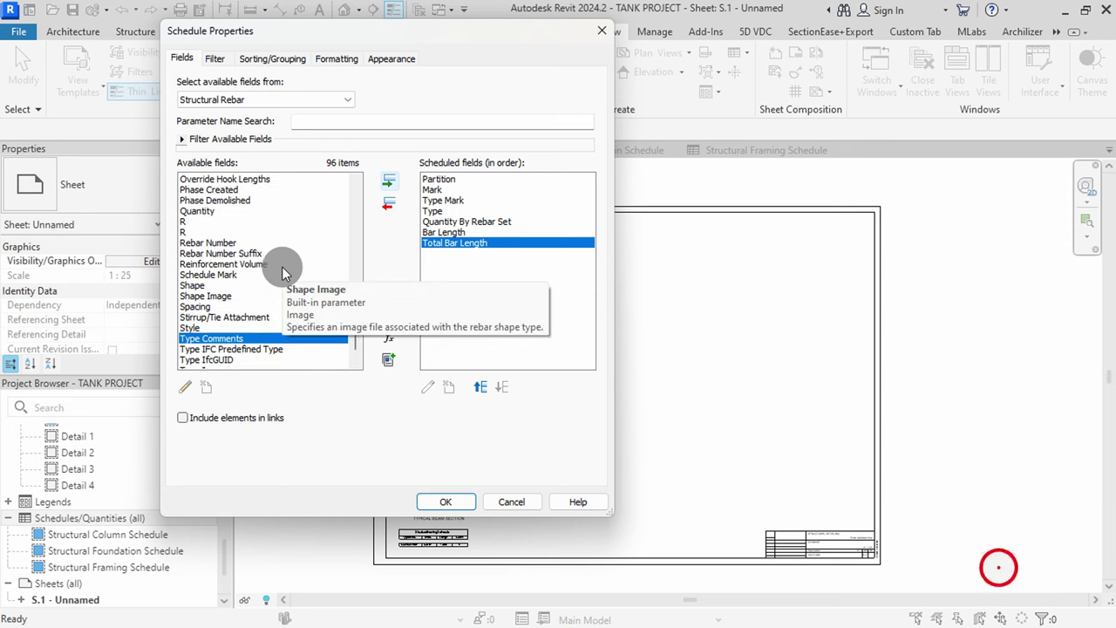
scroll(281, 266, up, 1)
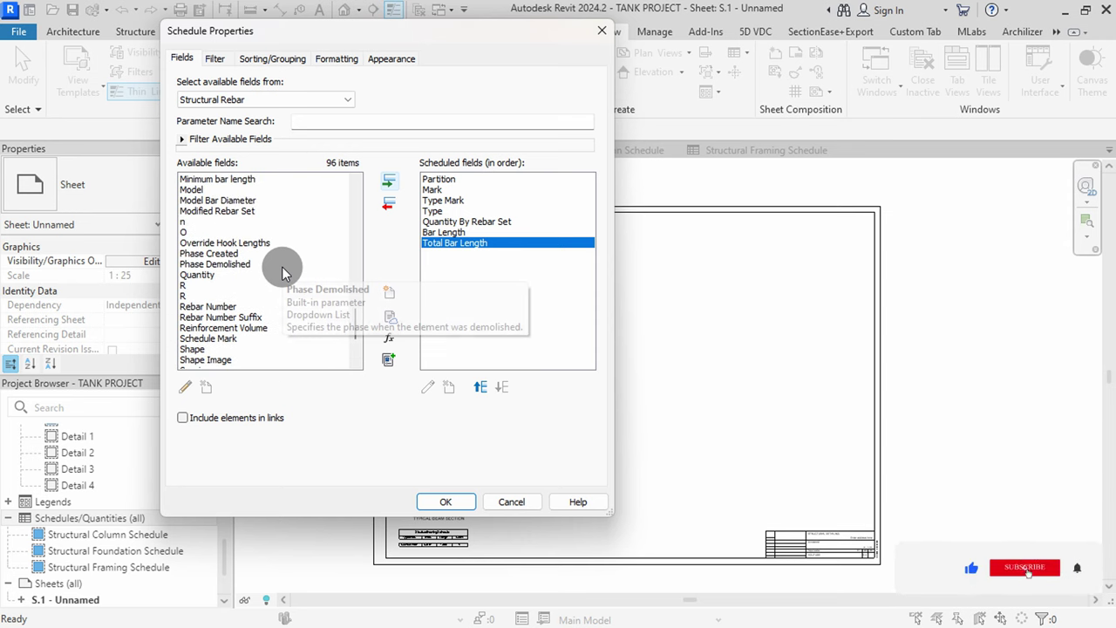
scroll(282, 266, up, 7)
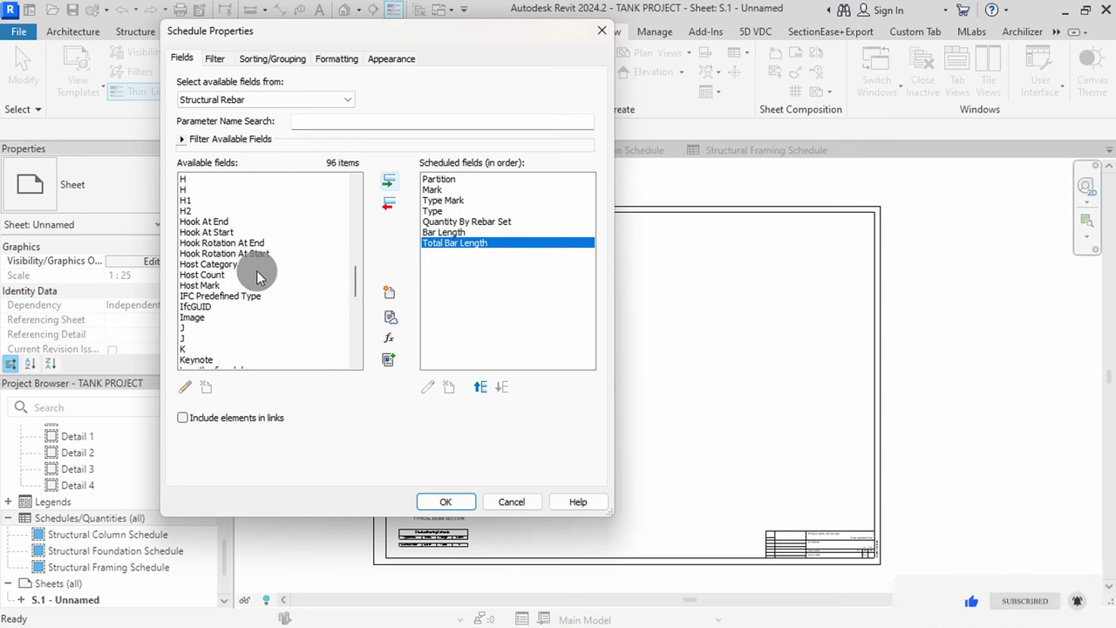
click(209, 277)
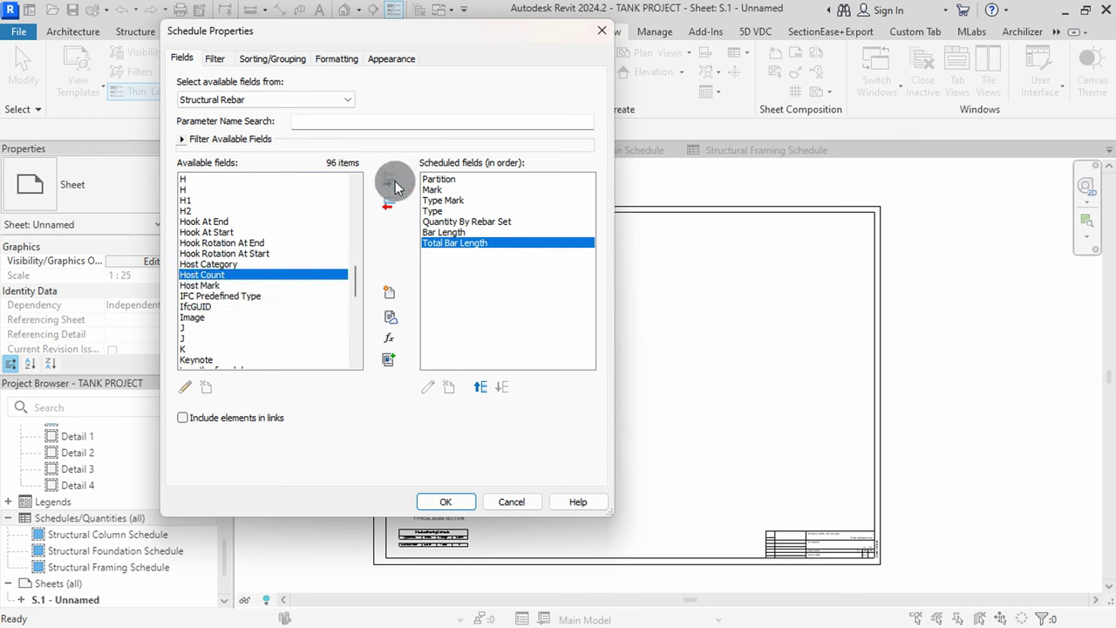
click(462, 222)
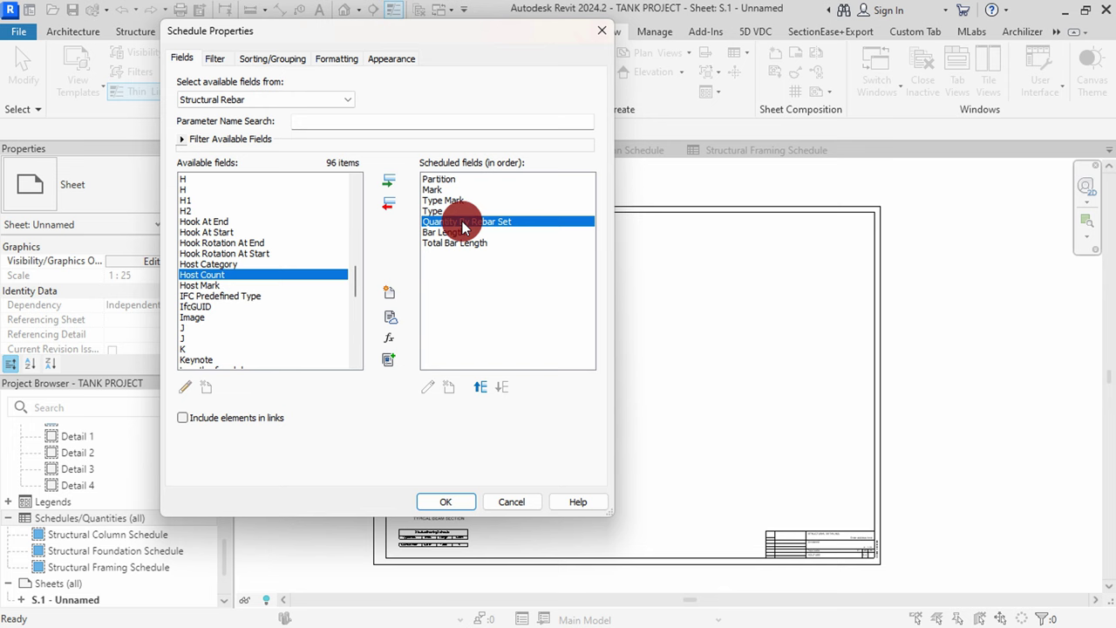
click(389, 194)
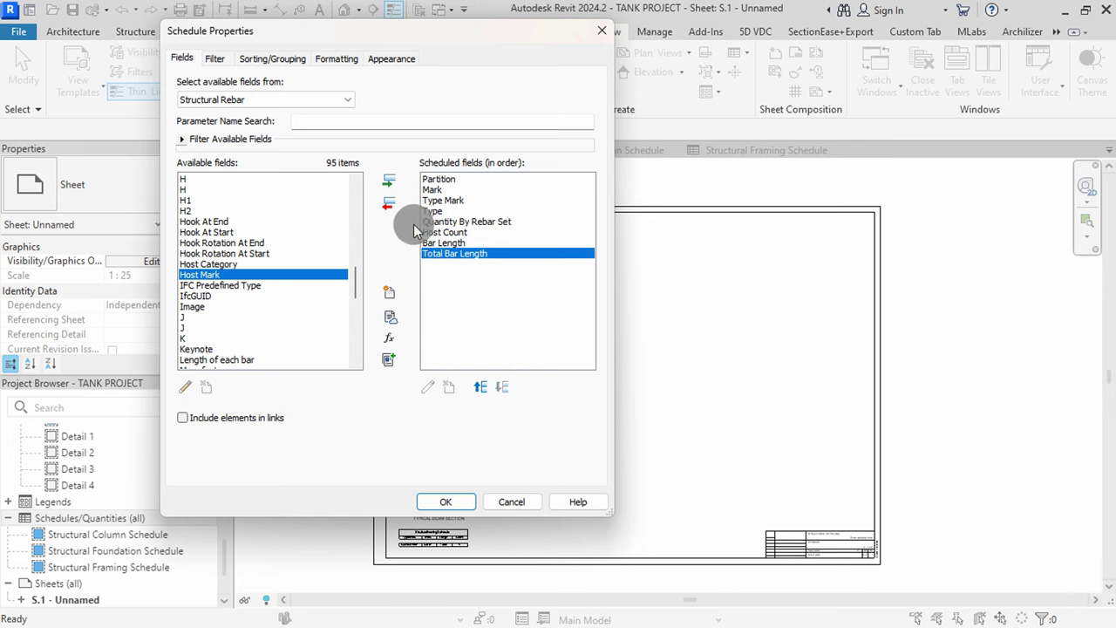
scroll(266, 251, up, 10)
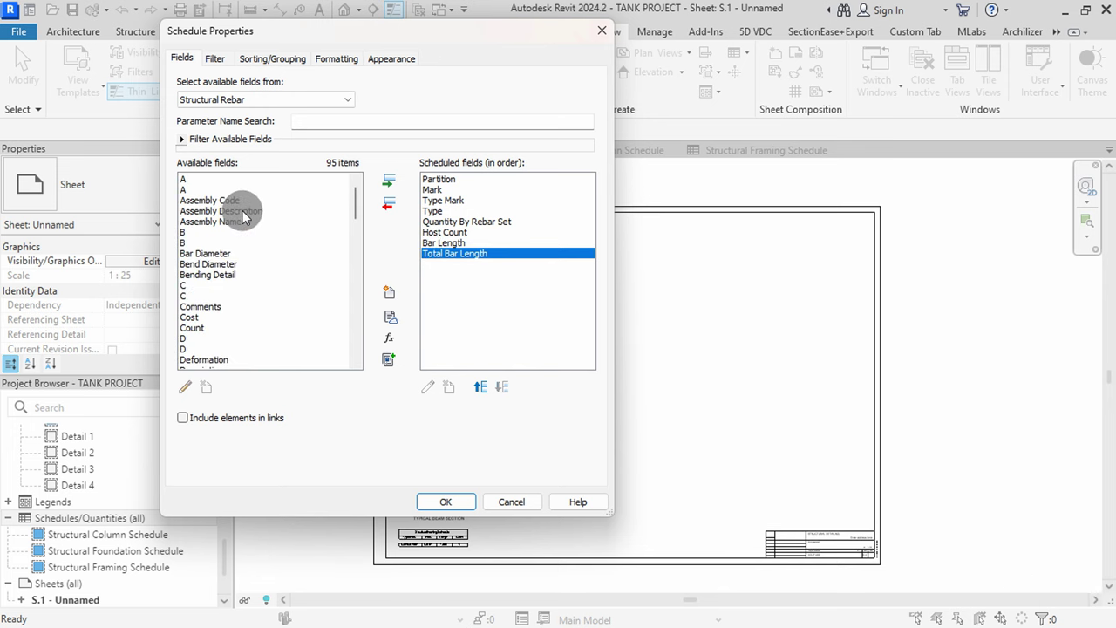
Add shape dimension fields A, B, C and D to the rebar schedule
click(383, 186)
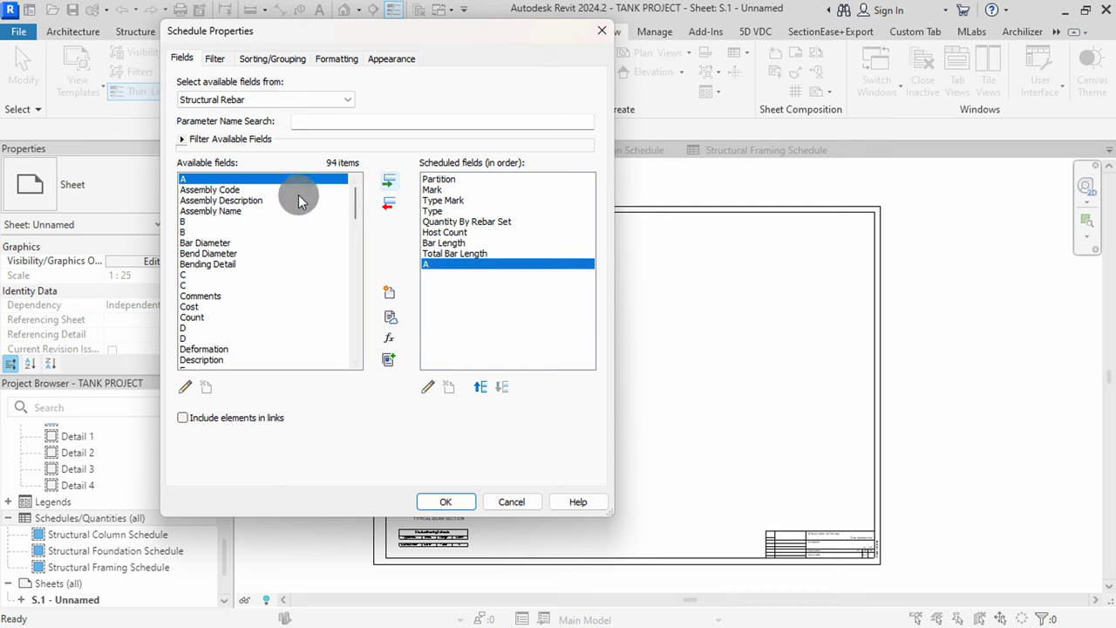
click(186, 222)
click(392, 190)
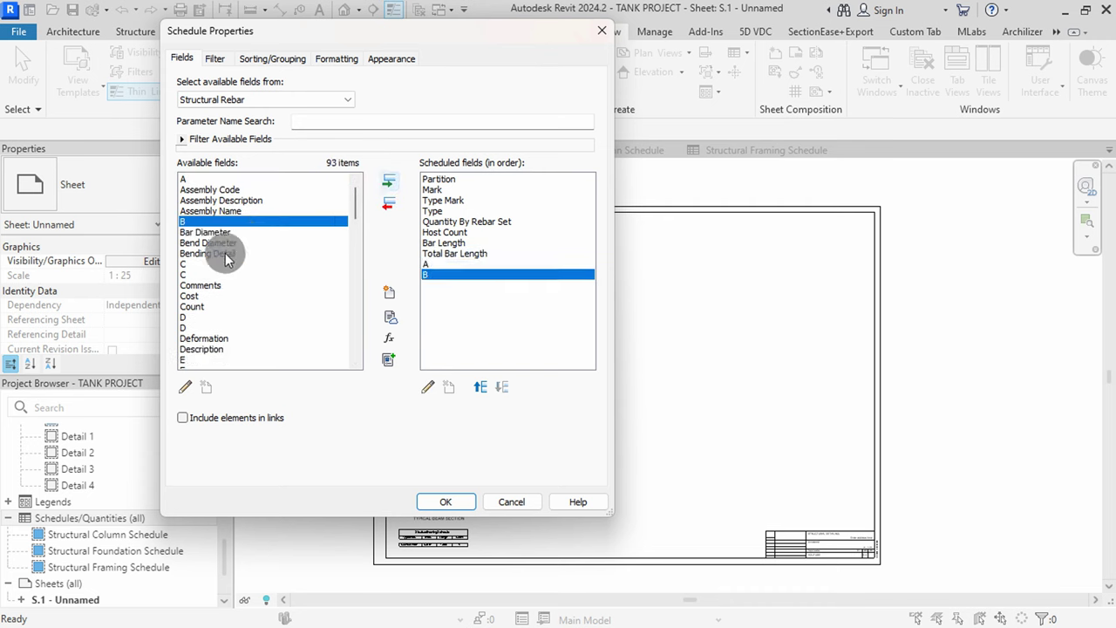
click(186, 263)
click(387, 183)
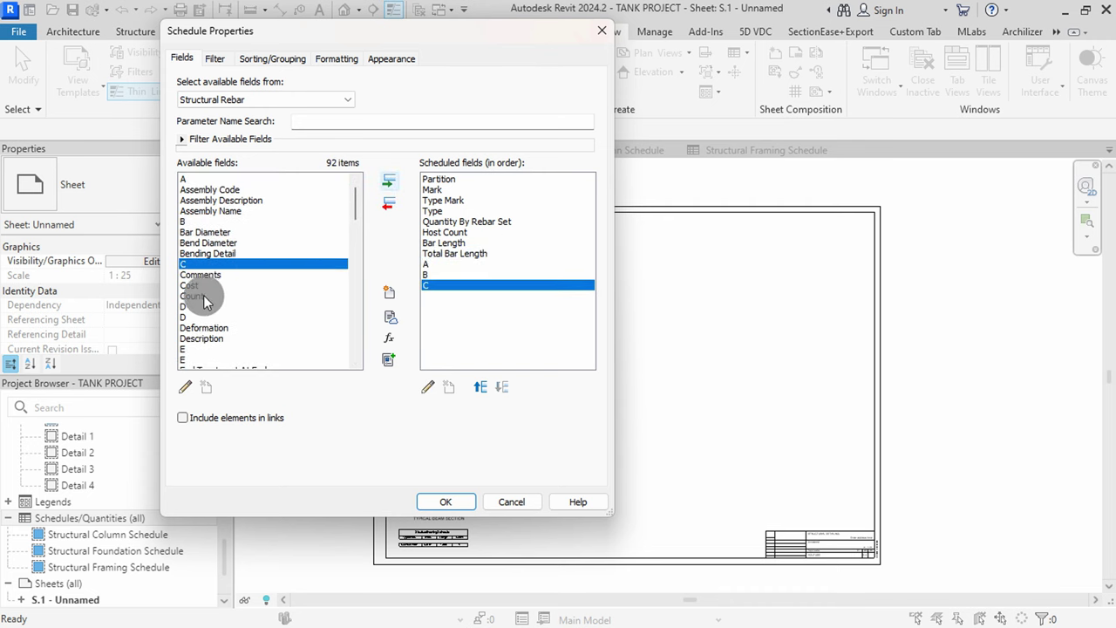
click(185, 307)
click(391, 185)
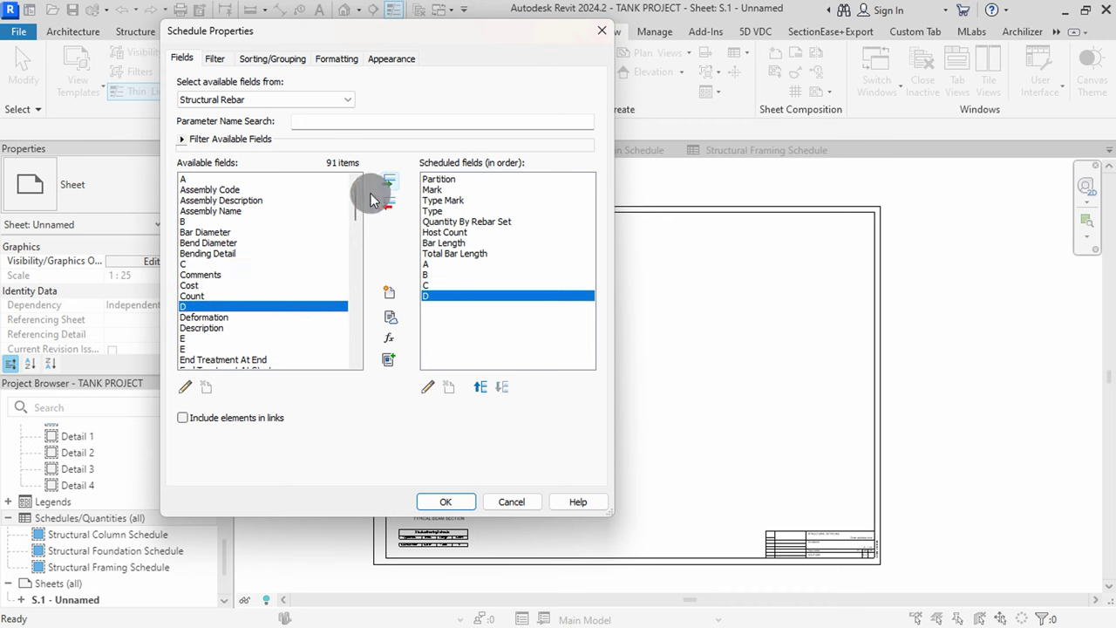
Add the Bending Detail field after D and apply the changes
click(219, 252)
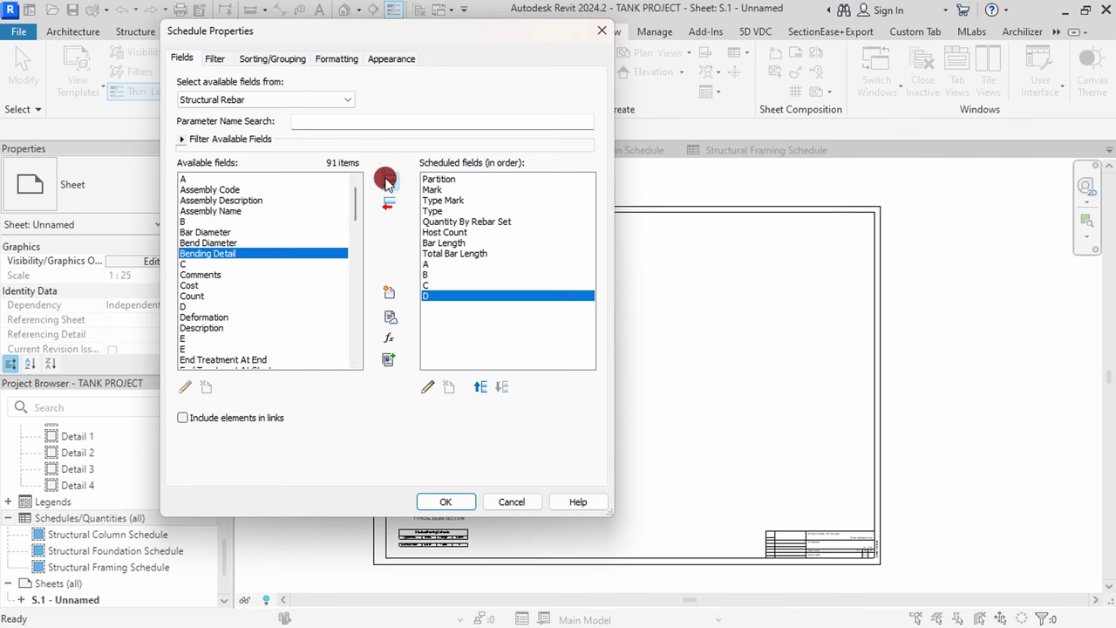
click(394, 194)
click(460, 503)
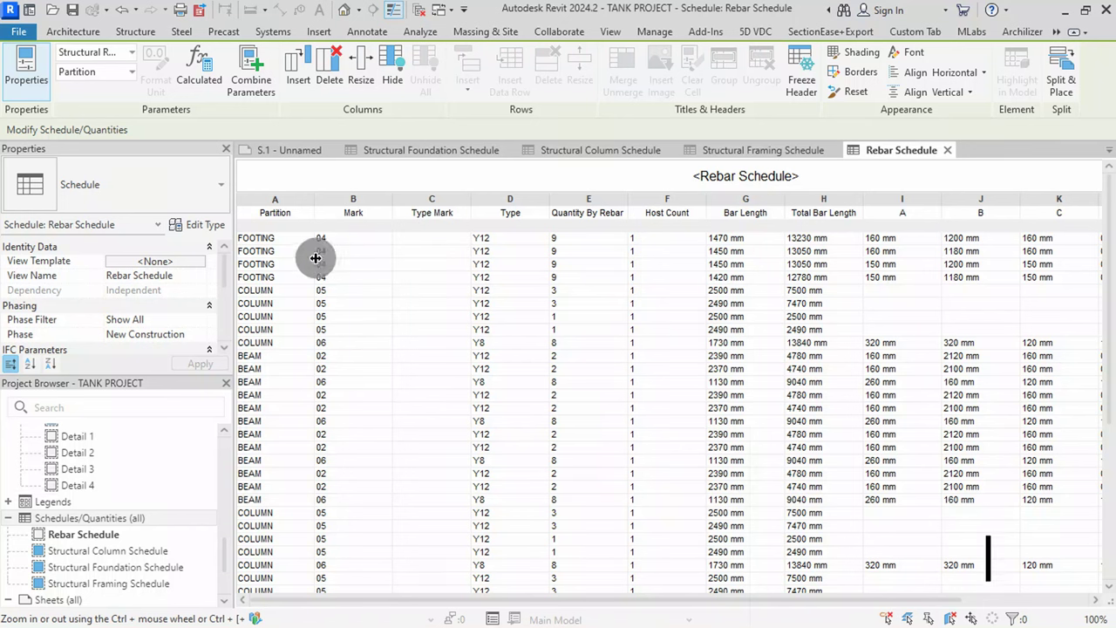
Remove Type Mark from the rebar schedule's fields
scroll(142, 316, down, 3)
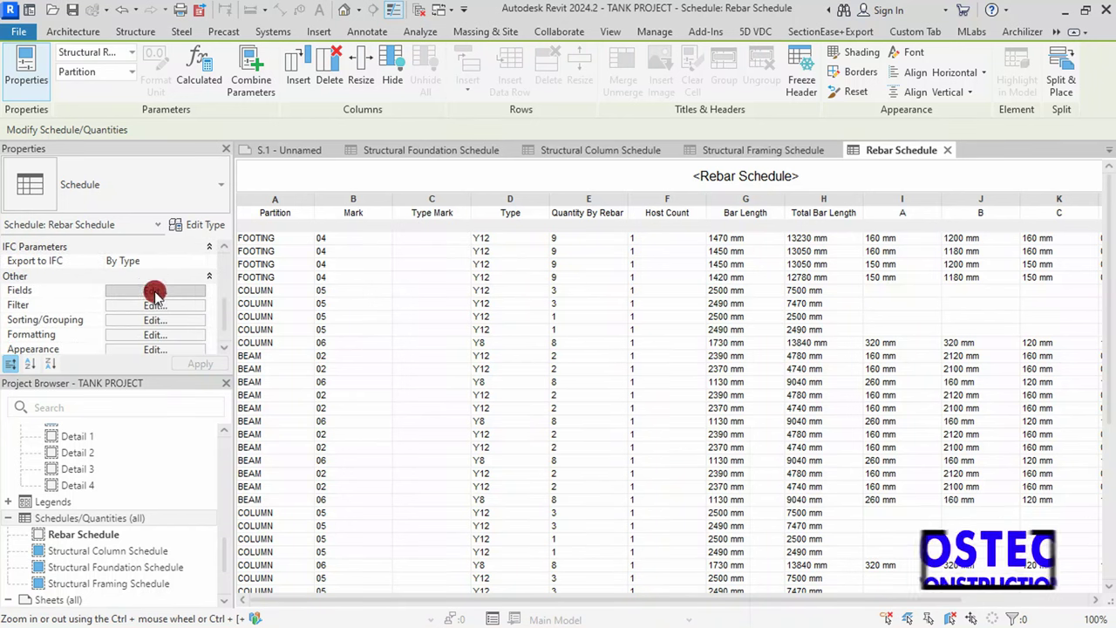
click(152, 290)
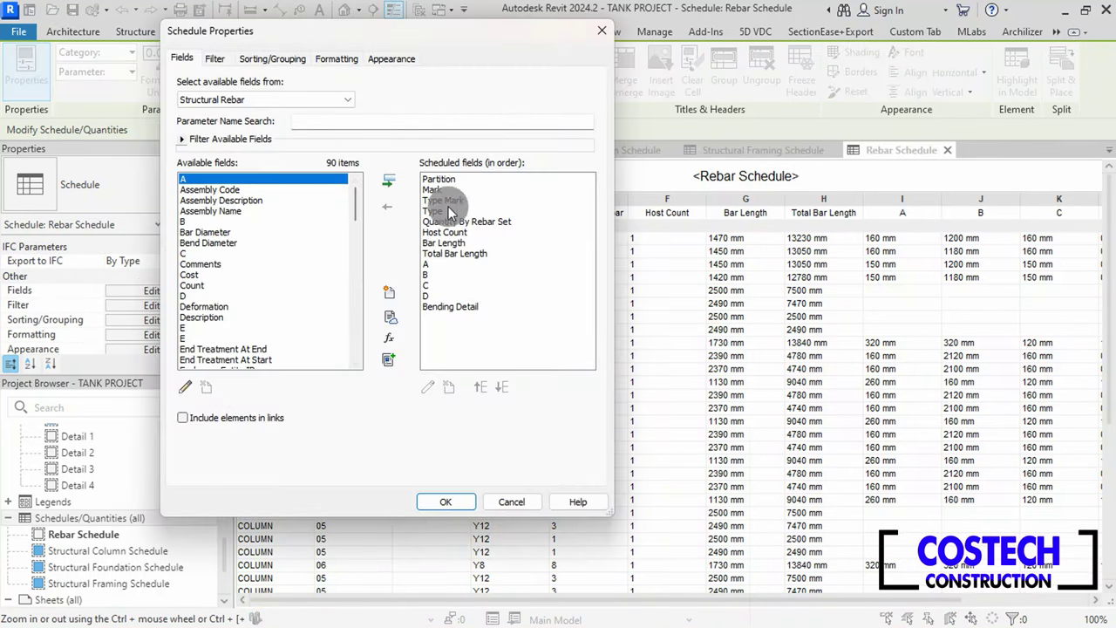
click(389, 209)
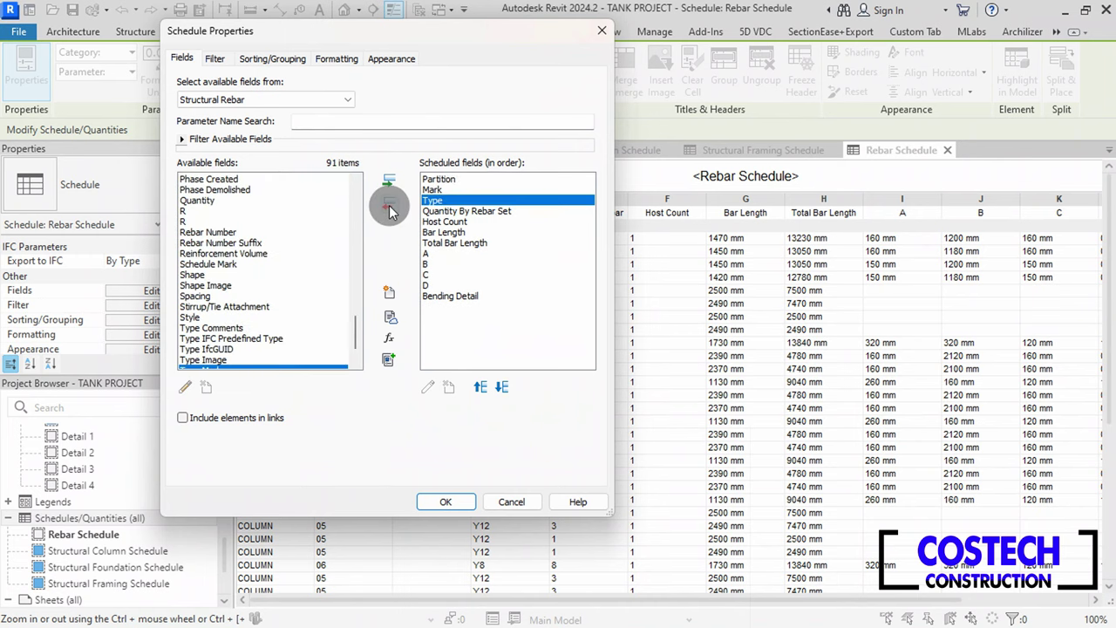
Sort the rebar schedule first by Partition, then by Mark
click(216, 59)
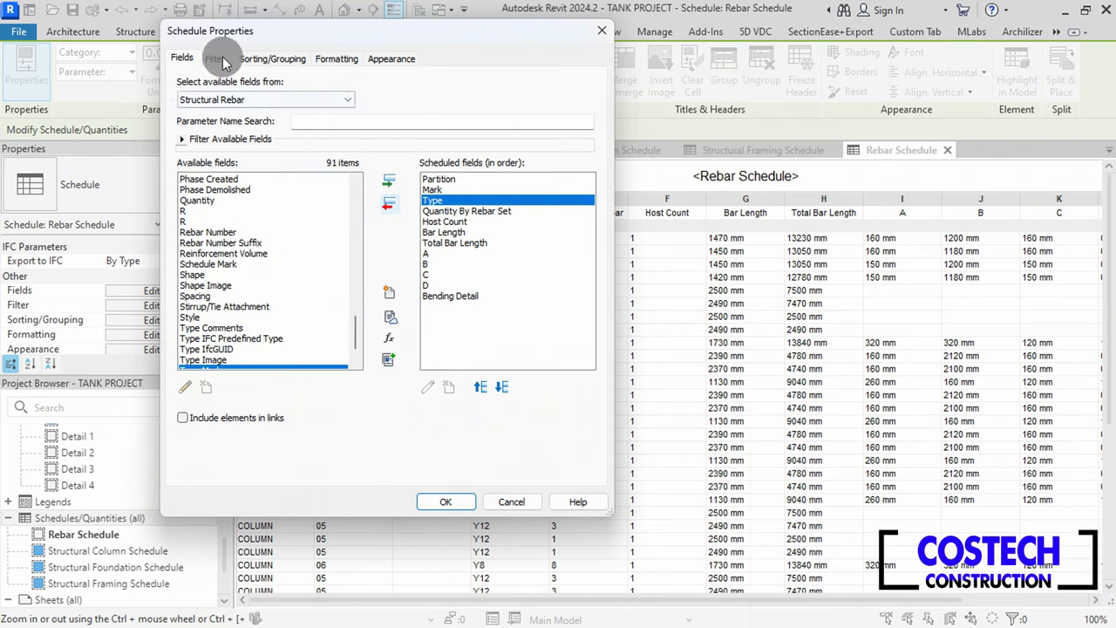
click(254, 59)
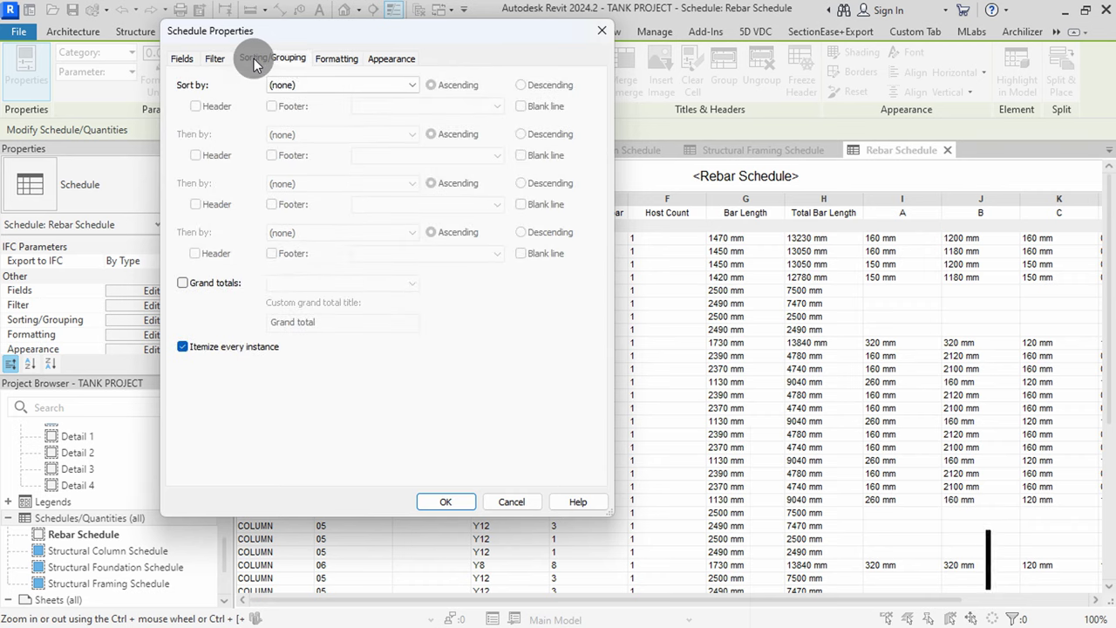
click(300, 83)
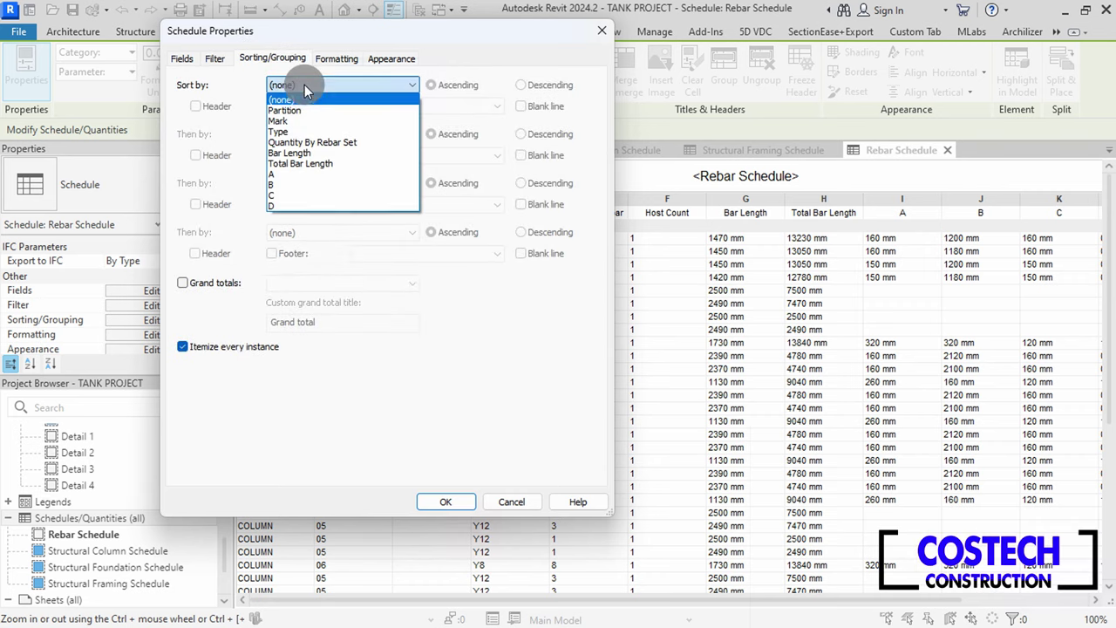
click(299, 112)
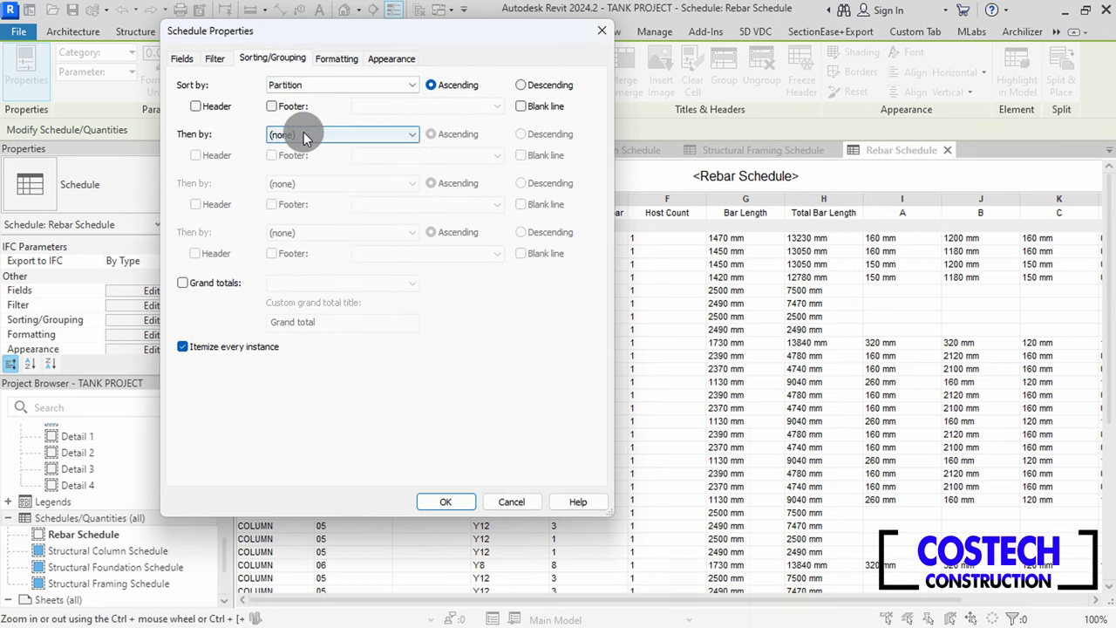
drag(339, 31, 757, 76)
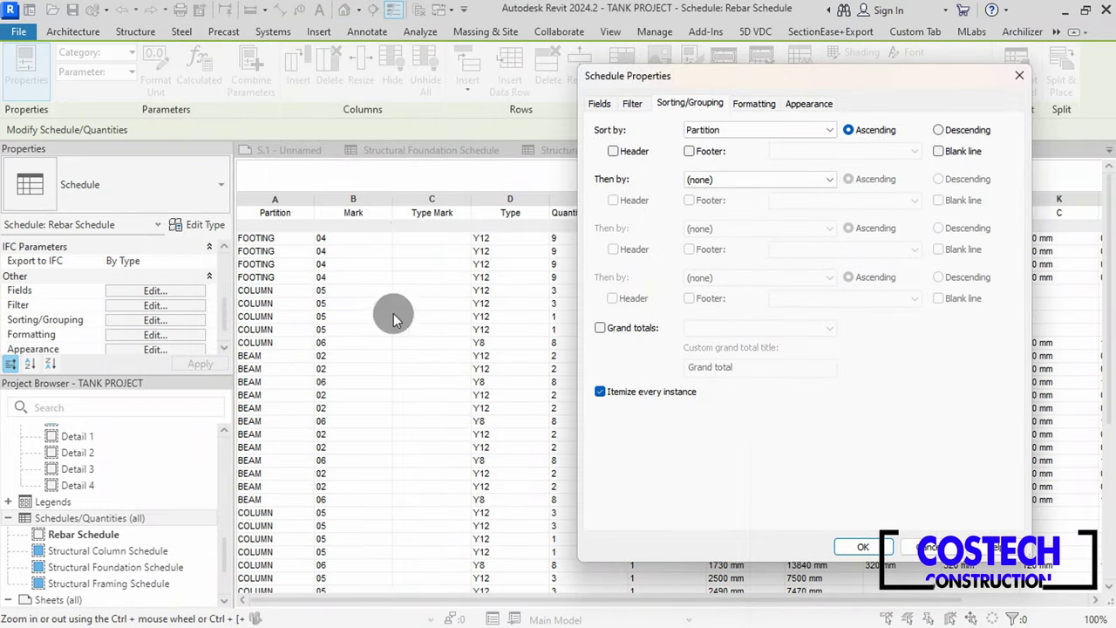
click(787, 181)
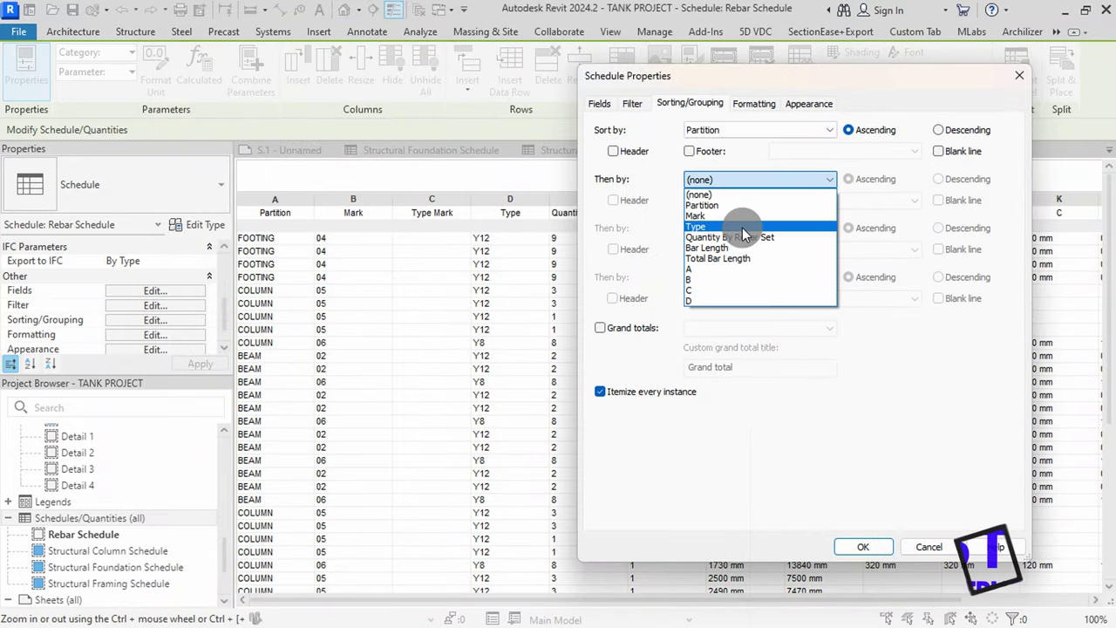
click(698, 215)
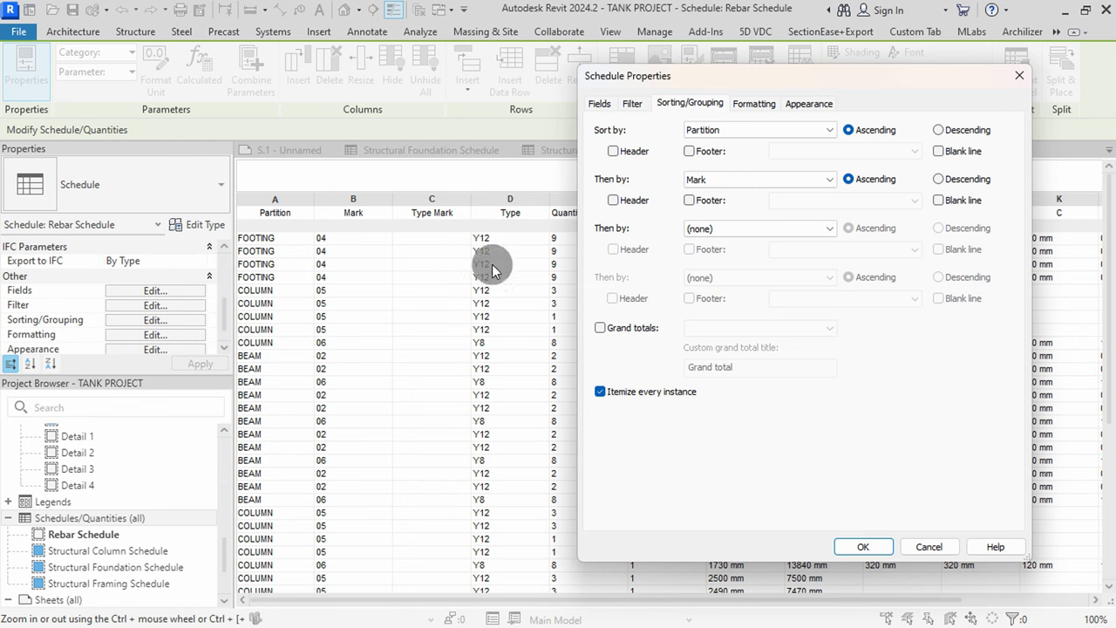
Add Bar Length and A as third and fourth sort fields and apply
drag(782, 82, 341, 59)
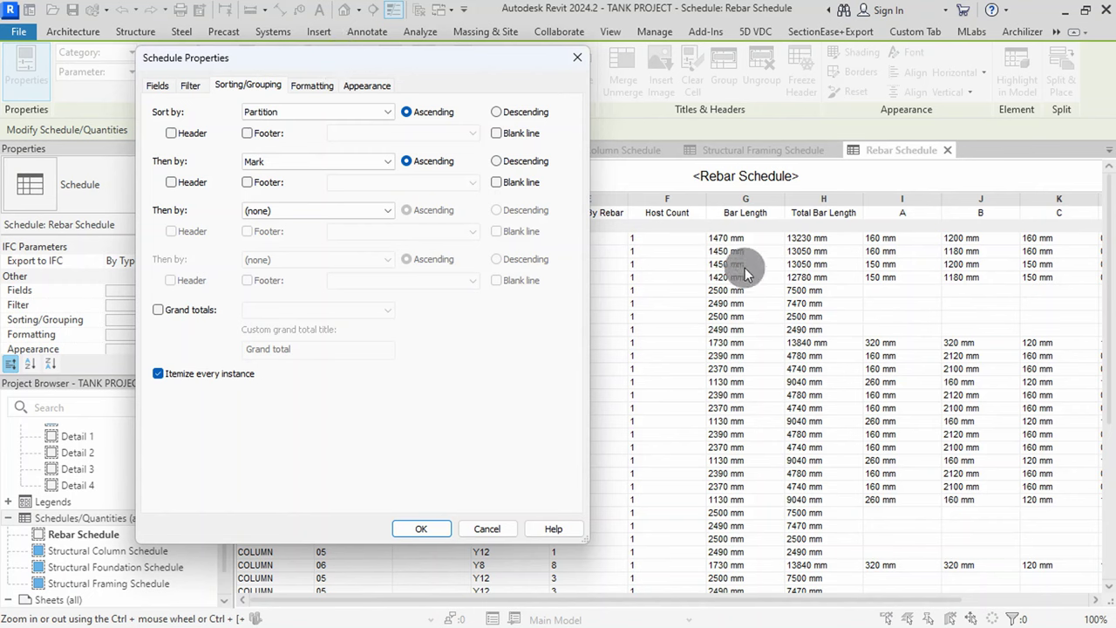
click(326, 205)
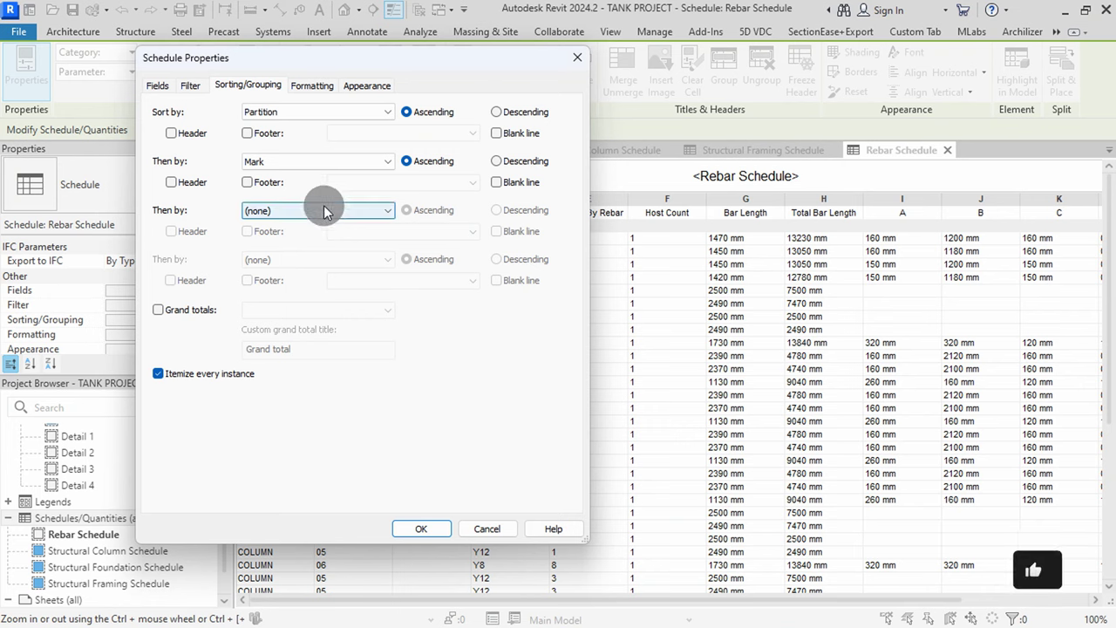
click(295, 278)
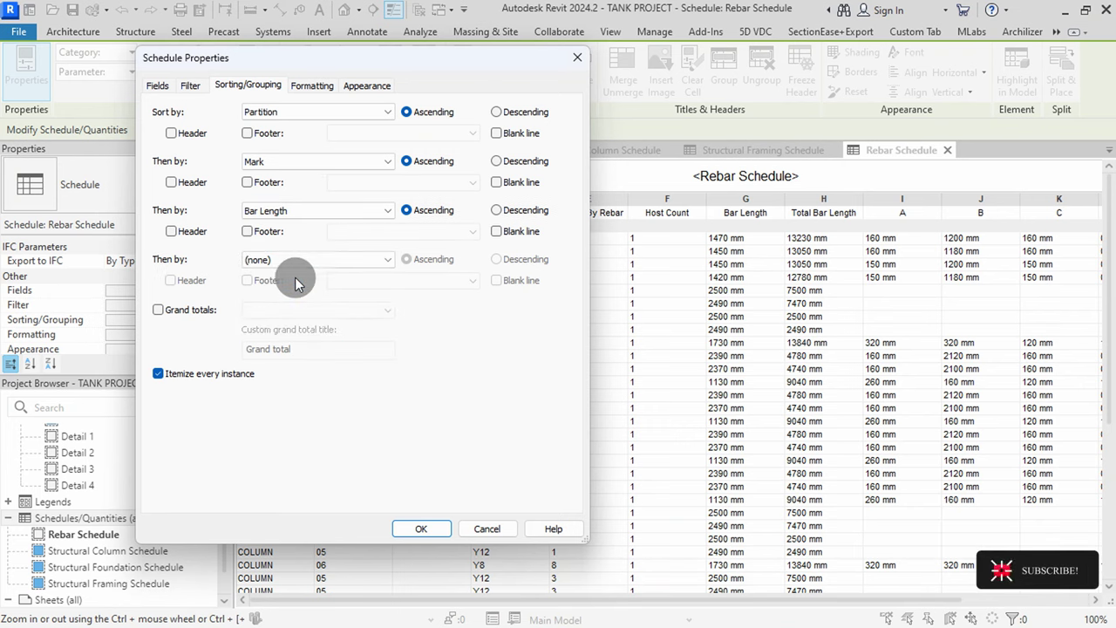
click(299, 259)
click(279, 349)
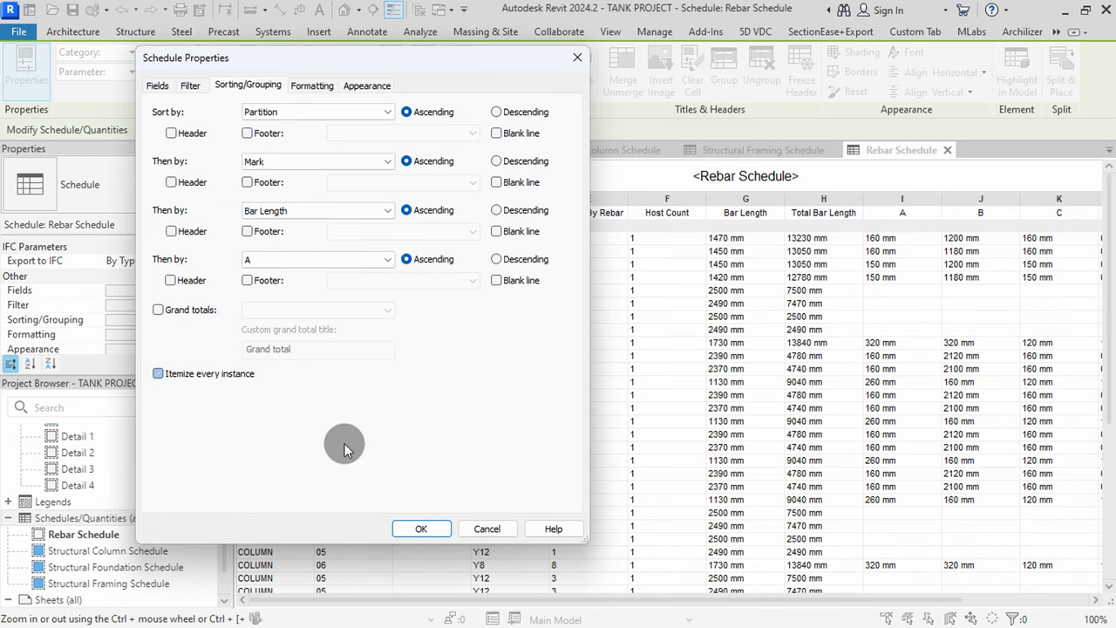
click(423, 528)
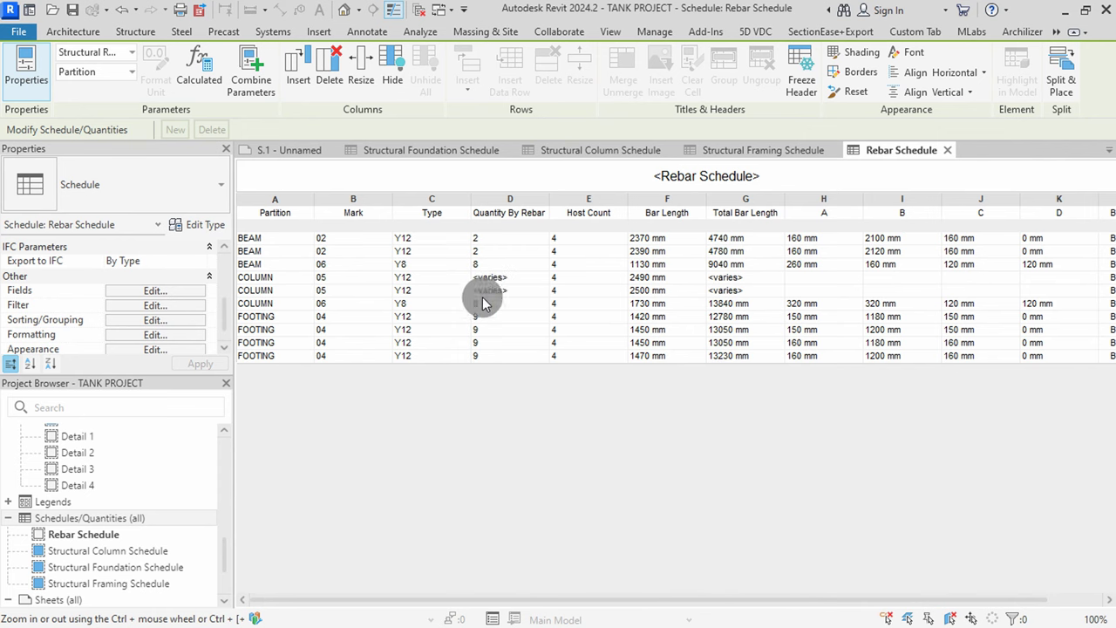
Sort the Rebar Schedule third by Quantity By Rebar Set and fourth by Bar Length
click(155, 320)
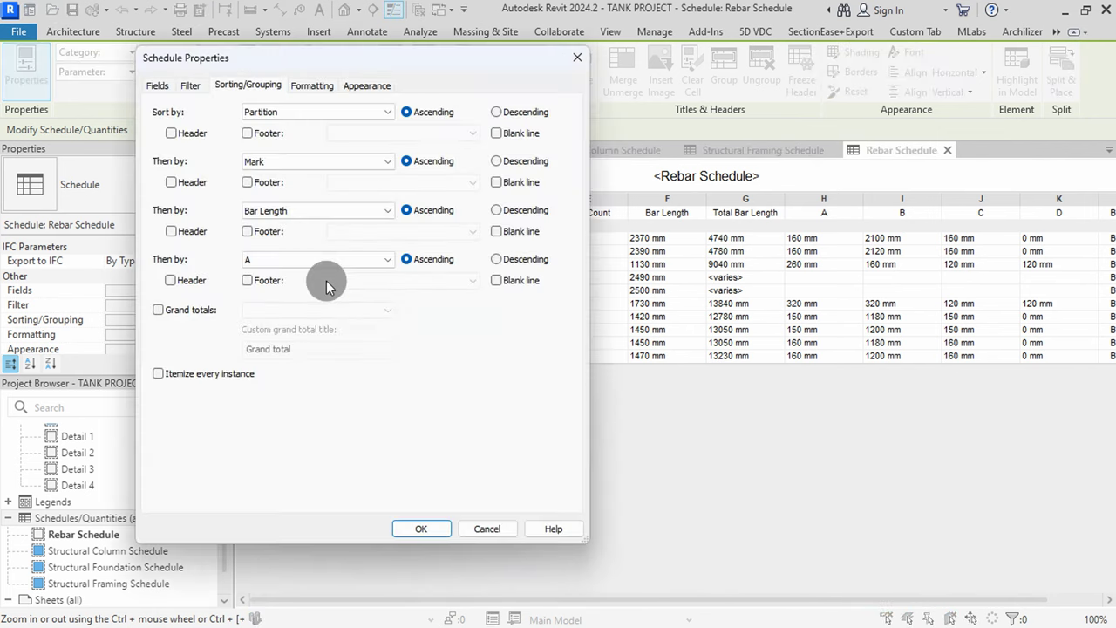
click(335, 217)
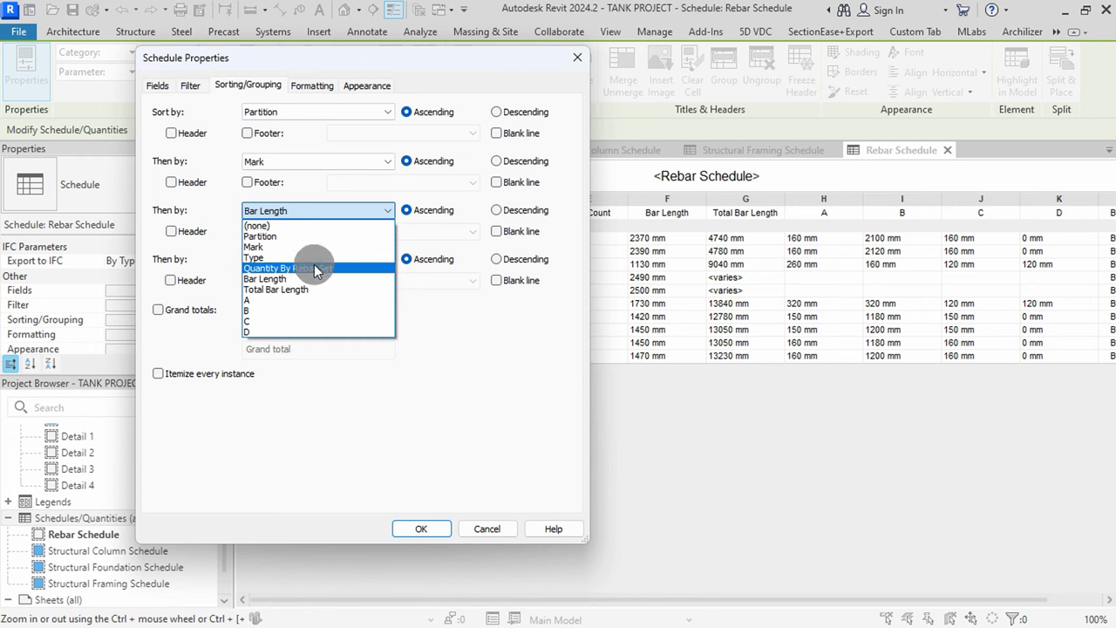
click(314, 264)
click(422, 529)
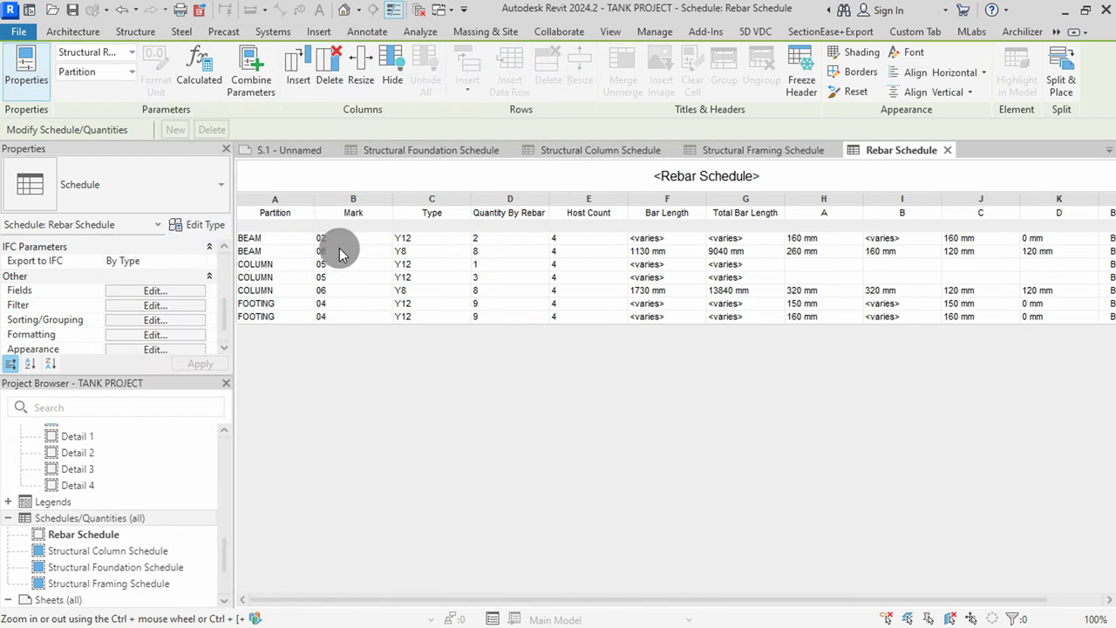
click(155, 320)
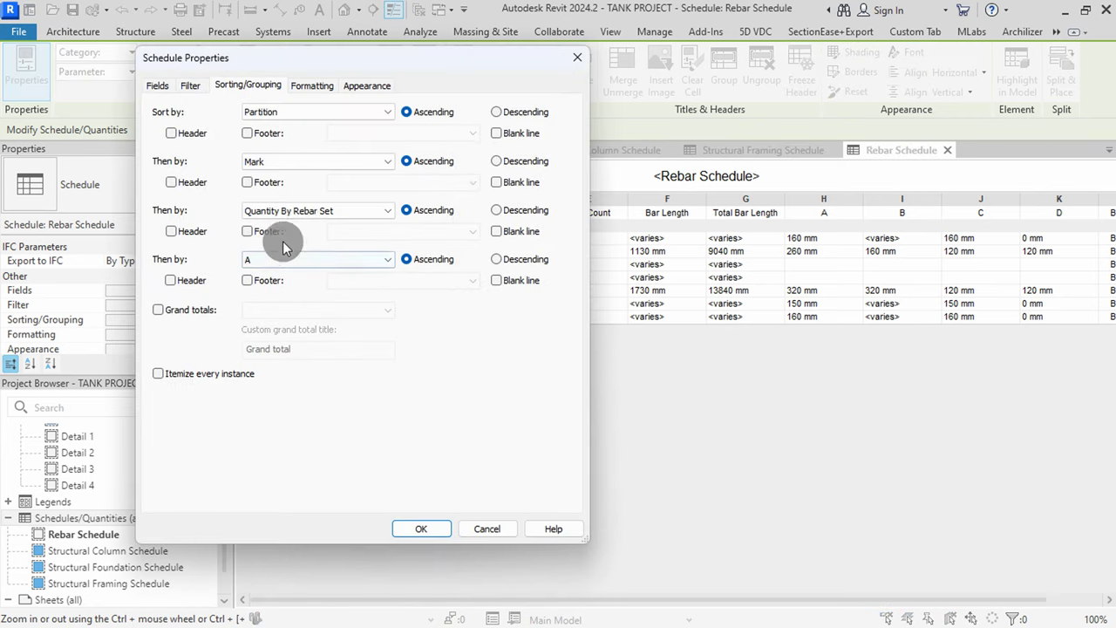
click(299, 259)
click(288, 320)
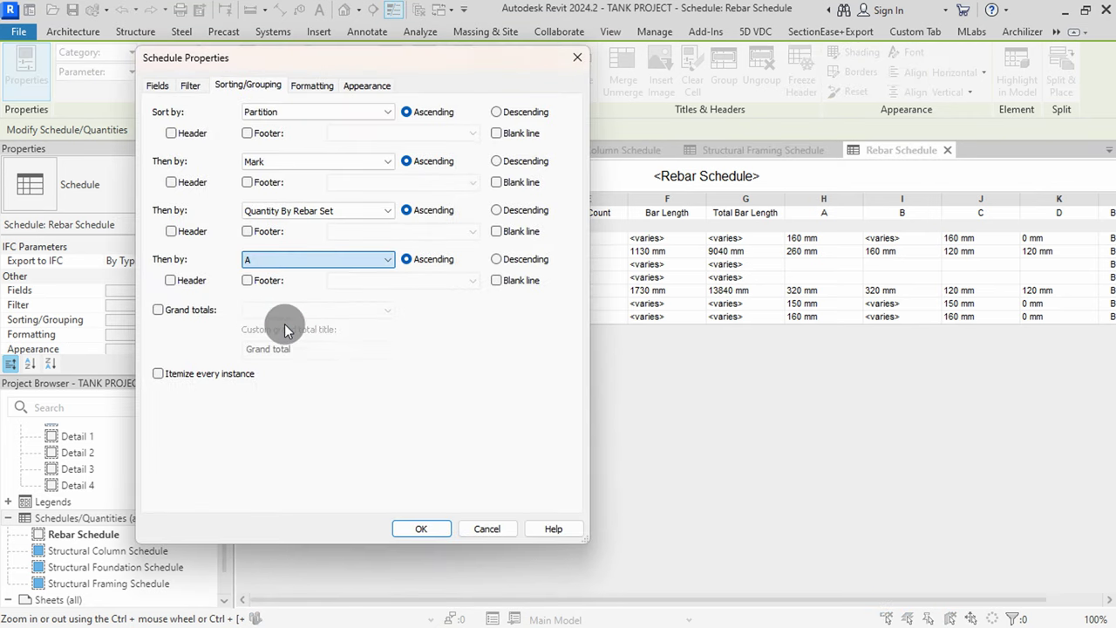
click(420, 529)
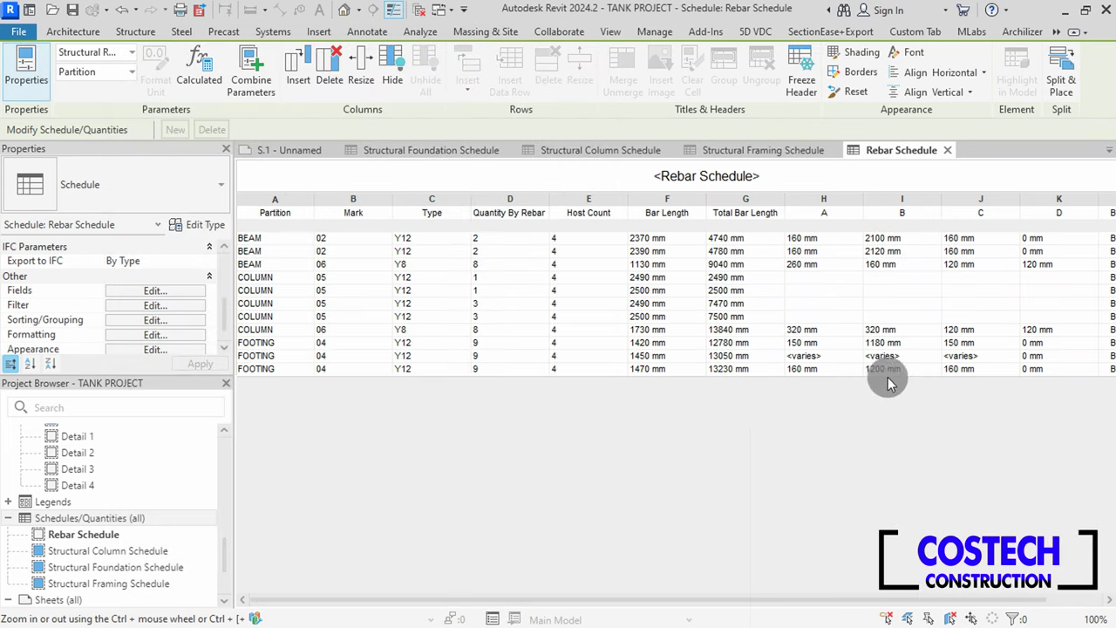
Change the Rebar Schedule's second sort field from Mark to A
click(161, 339)
click(247, 85)
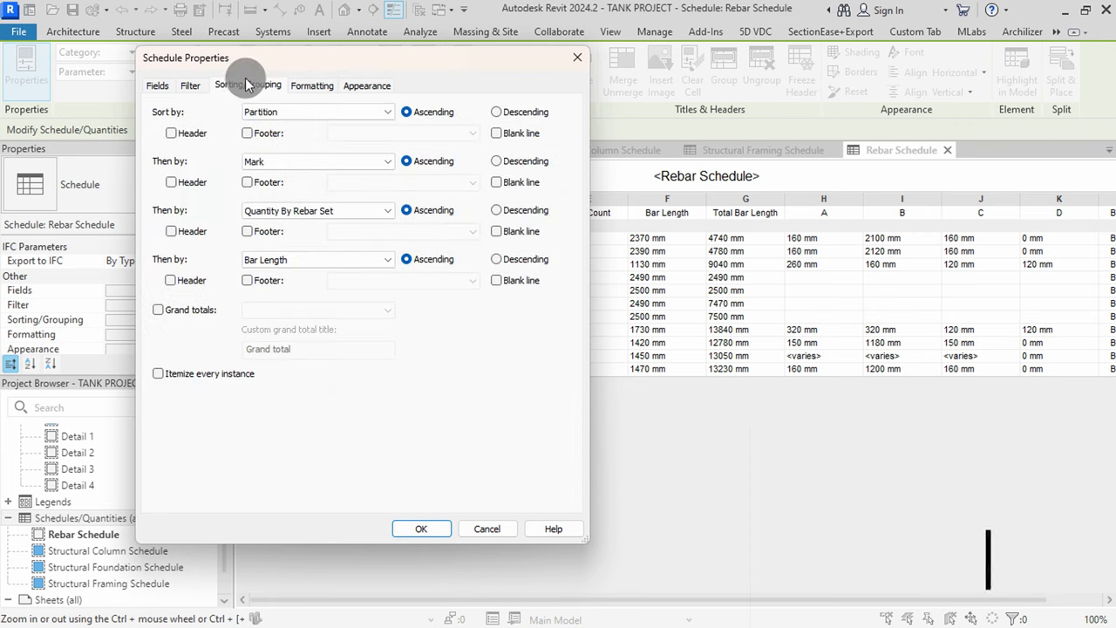
click(341, 166)
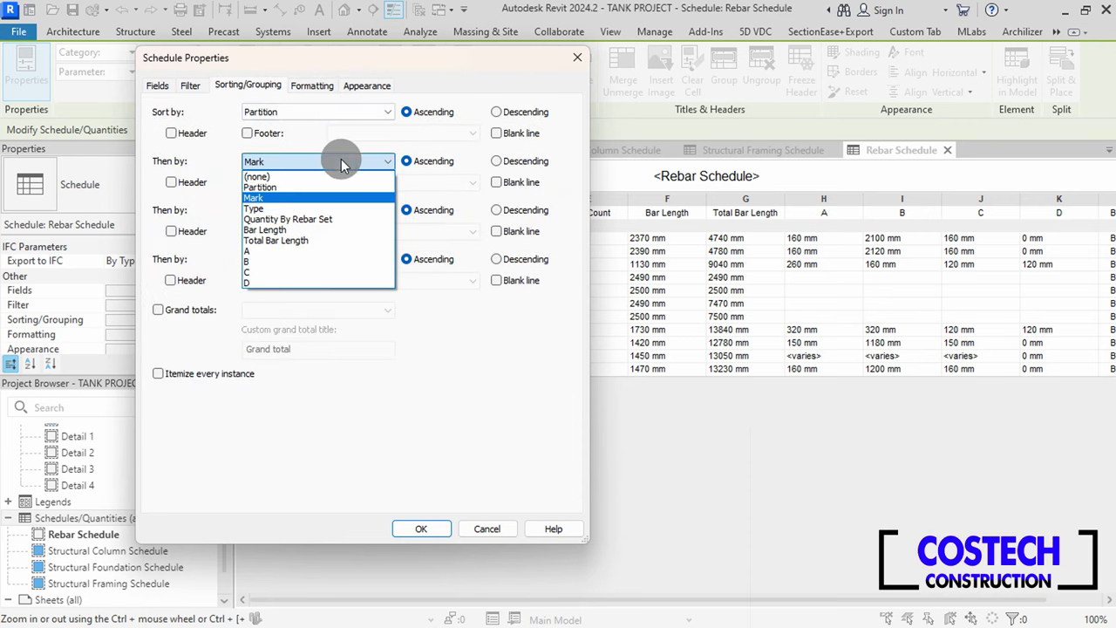
click(270, 249)
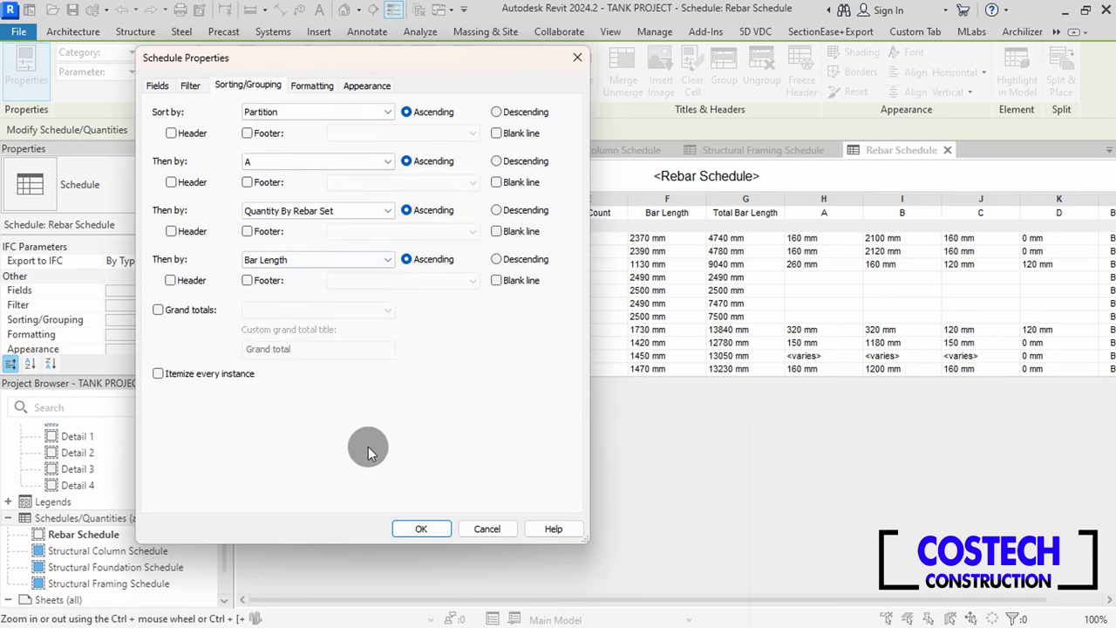
click(421, 529)
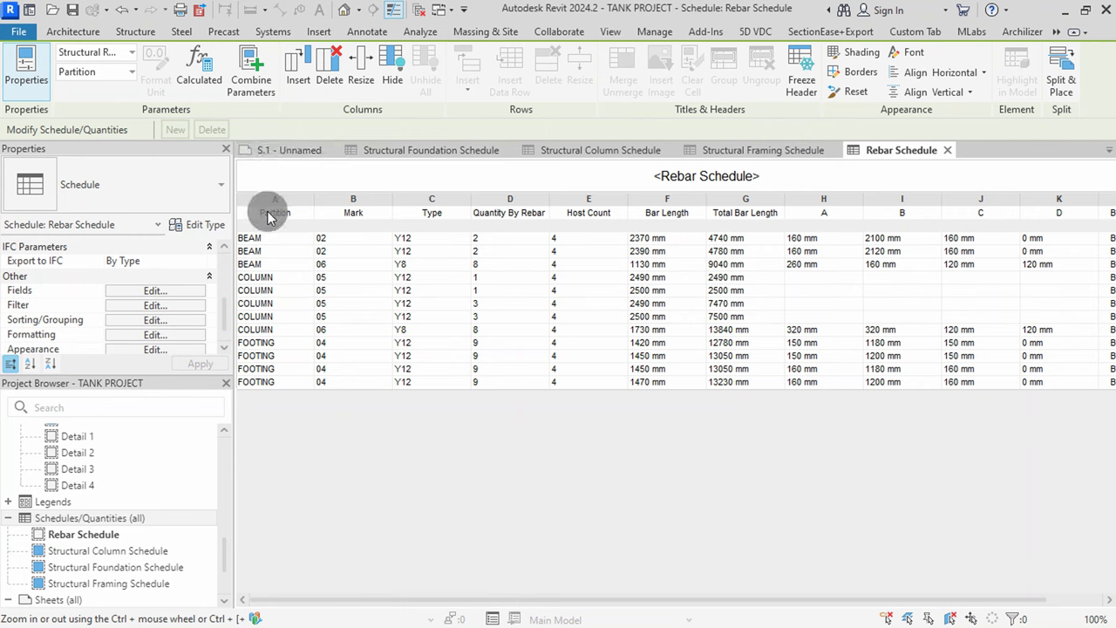
Add the Shape field to the Rebar Schedule, then return to sheet S.1
click(160, 295)
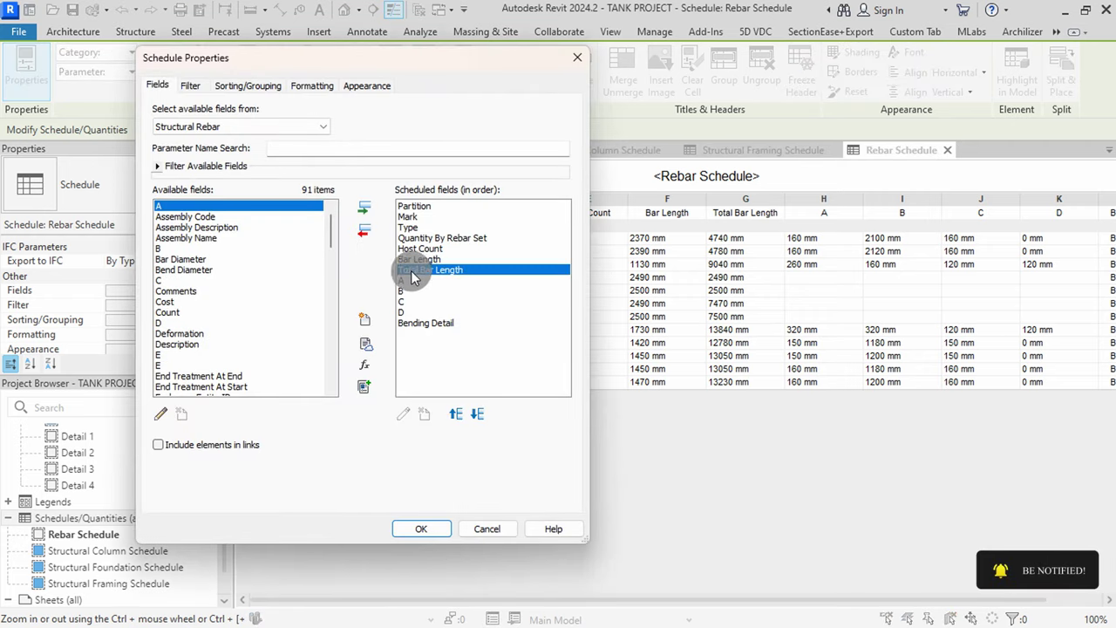
scroll(228, 295, down, 10)
scroll(230, 297, down, 8)
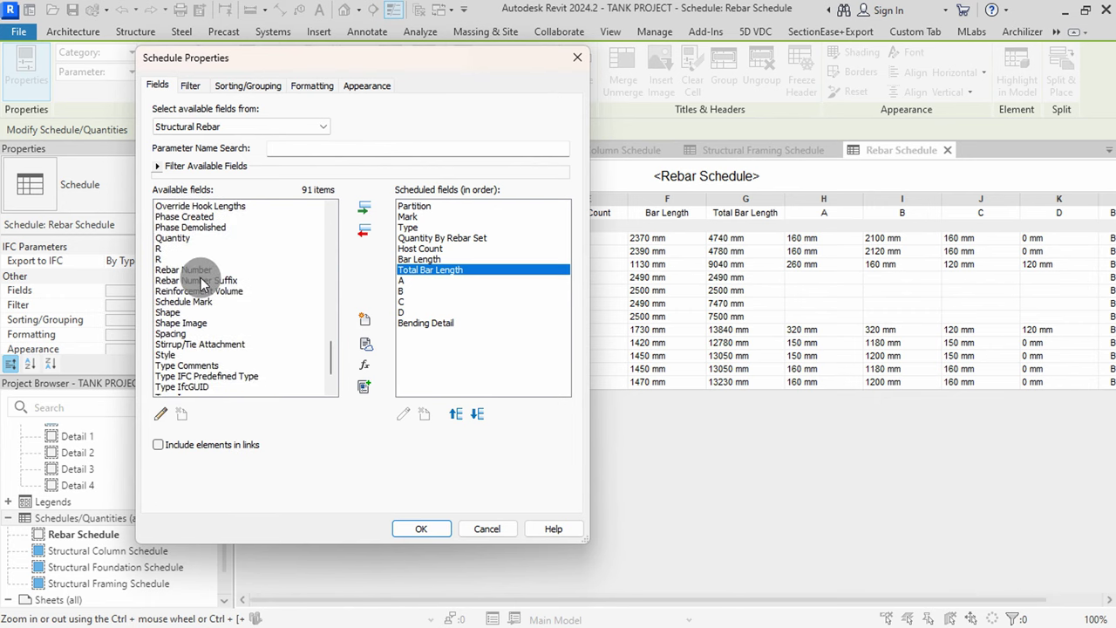
click(185, 312)
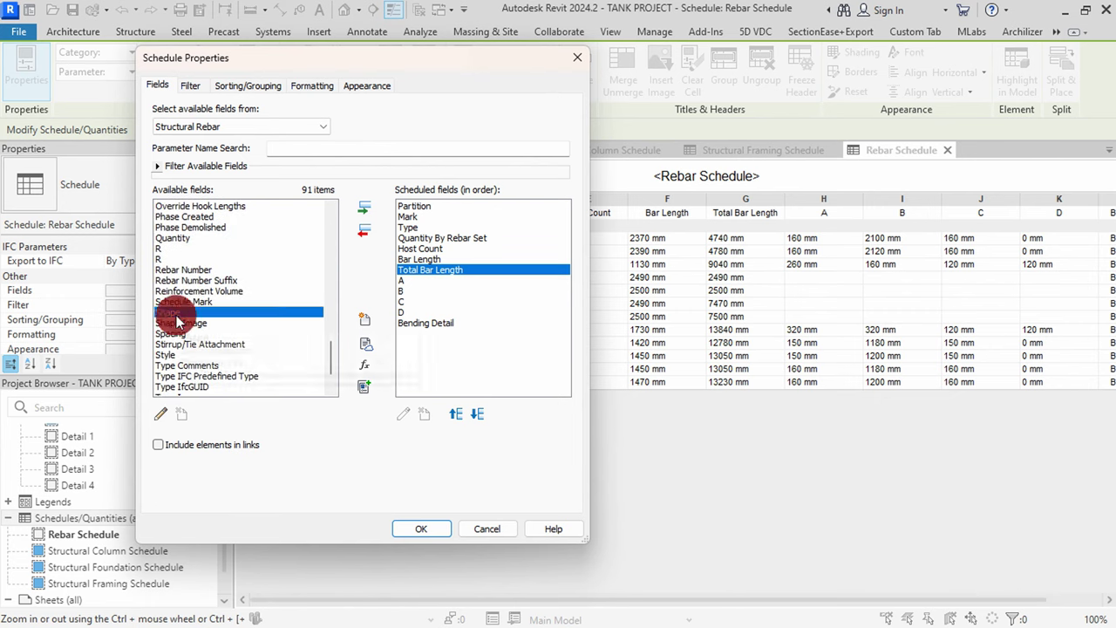
click(365, 209)
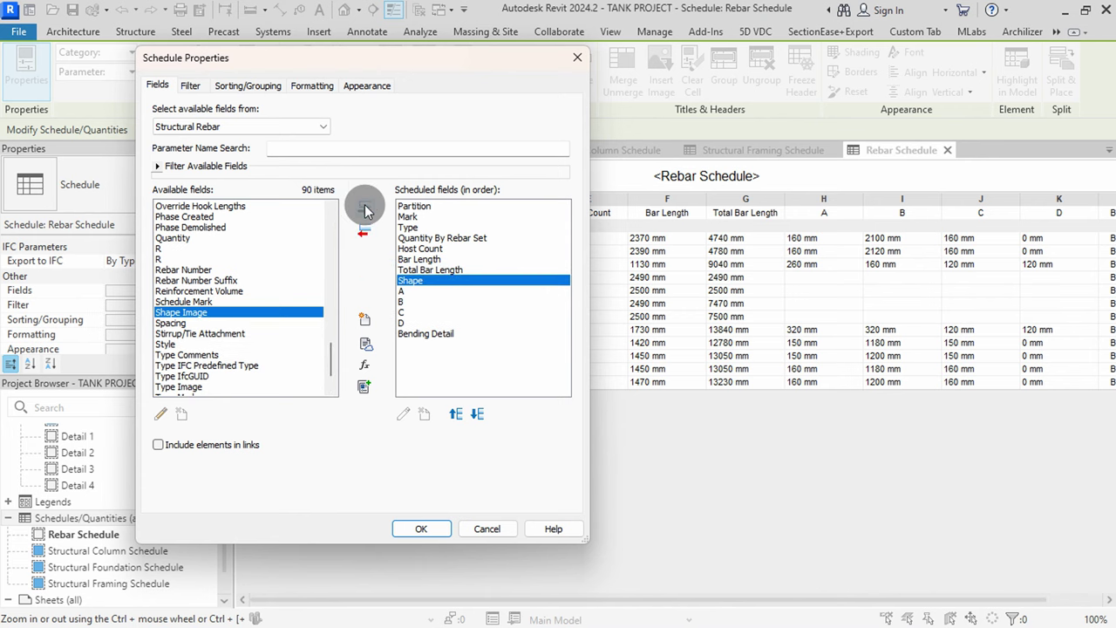
click(422, 529)
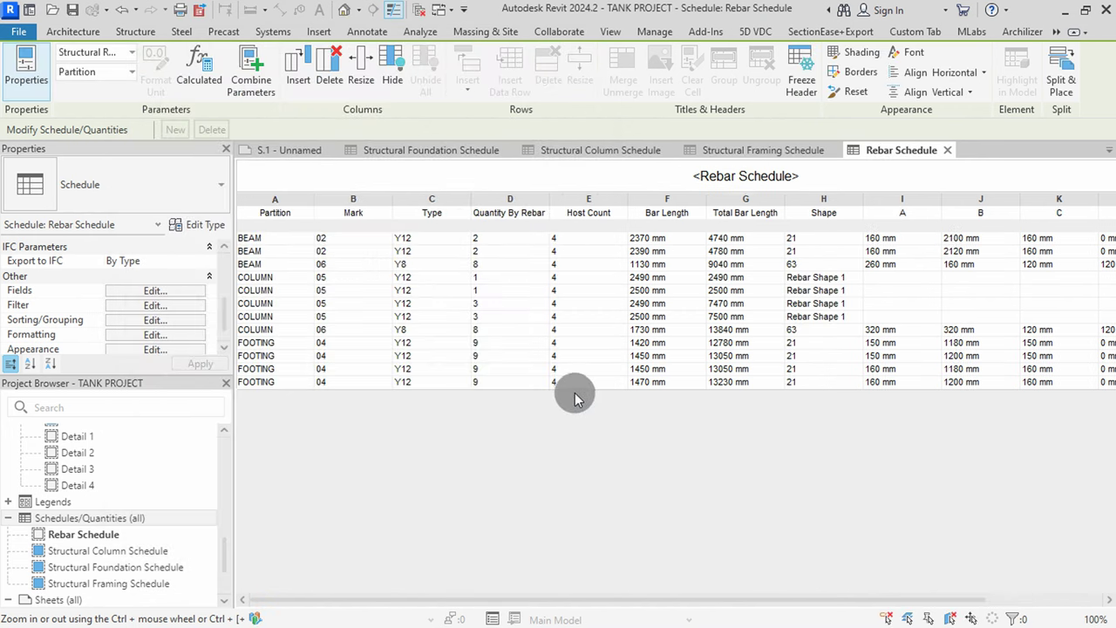
scroll(638, 568, right, 1)
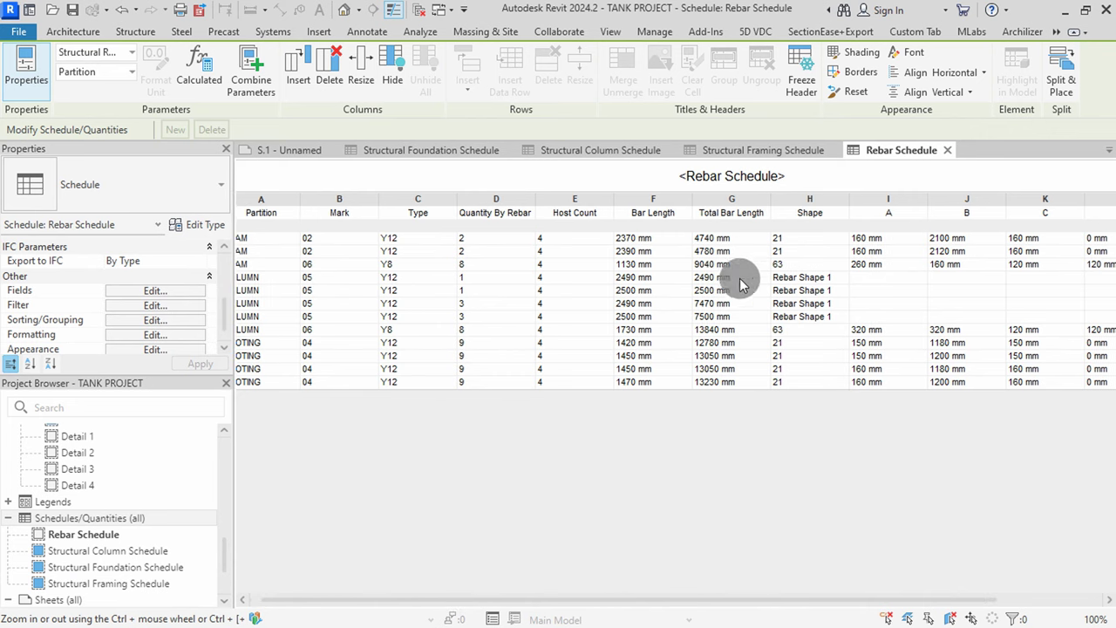
click(288, 150)
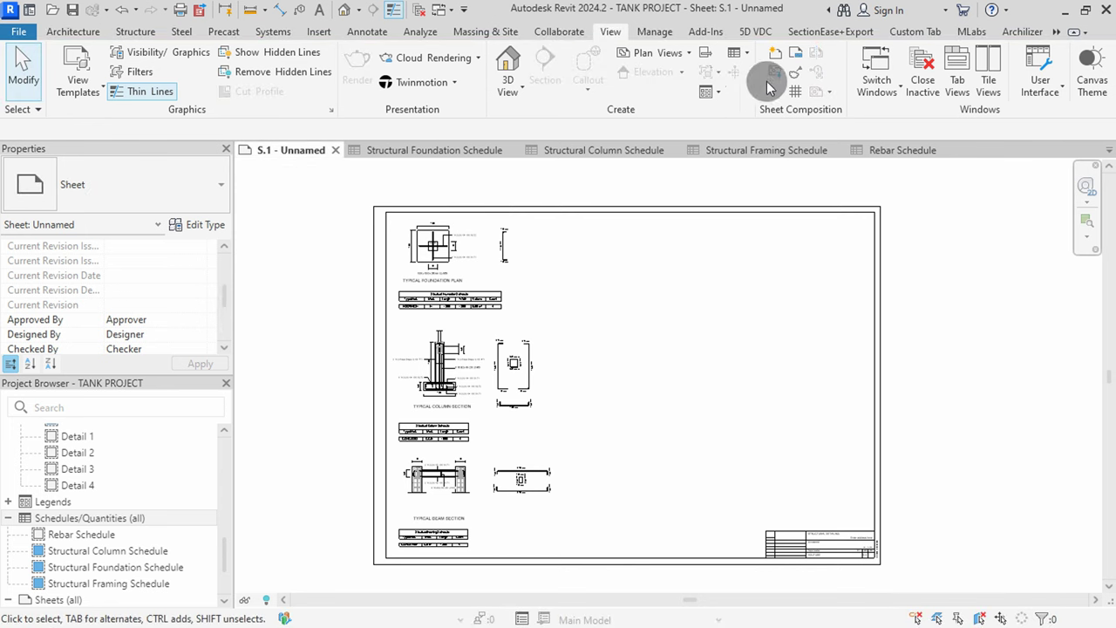
Place the Rebar Schedule on sheet S.1 and move it beside the typical details
click(785, 78)
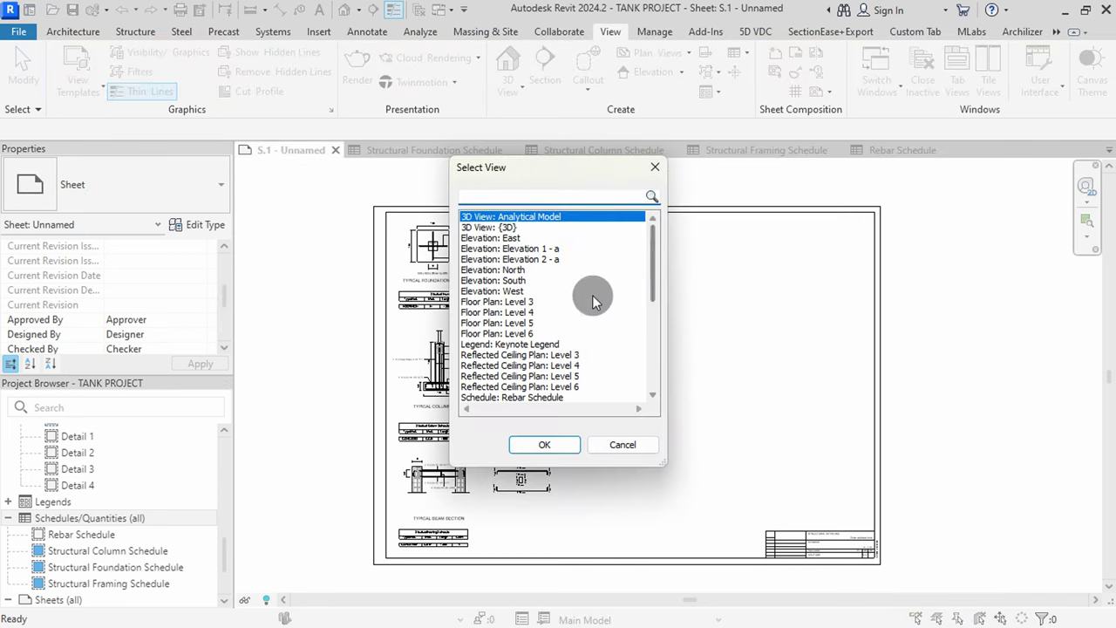
scroll(560, 334, down, 3)
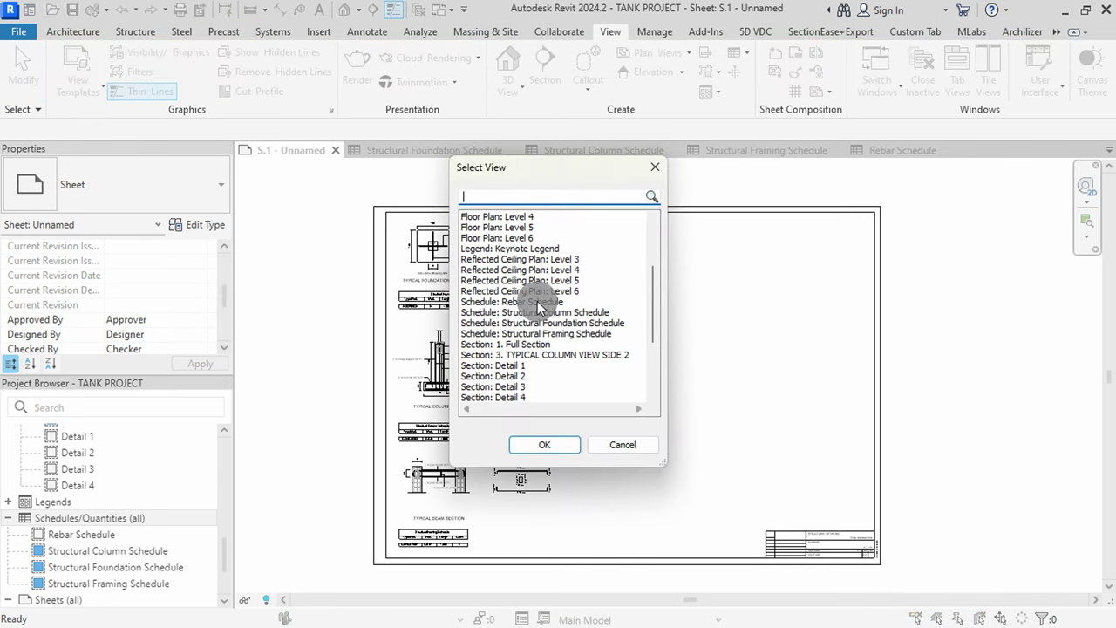
click(539, 301)
click(545, 445)
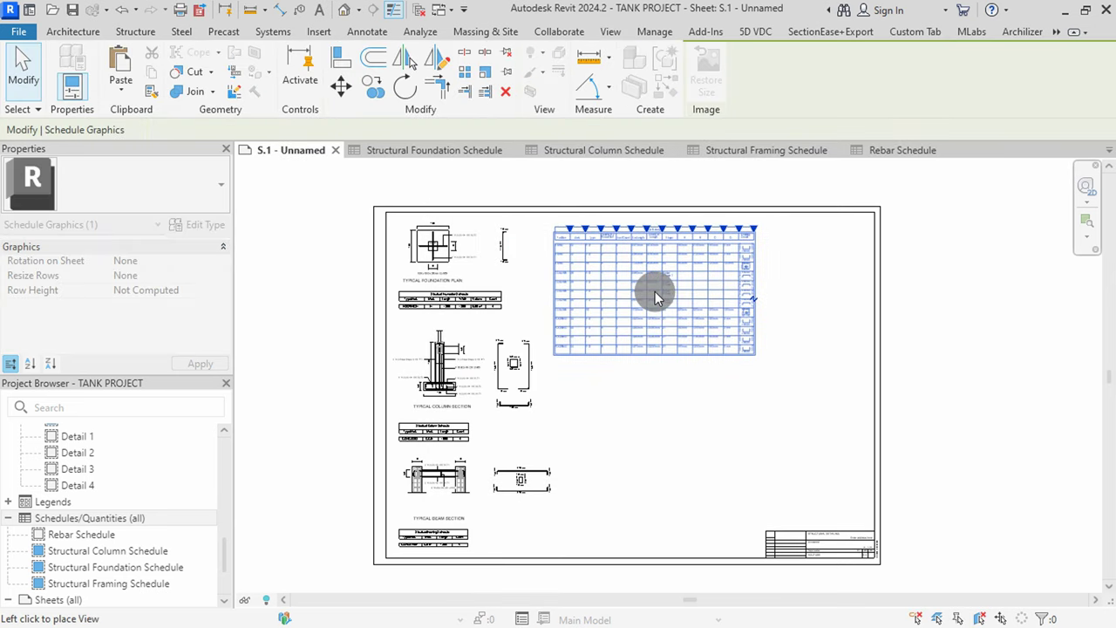
click(663, 289)
click(948, 275)
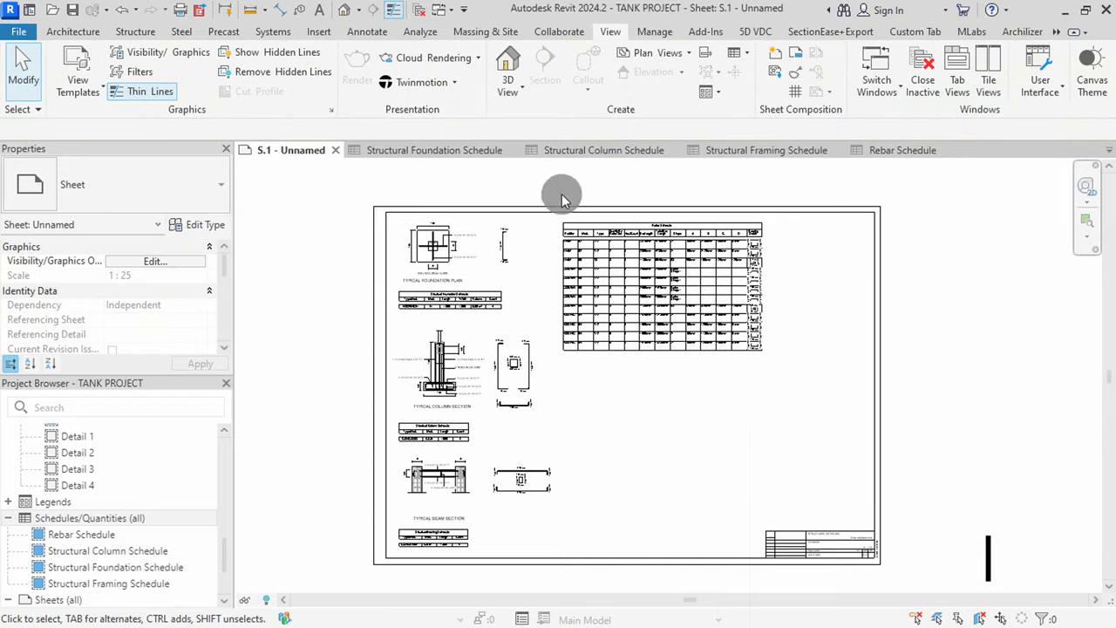
scroll(663, 237, up, 5)
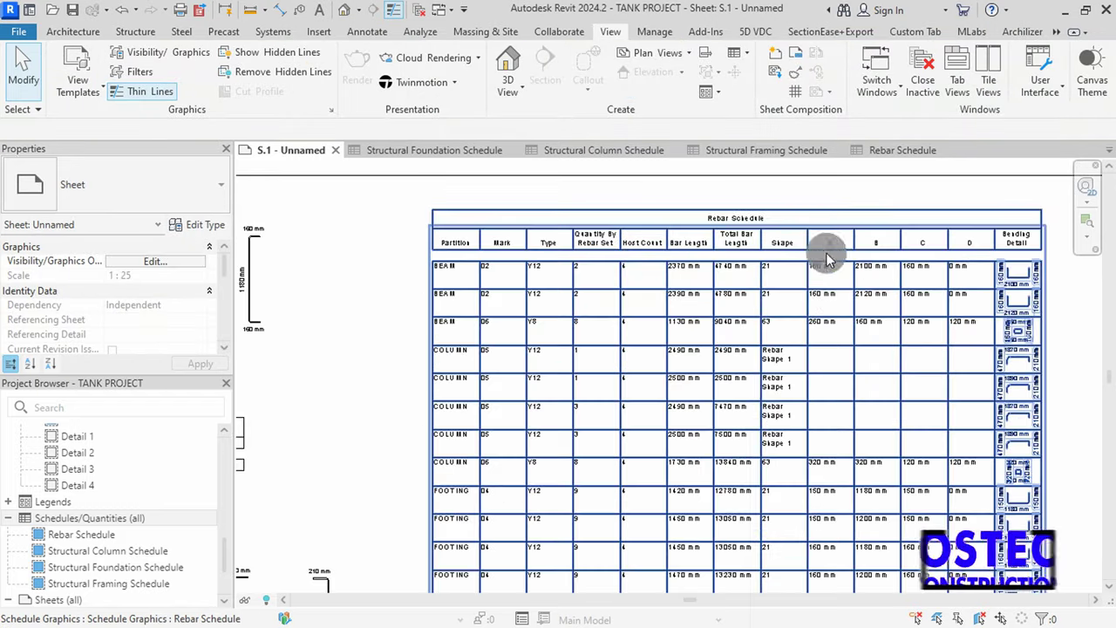
click(812, 240)
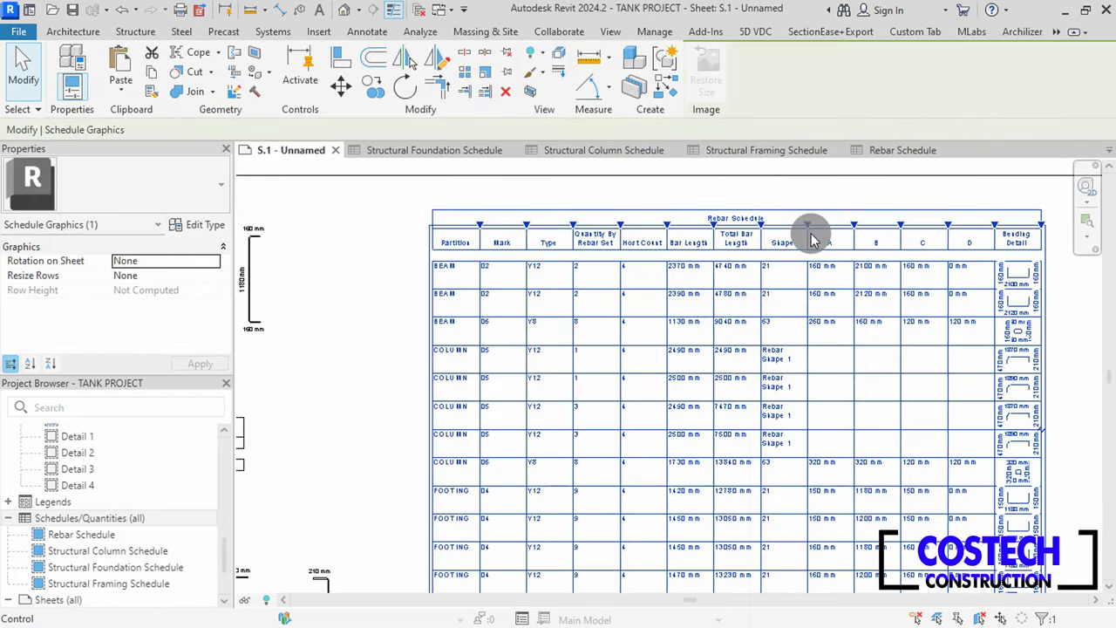
drag(802, 232, 825, 224)
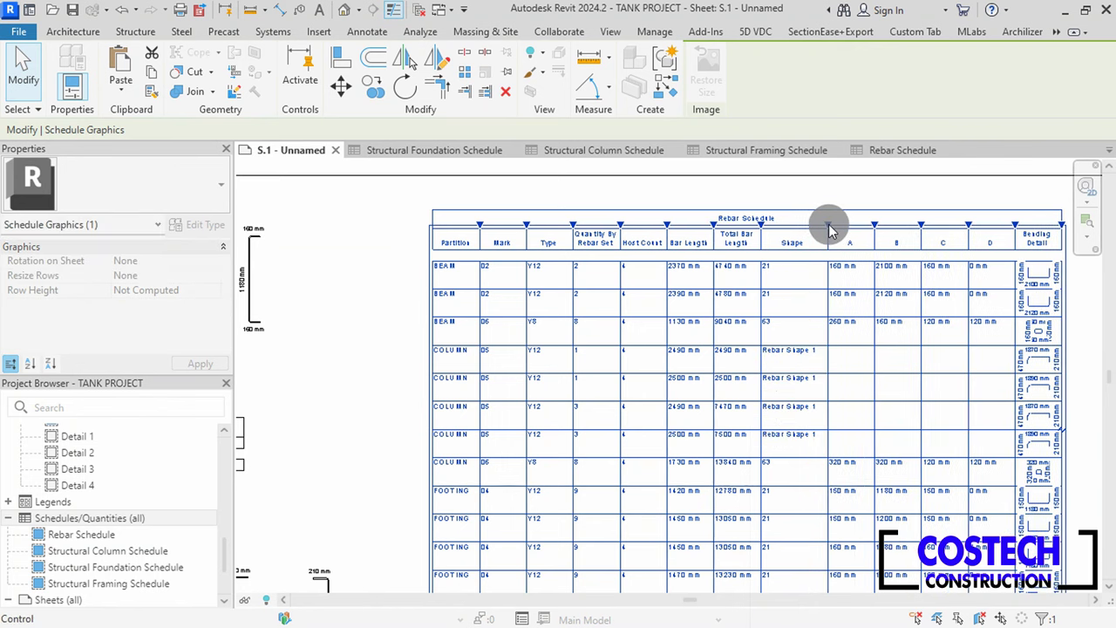
scroll(462, 299, down, 2)
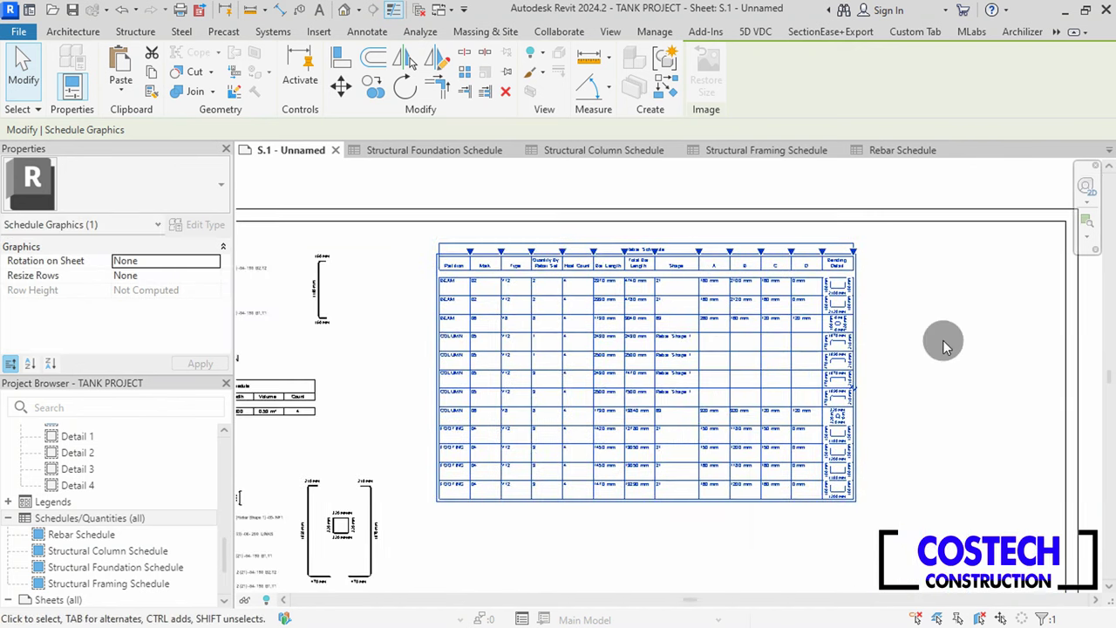
Resize the placed Rebar Schedule's image rows to a row height of 25
click(897, 342)
click(524, 288)
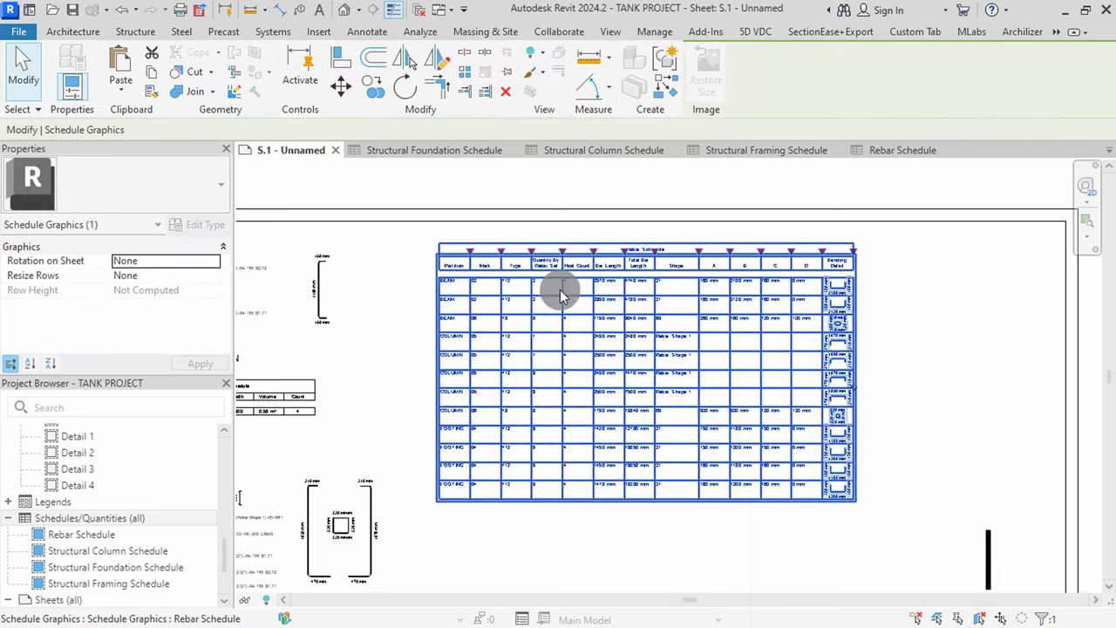
click(218, 275)
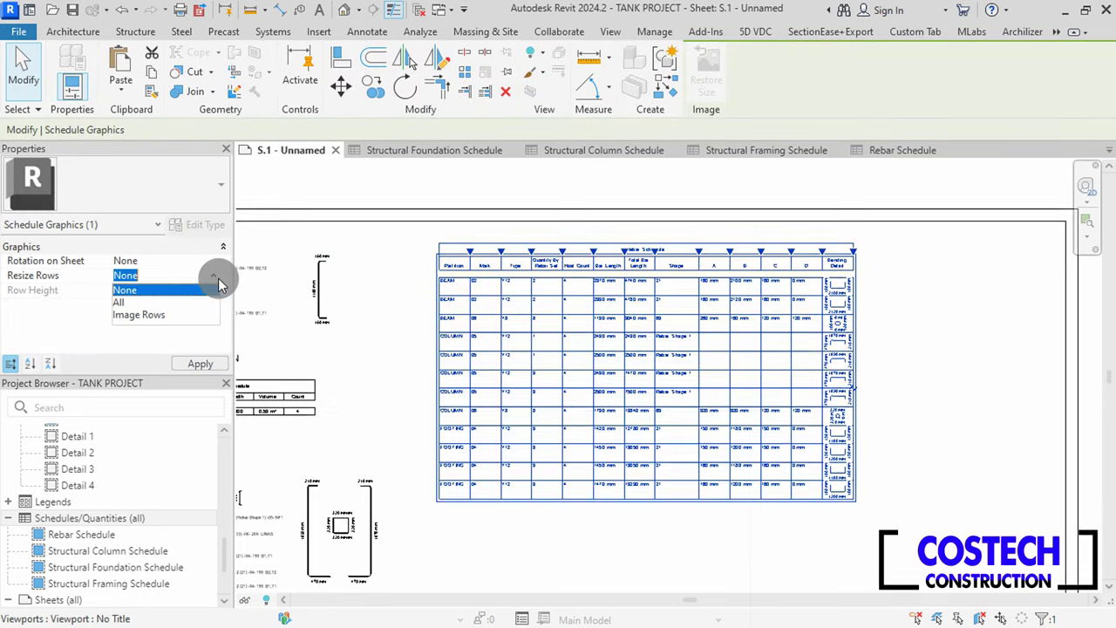
click(155, 311)
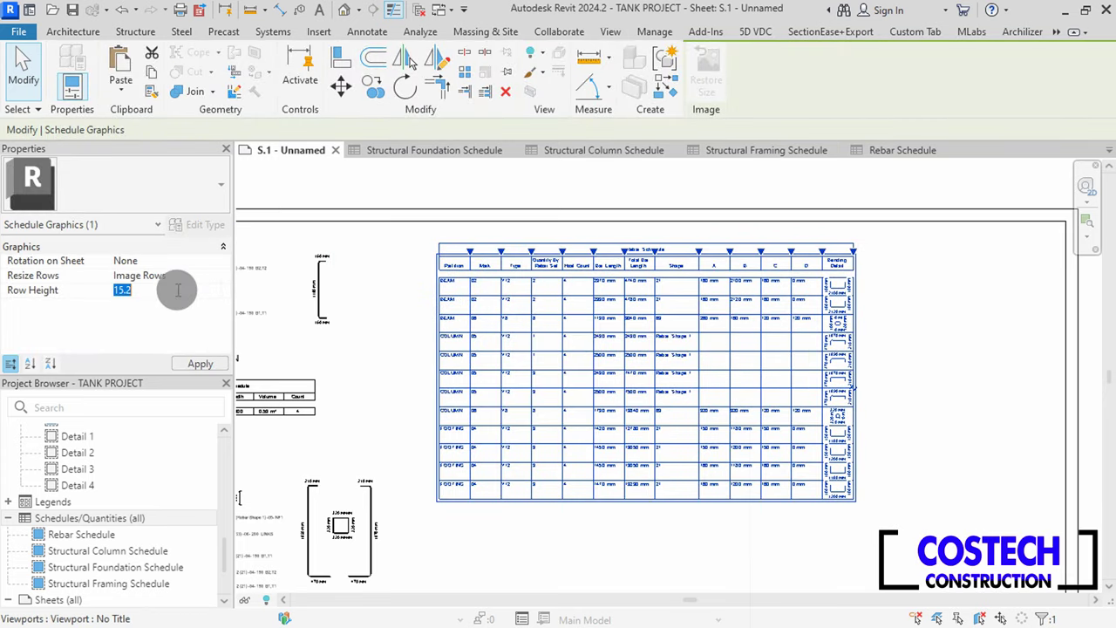
text(25)
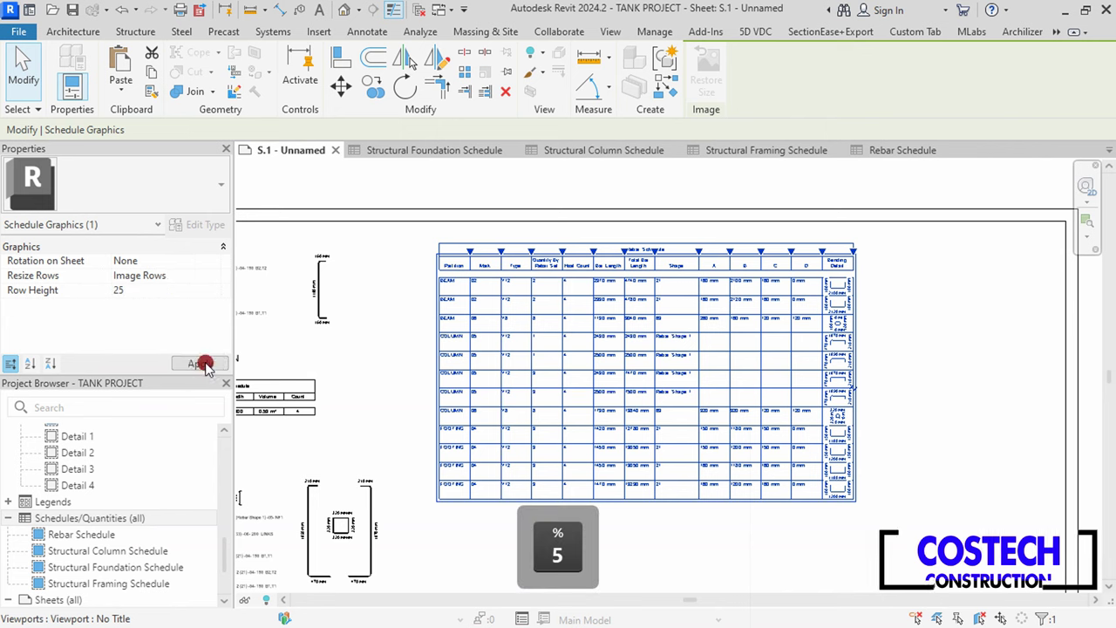
click(200, 363)
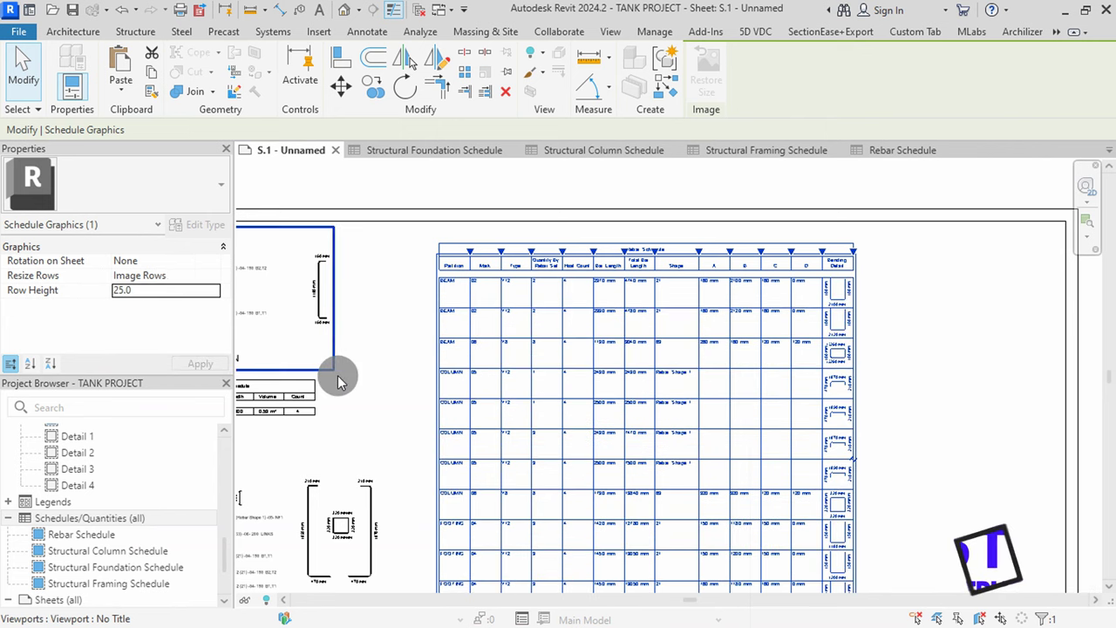
scroll(544, 364, down, 3)
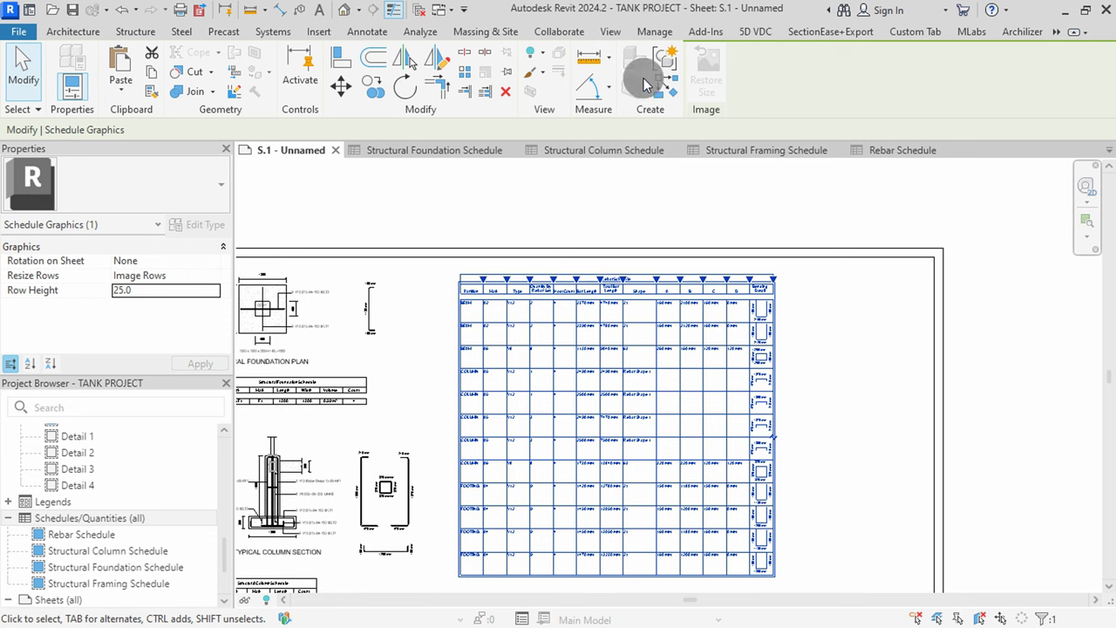
click(535, 219)
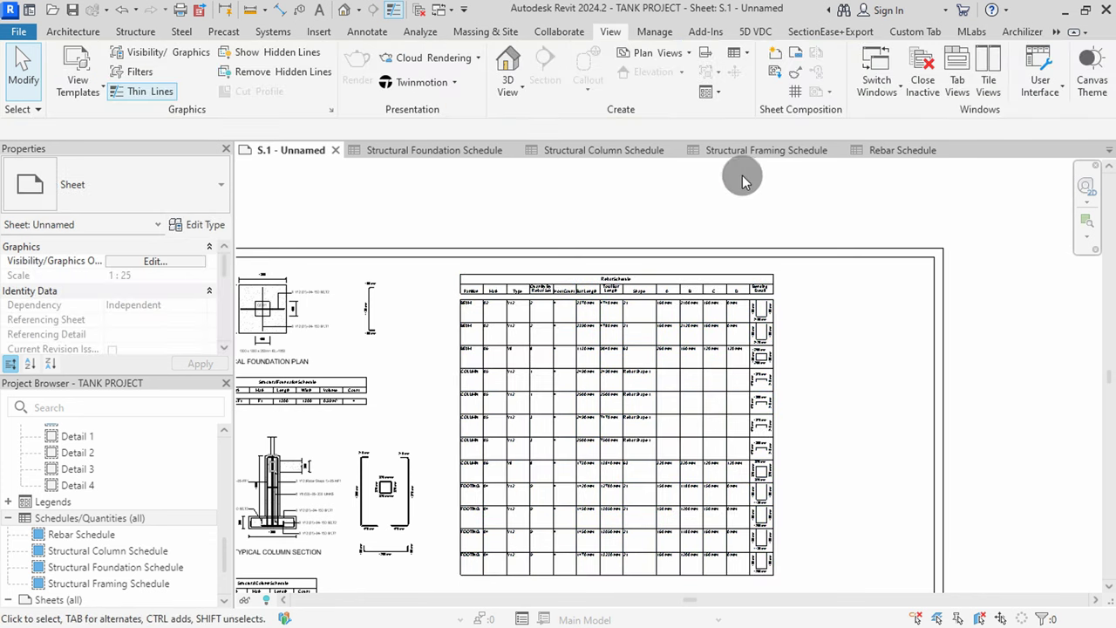
Centre the Rebar Schedule text in columns A to M horizontally and vertically (Middle)
click(901, 152)
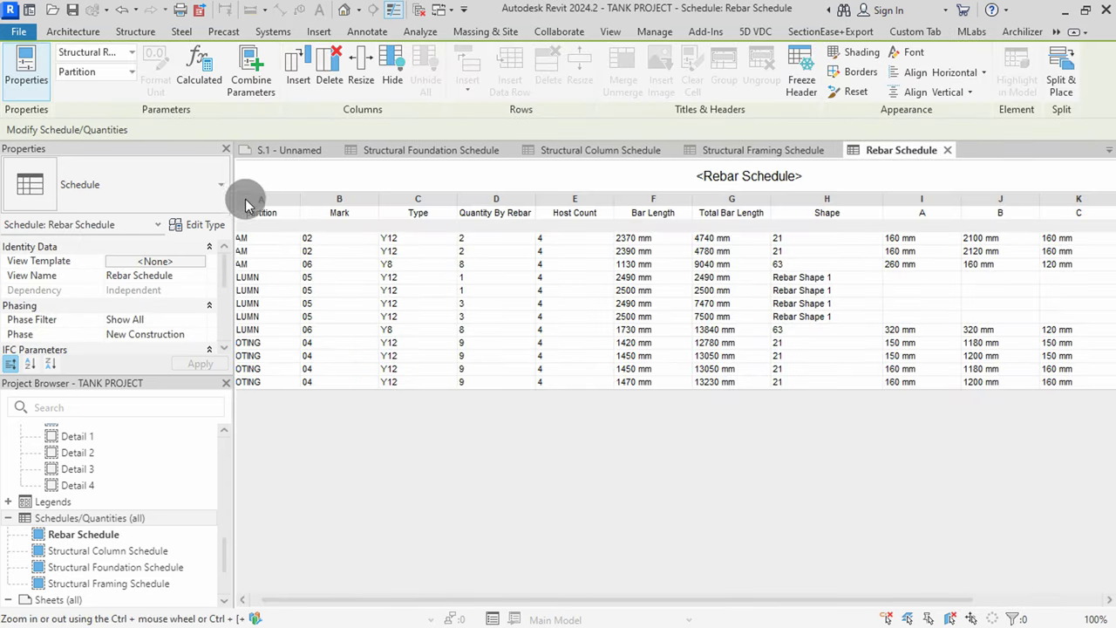
drag(247, 204, 1112, 201)
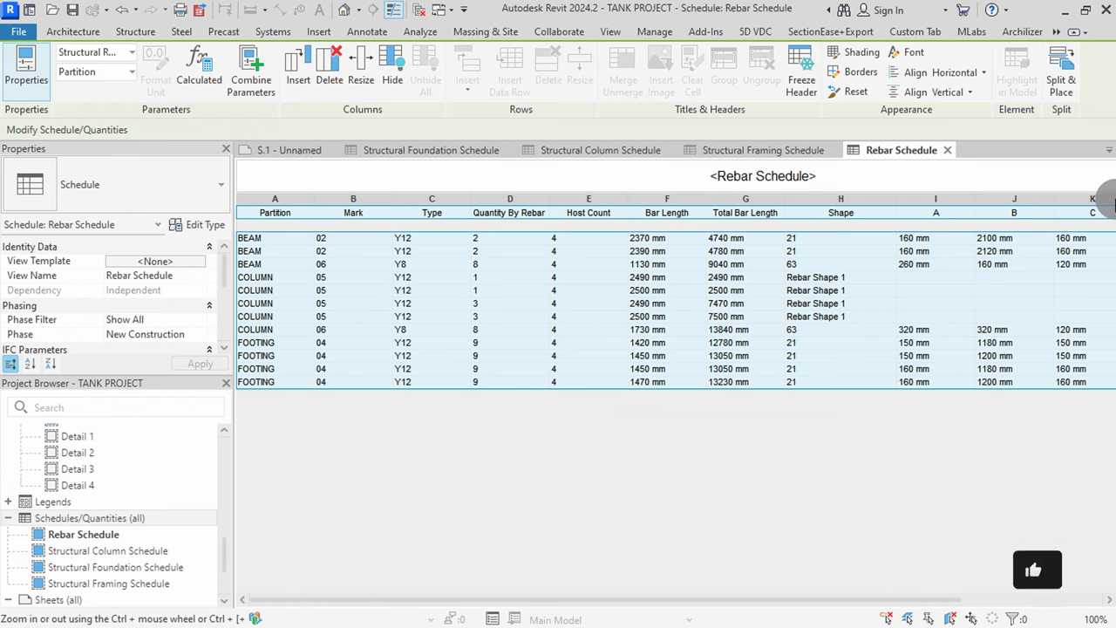
ctrl+scroll(730, 319, down, 2)
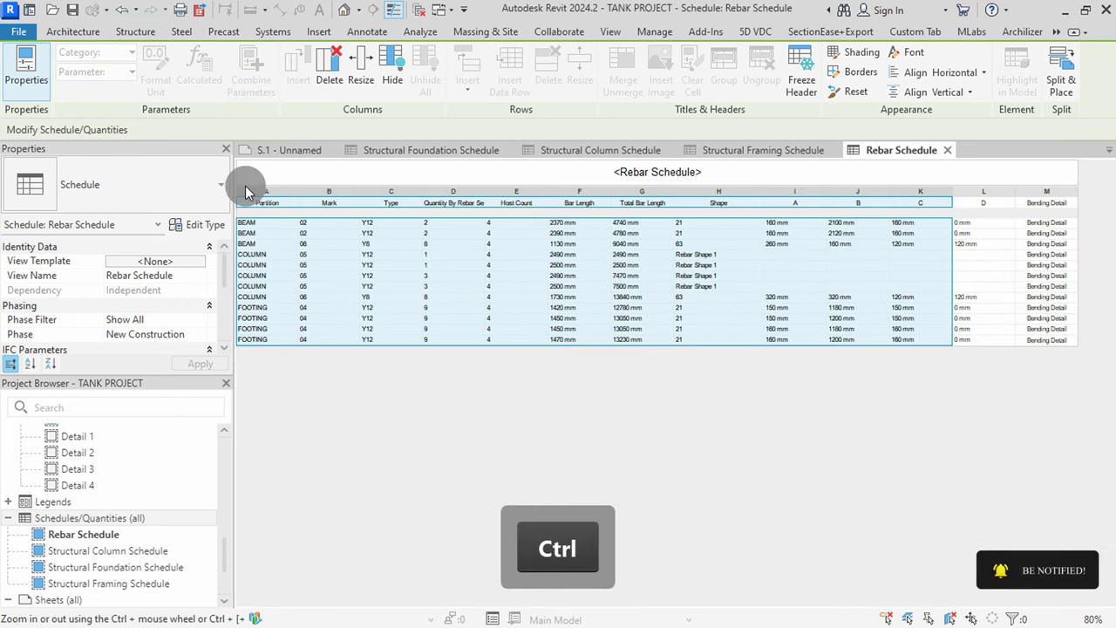
click(247, 195)
drag(305, 194, 1085, 189)
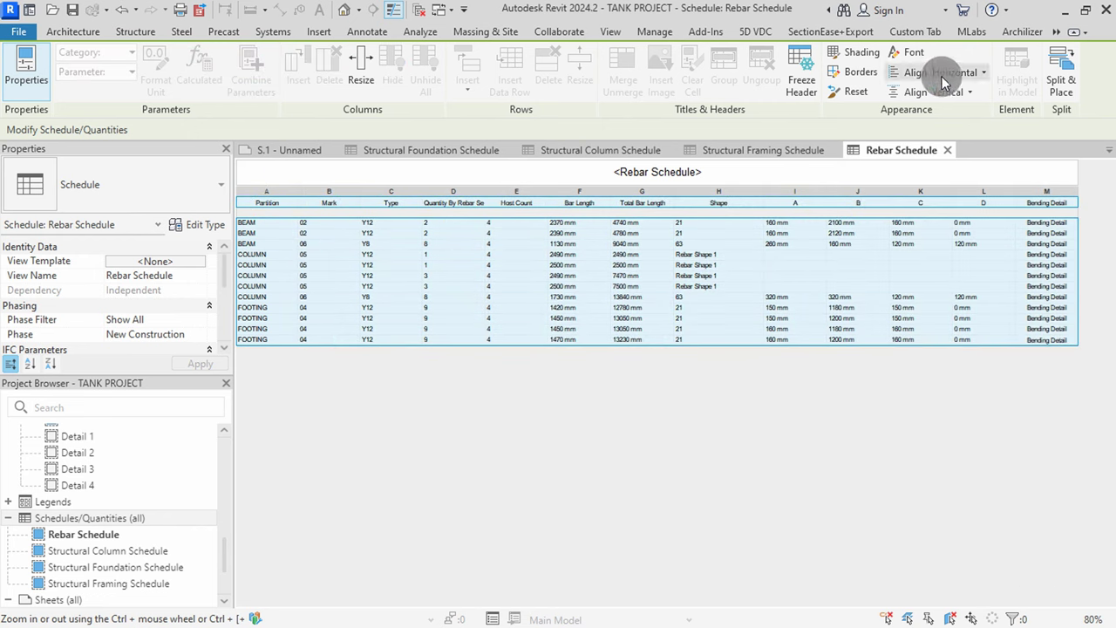
click(927, 129)
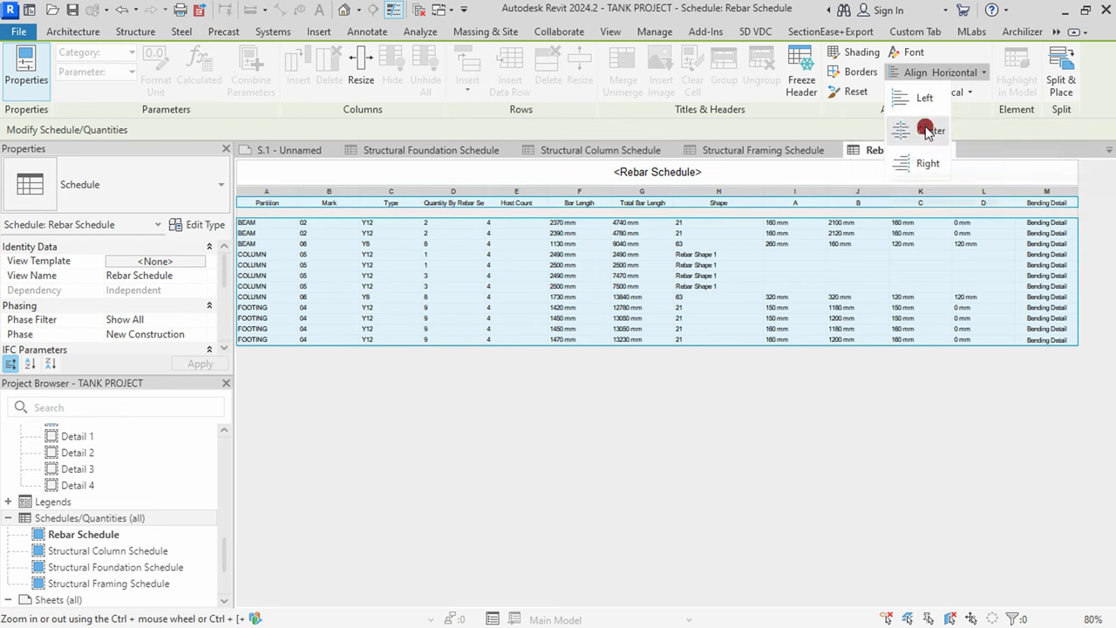
click(933, 94)
click(927, 153)
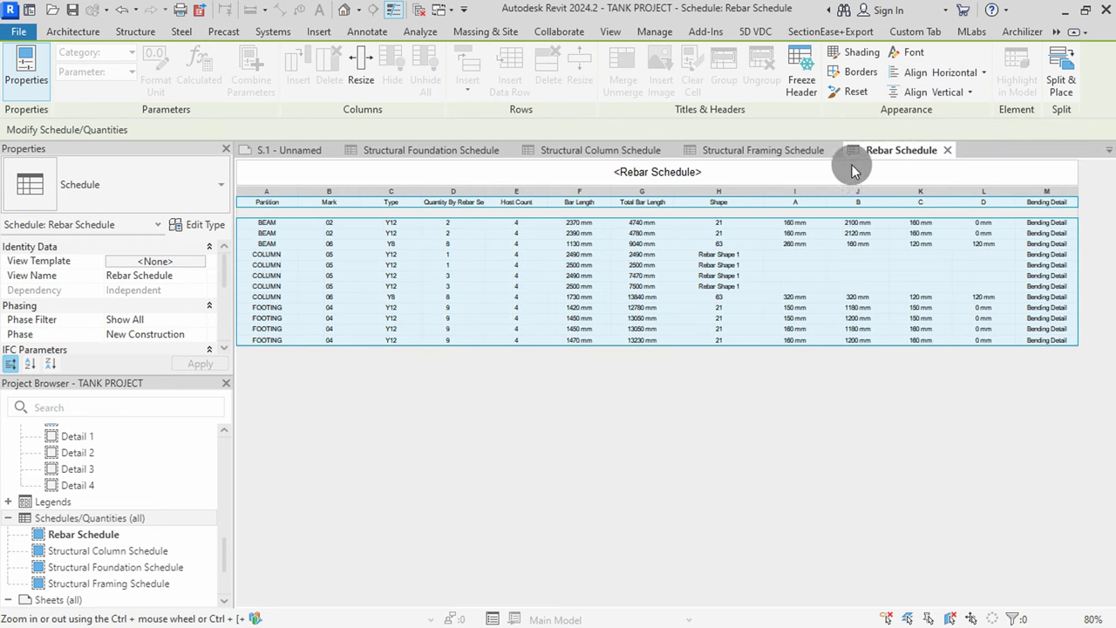
Inspect the placed Rebar Schedule rows on sheet S.1
click(268, 150)
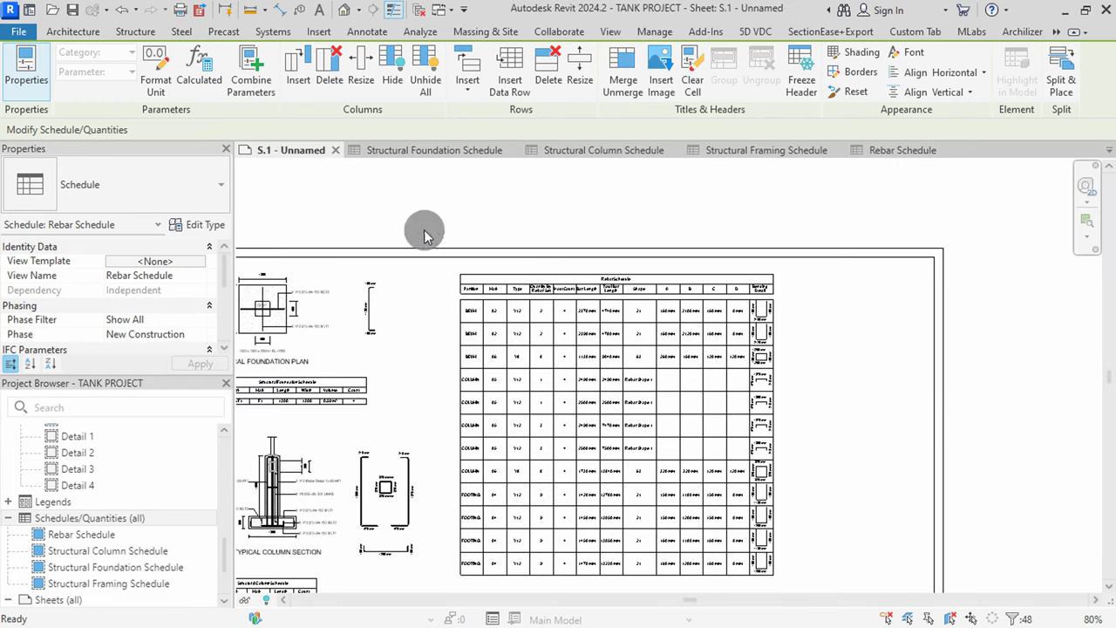
click(553, 361)
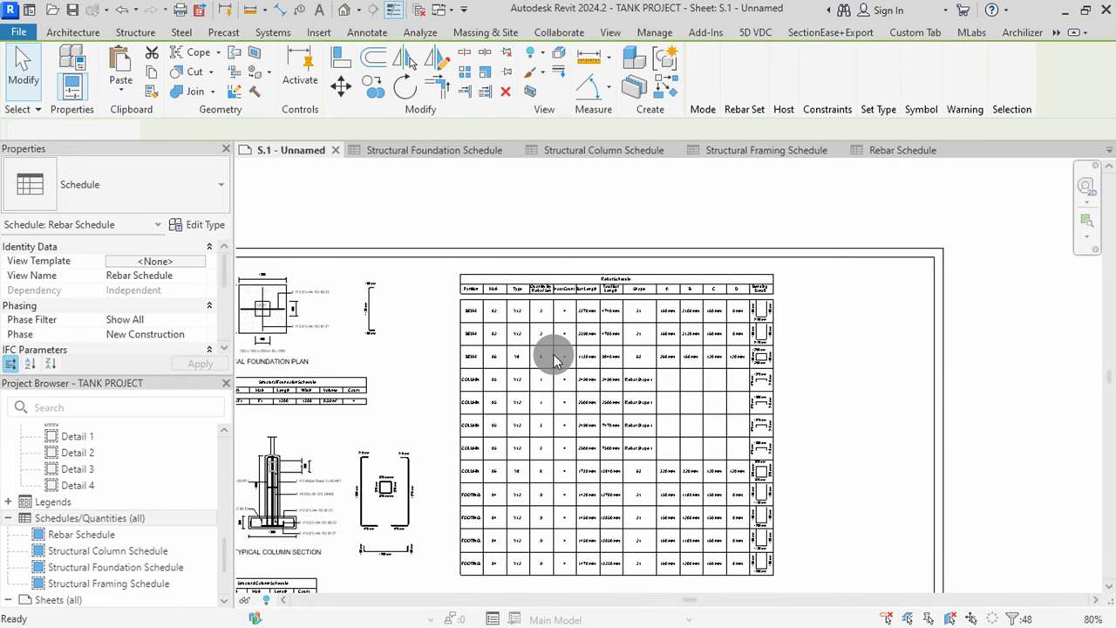
scroll(556, 361, up, 5)
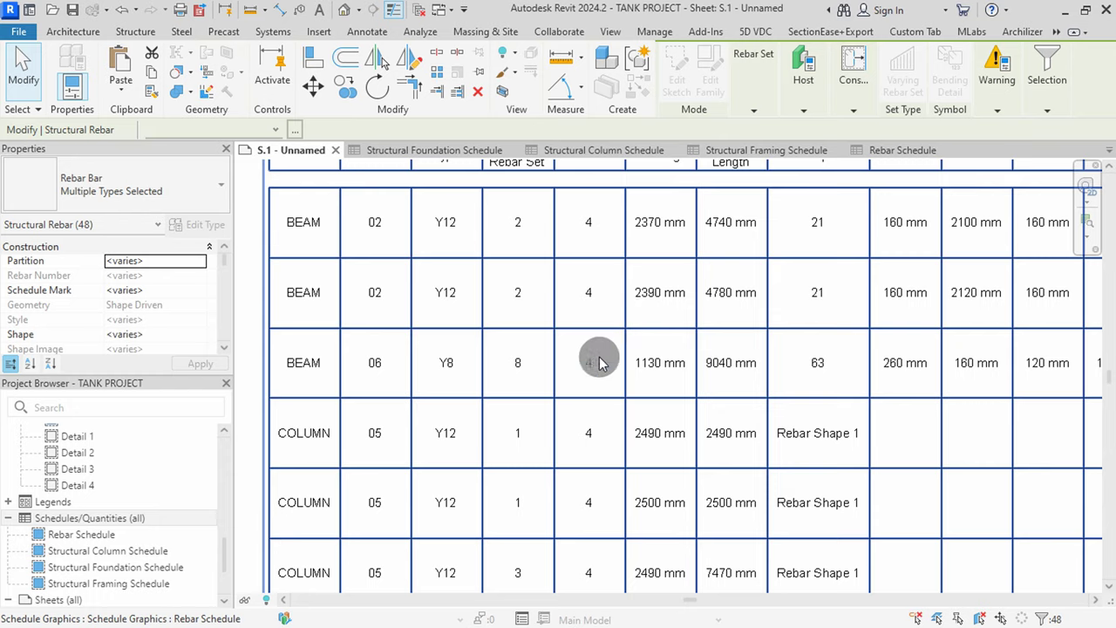
scroll(607, 321, down, 3)
middle_drag(655, 349, 669, 186)
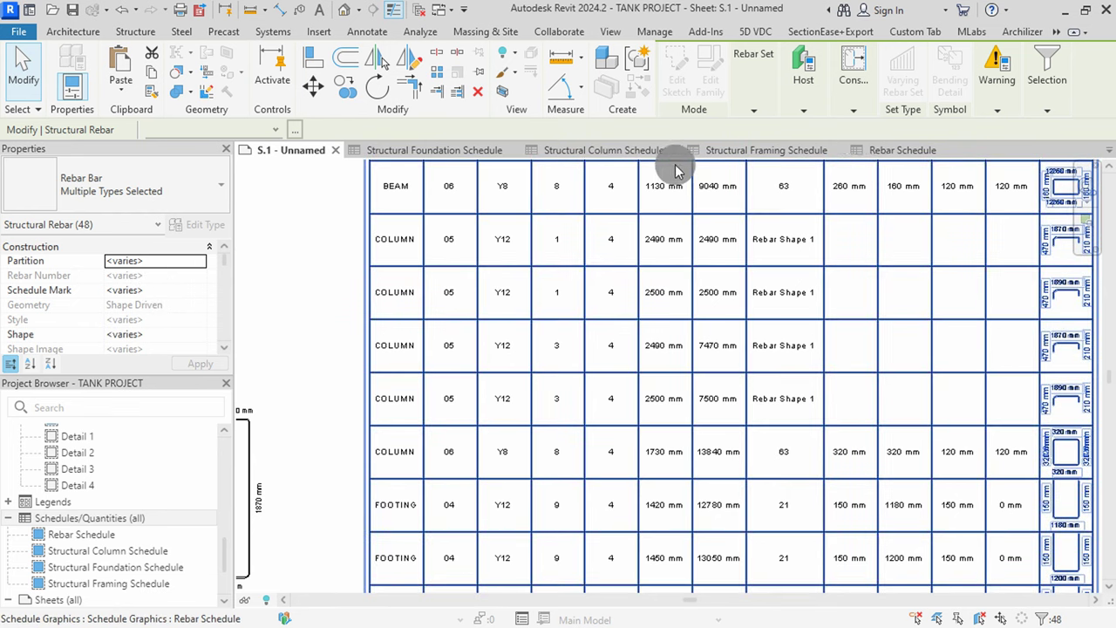
Return to the Rebar Schedule view and open its Fields settings
click(926, 150)
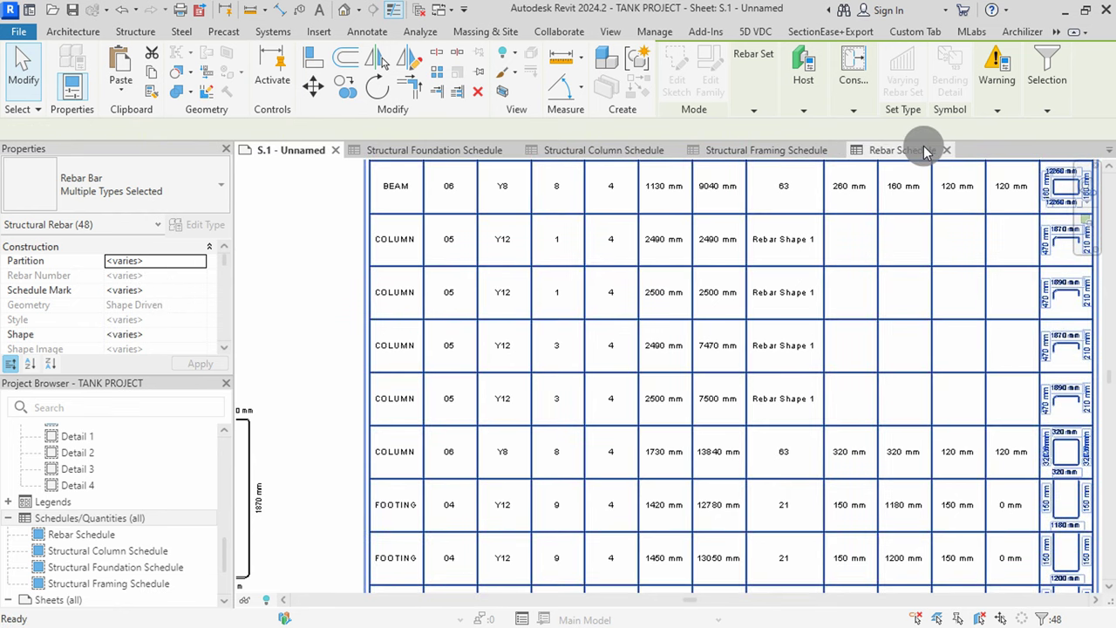
click(926, 150)
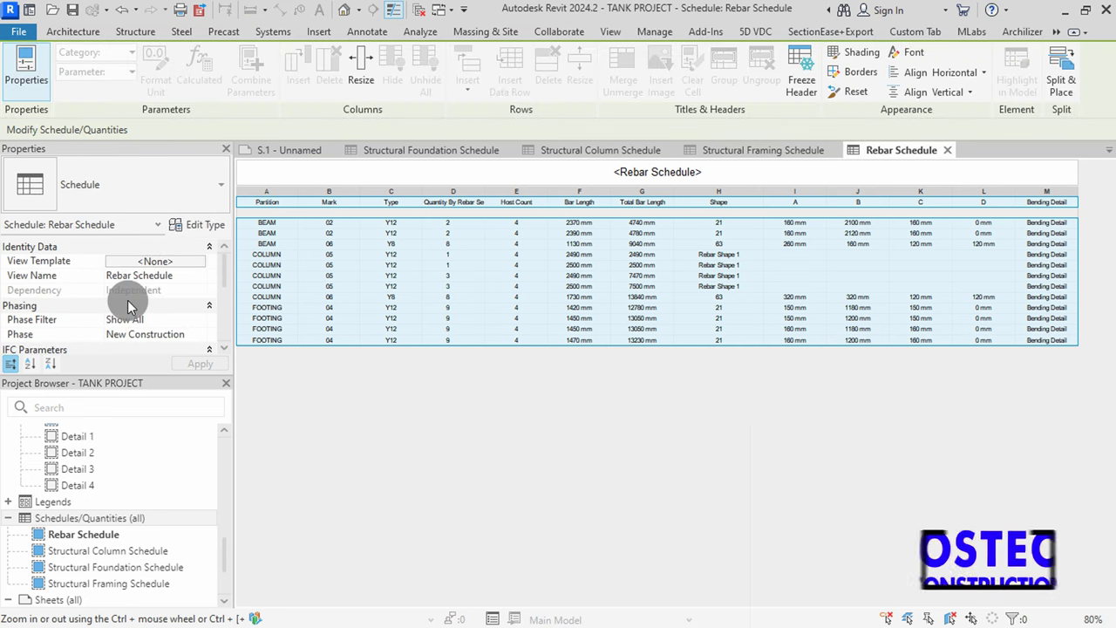
scroll(137, 301, down, 3)
click(158, 293)
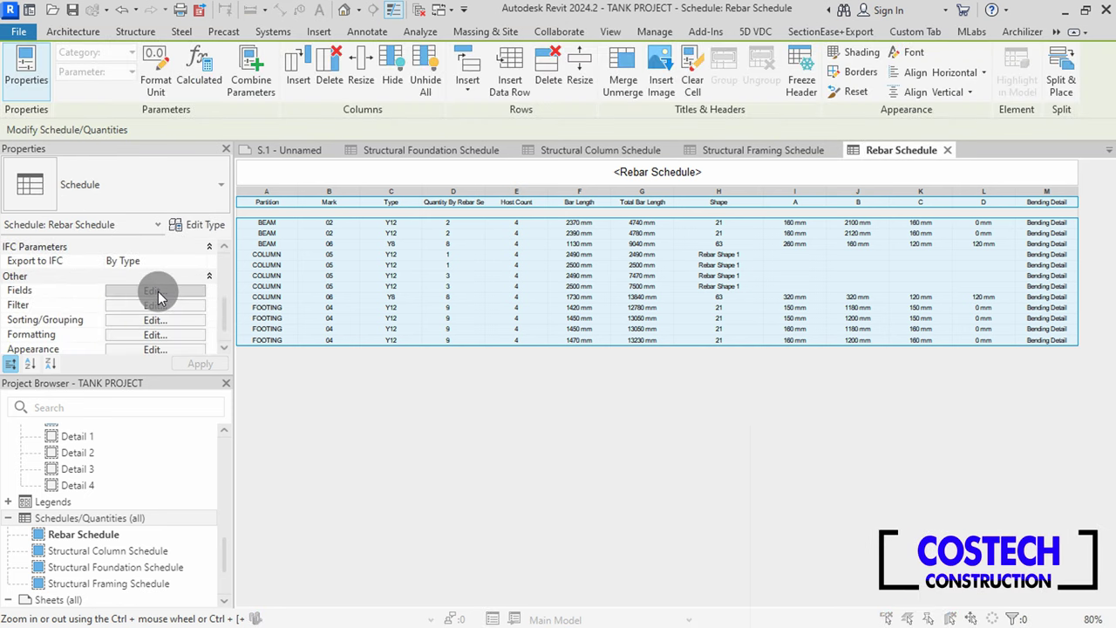